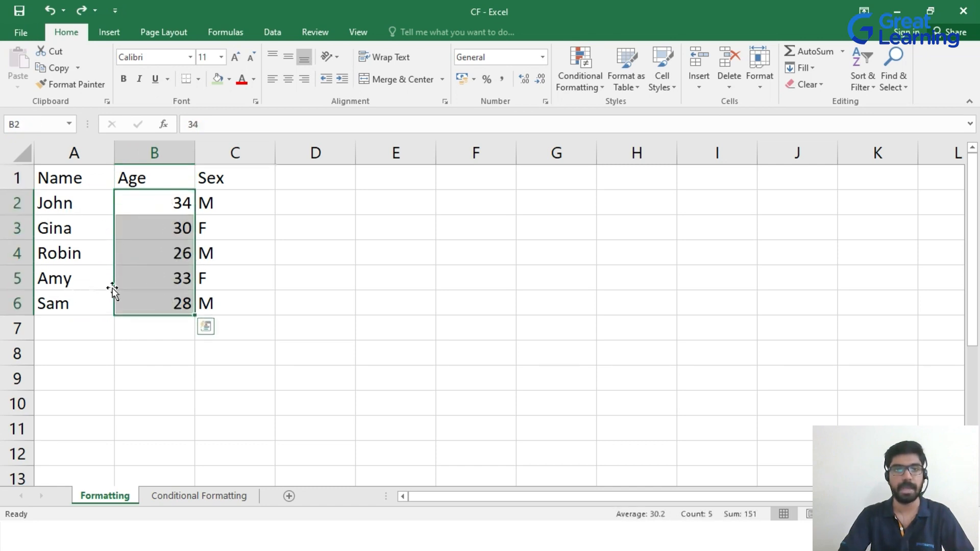
click(238, 175)
drag(229, 203, 219, 325)
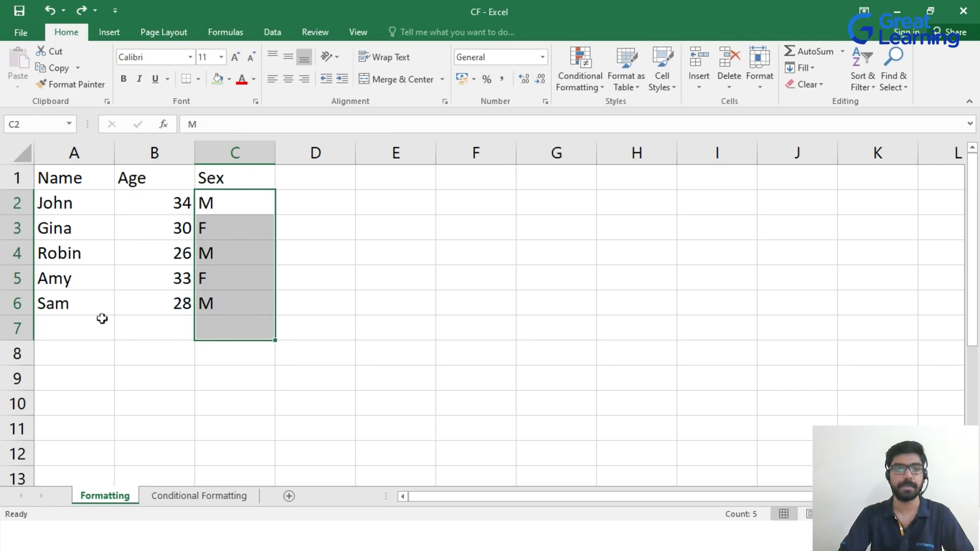
click(98, 349)
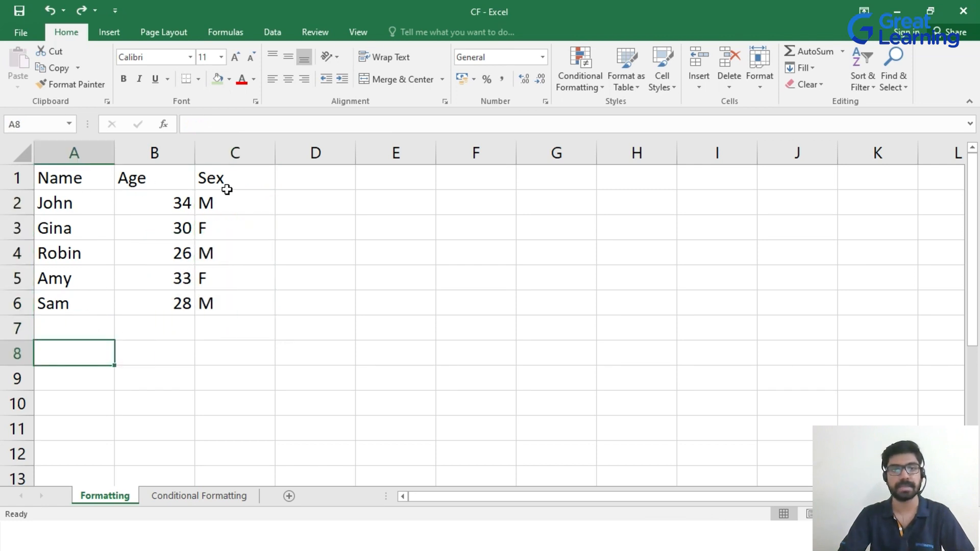
click(308, 378)
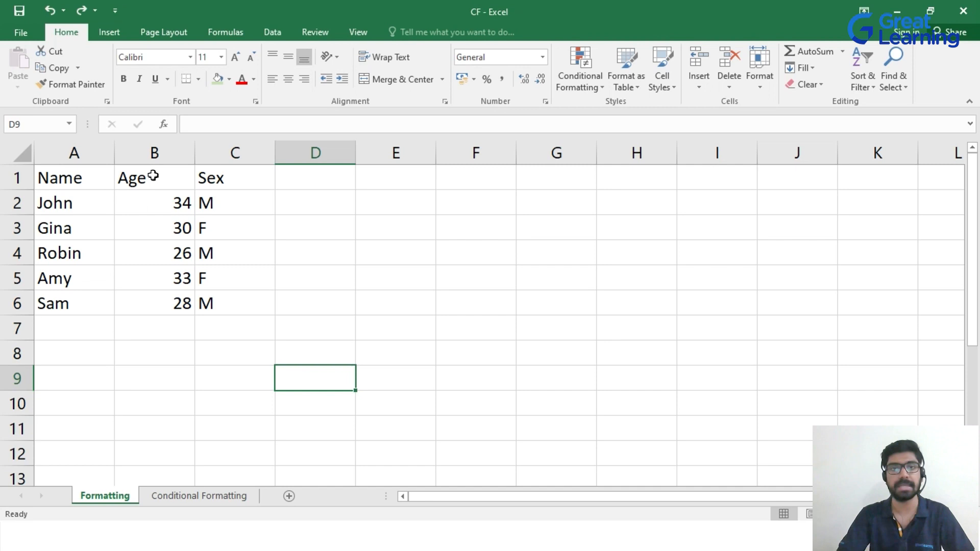
key(Right)
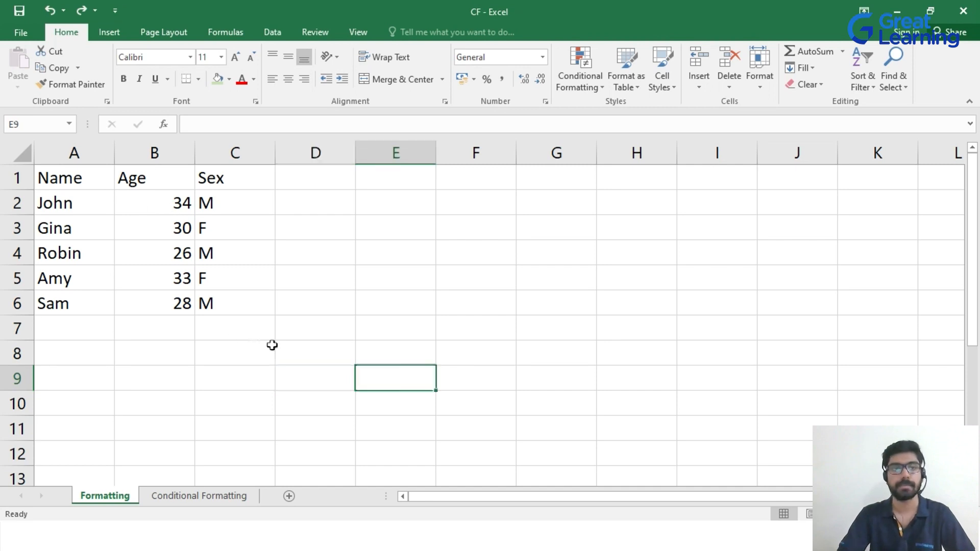
Make the Name, Age and Sex headers in A1:C1 bold
drag(56, 184, 217, 190)
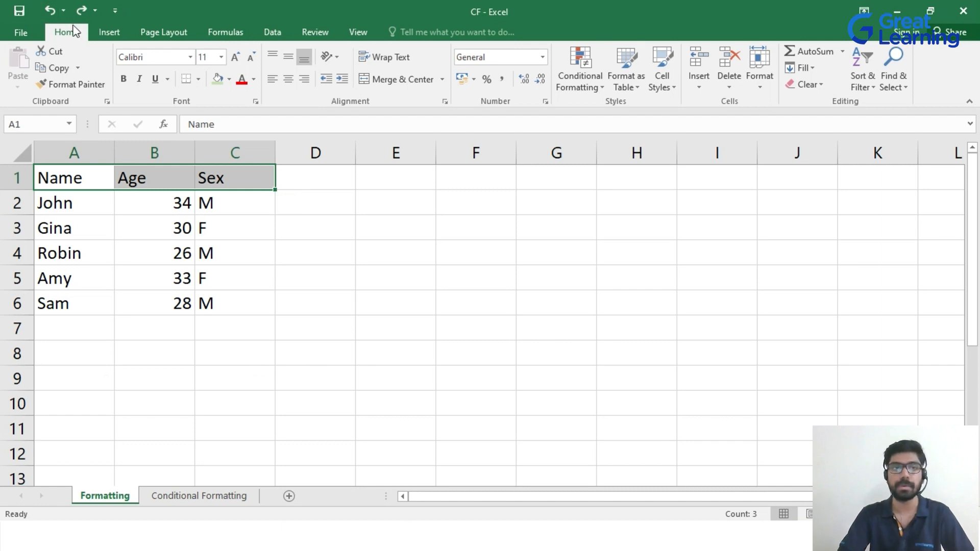
click(123, 81)
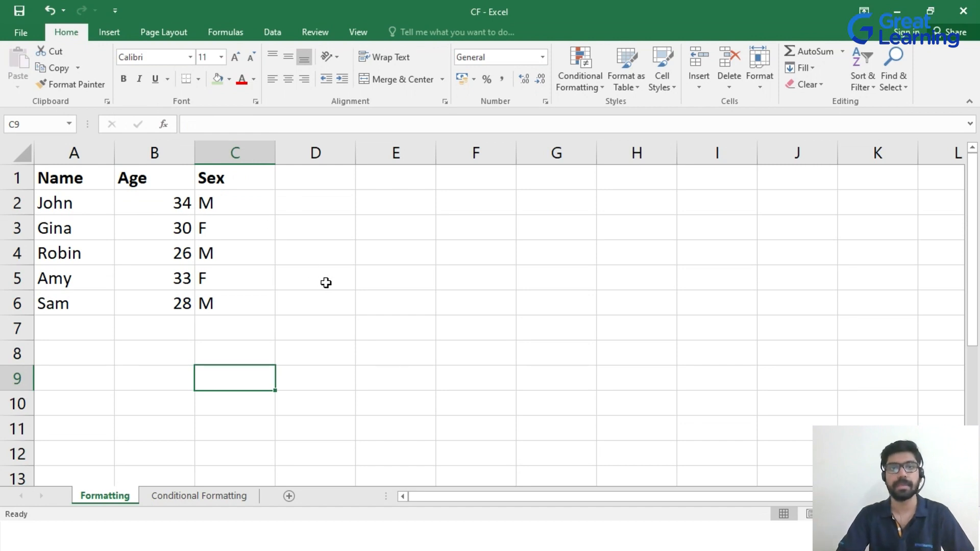
key(ctrl+z)
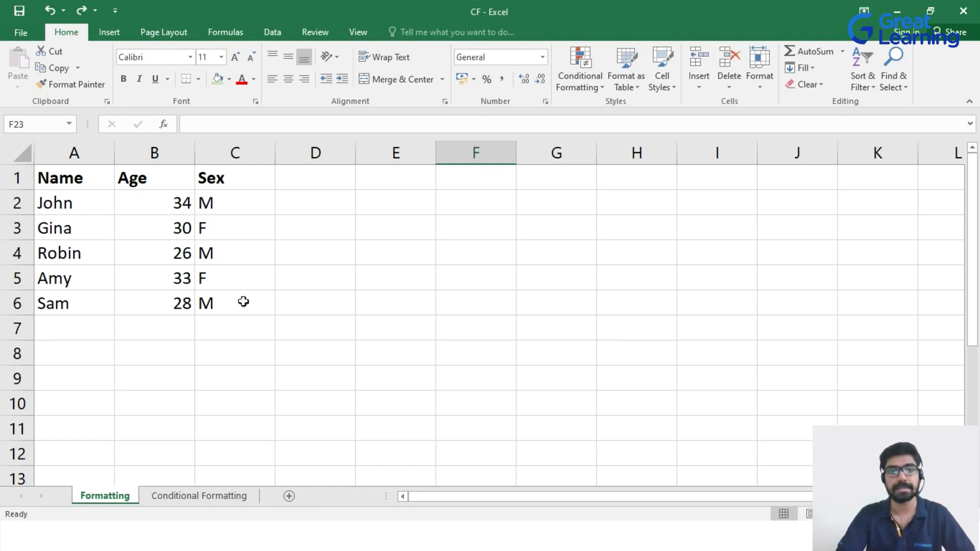
drag(46, 199, 203, 199)
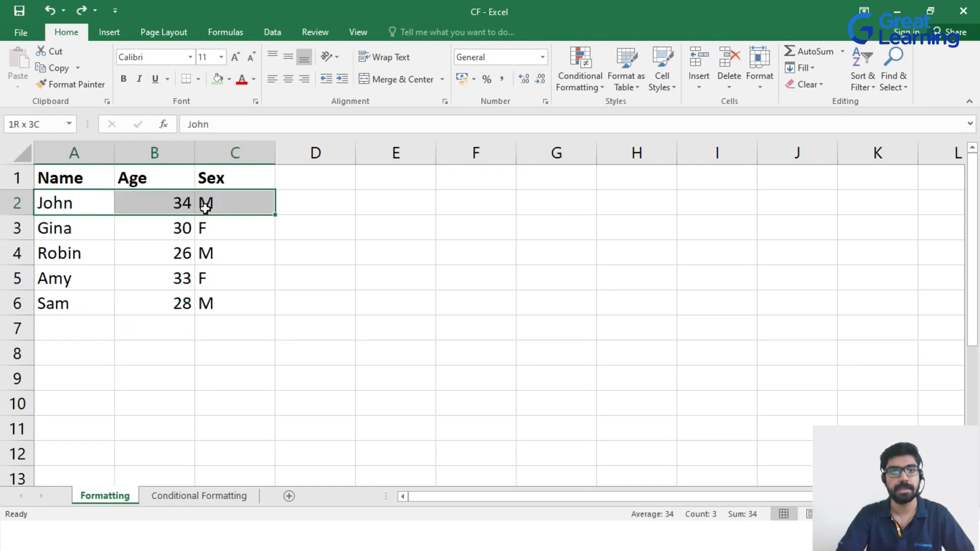
drag(42, 256, 214, 258)
drag(68, 306, 207, 307)
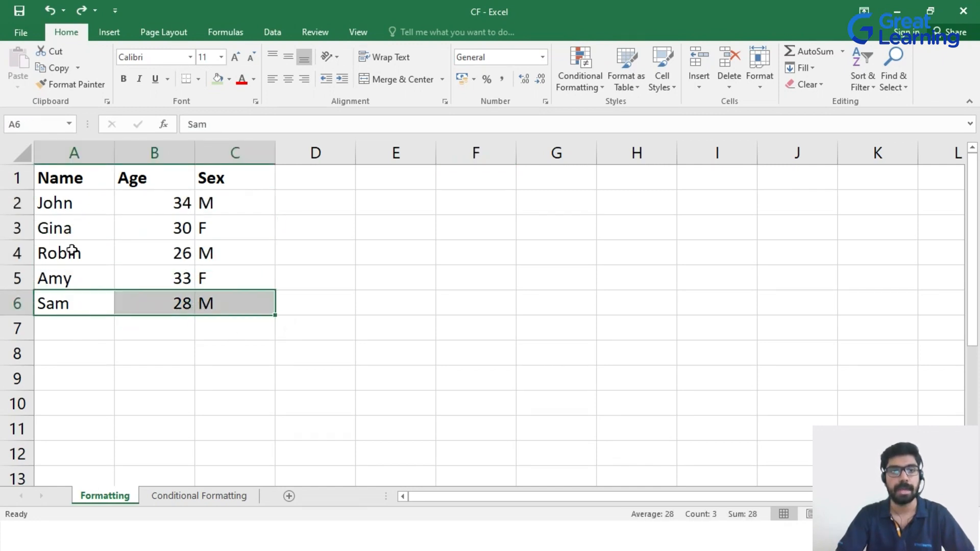
drag(72, 227, 225, 229)
drag(99, 279, 212, 282)
click(232, 361)
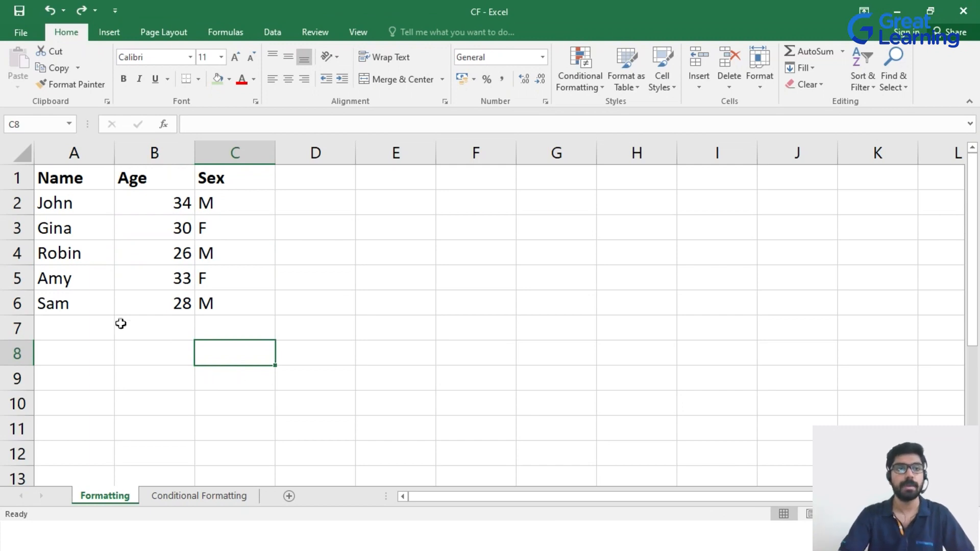
Fill the rows of the male entries, A2:C2, A4:C4 and A6:C6, with a light green theme colour
drag(70, 212, 214, 204)
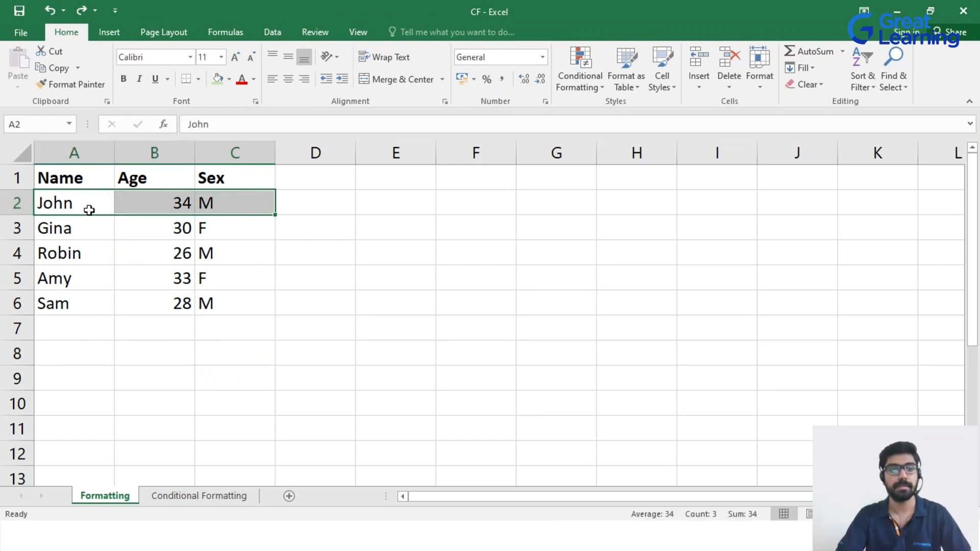
drag(65, 252, 208, 259)
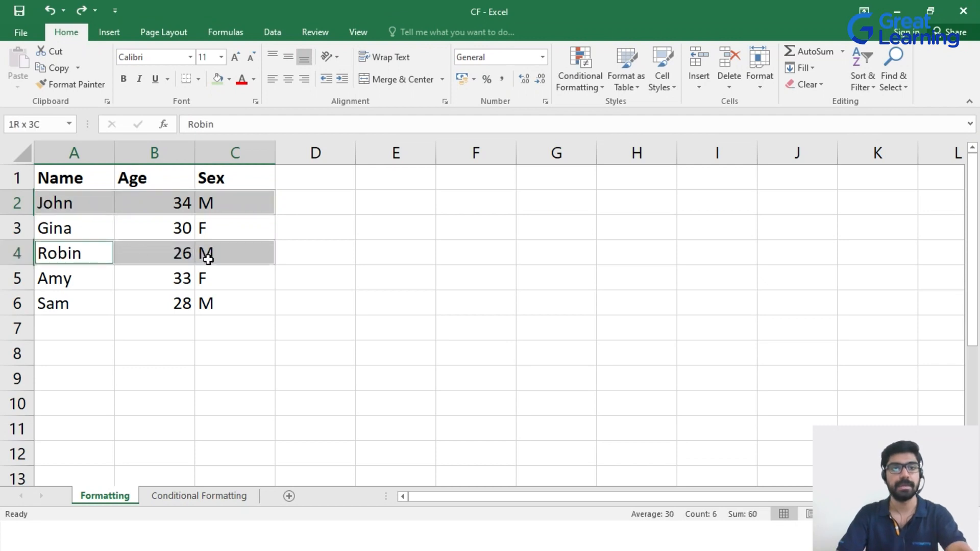
drag(65, 304, 215, 305)
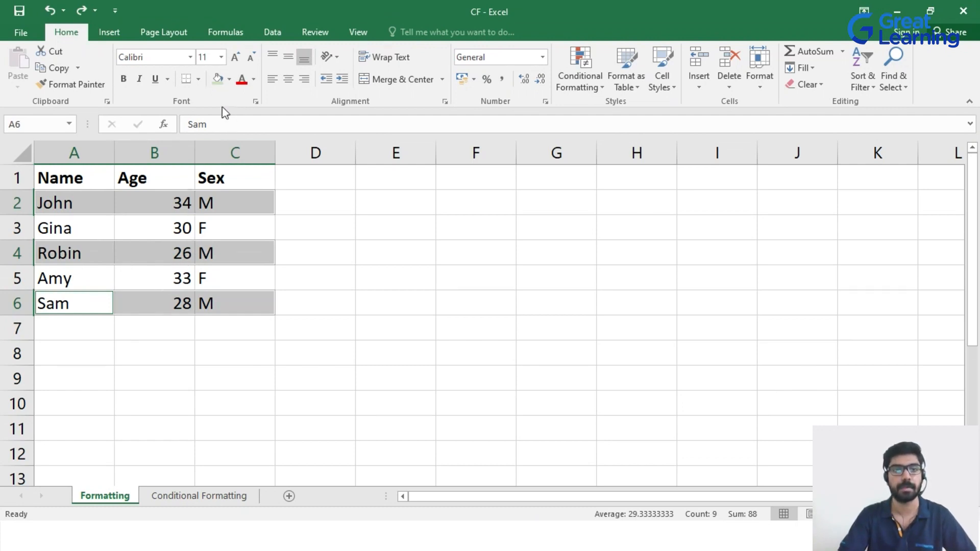
click(228, 80)
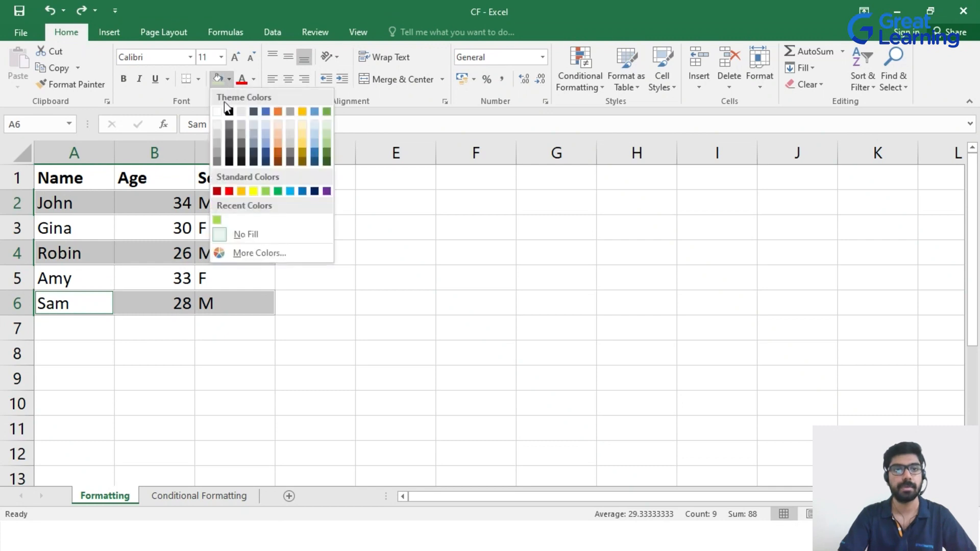
click(327, 135)
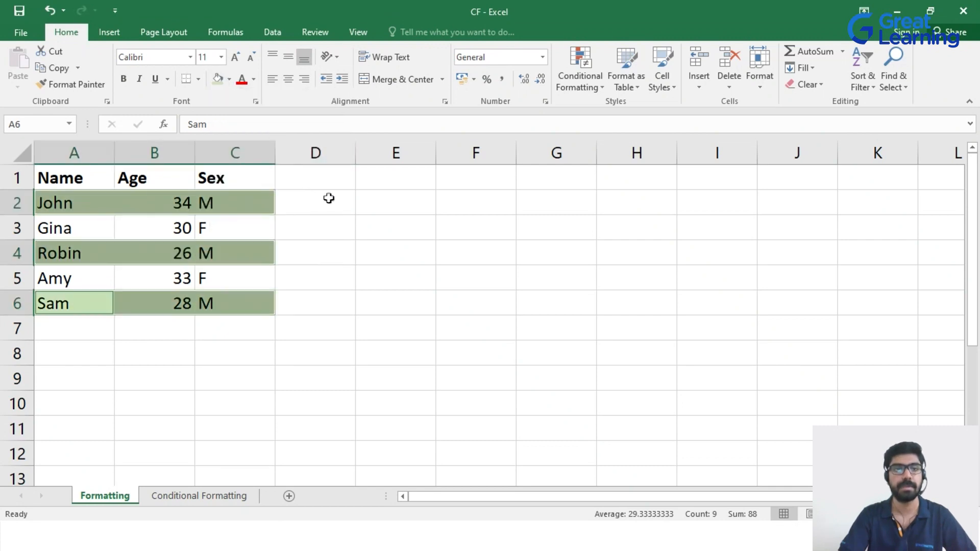
click(316, 278)
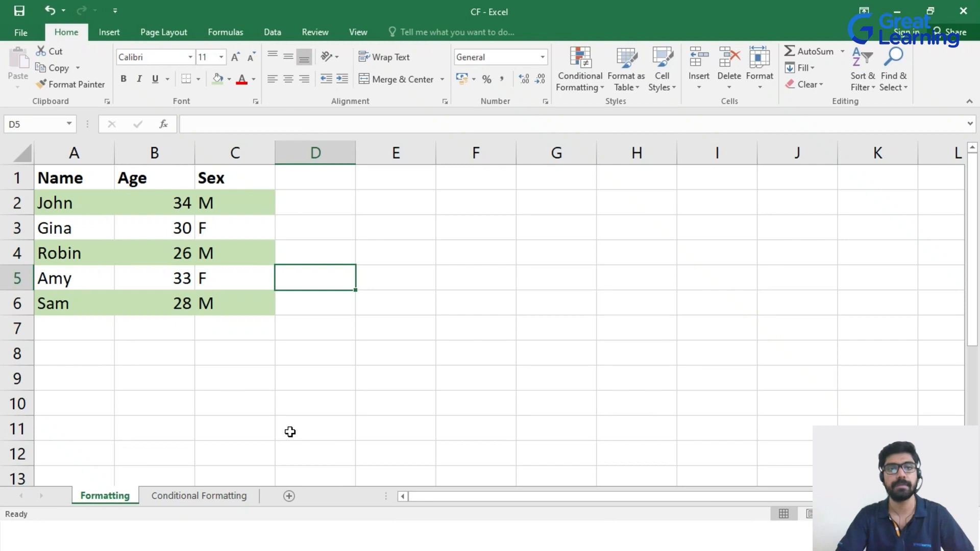
click(204, 417)
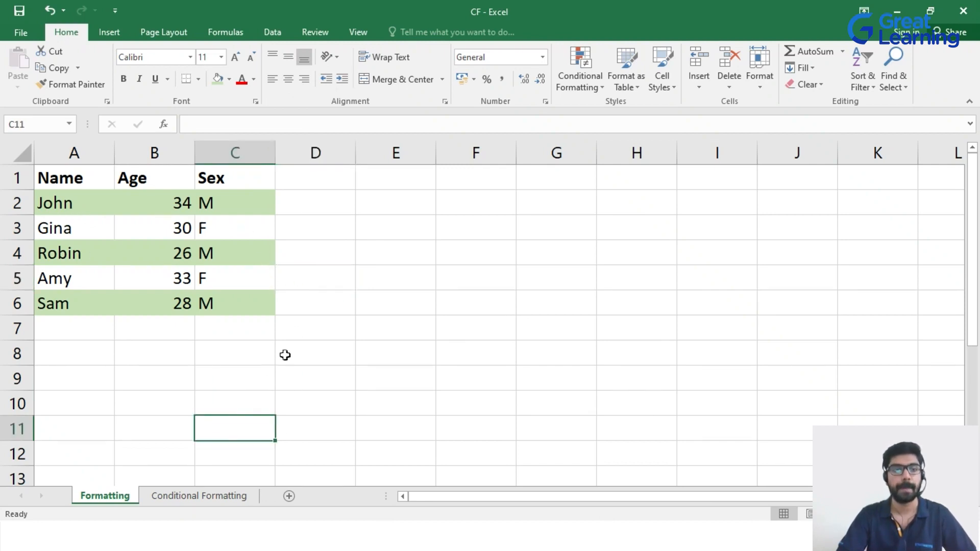
click(222, 377)
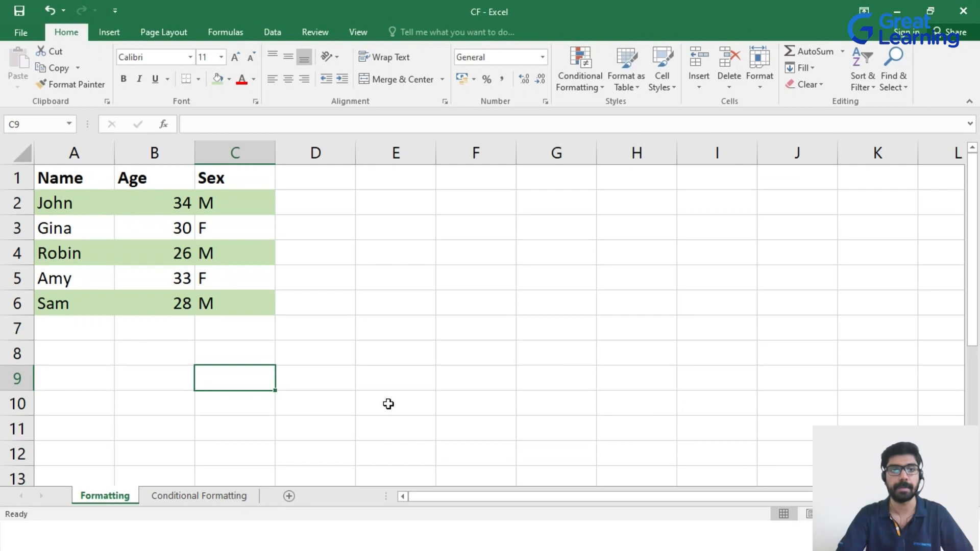
Fill the rows of the female entries, A3:C3 and A5:C5, with a dark green theme colour
drag(56, 235, 271, 236)
drag(72, 286, 230, 280)
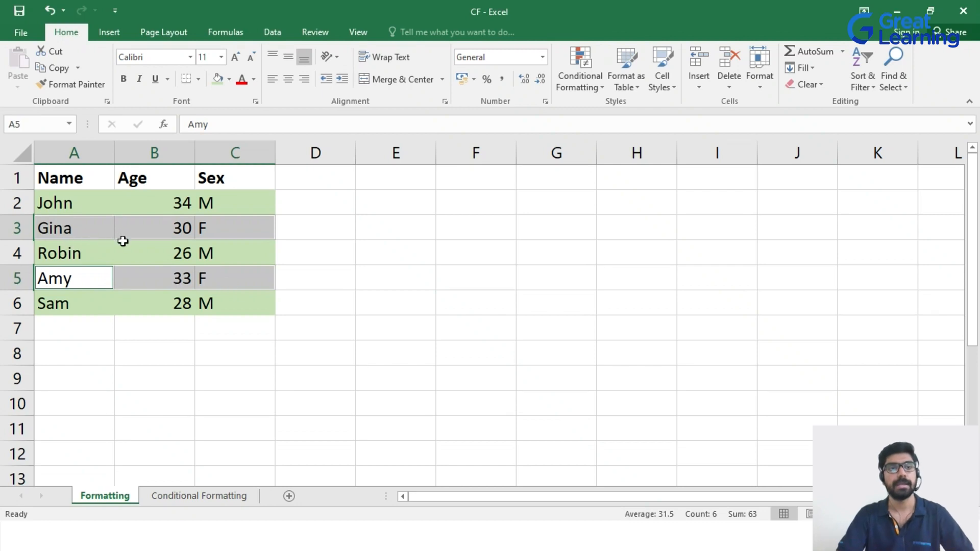
click(229, 80)
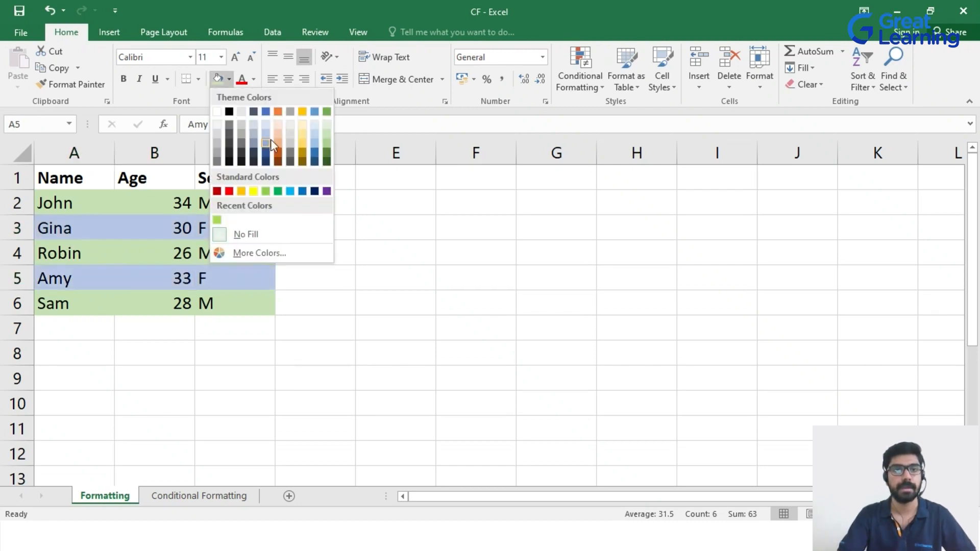
click(326, 150)
click(424, 299)
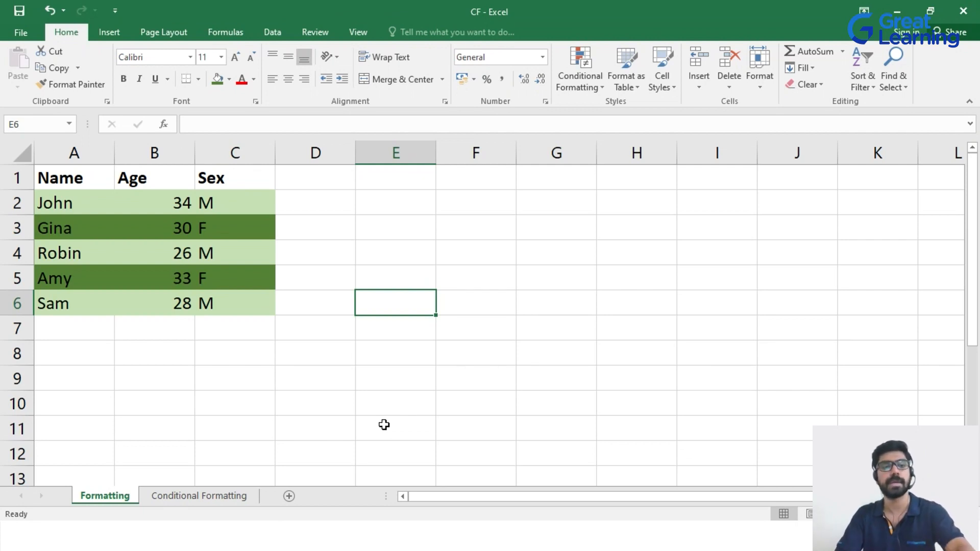
Undo the light and dark green fills on the data rows, keeping the bold headers
key(ctrl+z)
key(ctrl+z)
key(ctrl+z)
key(ctrl+z)
click(384, 426)
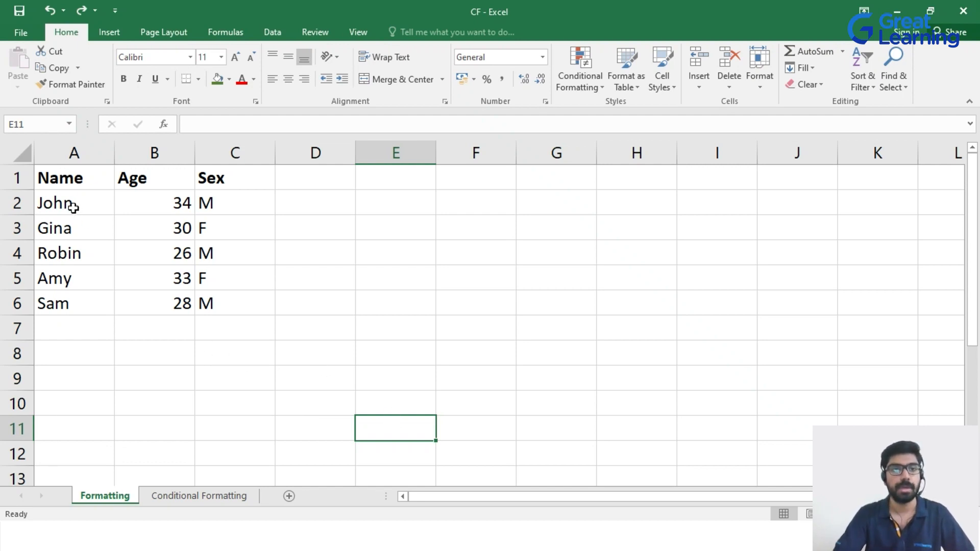
Fill only the first data row, A2:C2, with a light green theme colour
click(91, 203)
drag(92, 203, 209, 203)
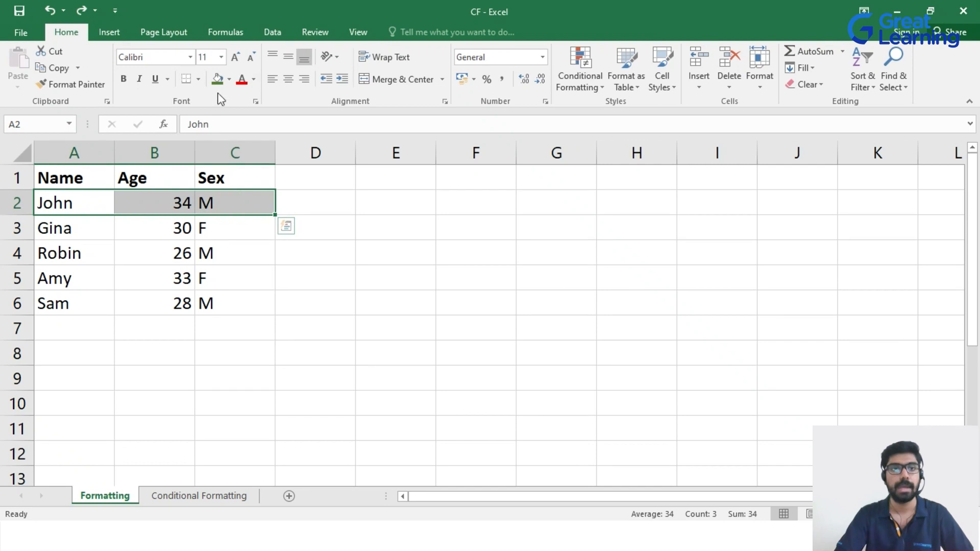
click(229, 79)
click(327, 131)
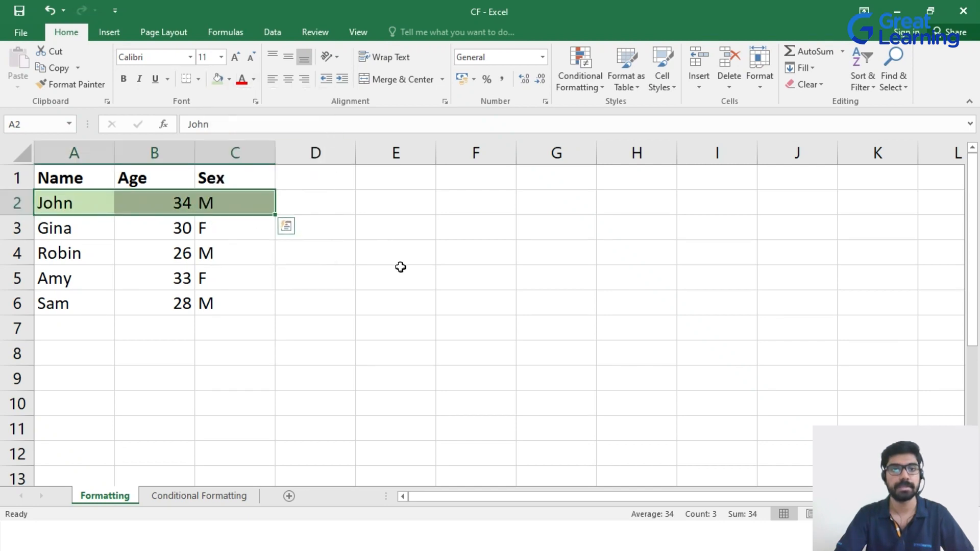
click(400, 268)
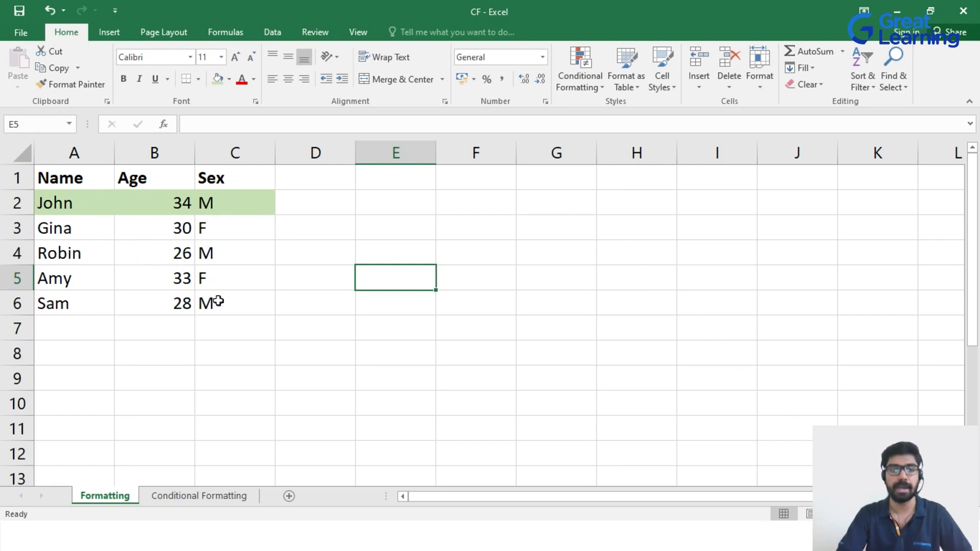
Copy the light green formatting of A2:C2 onto A4:C4 and A6:C6 with Format Painter
drag(65, 210, 208, 200)
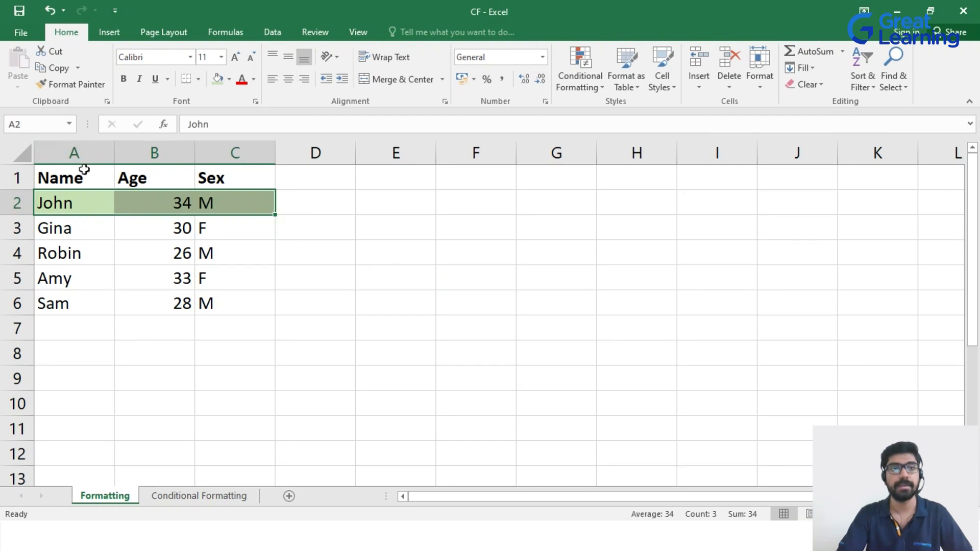
click(81, 86)
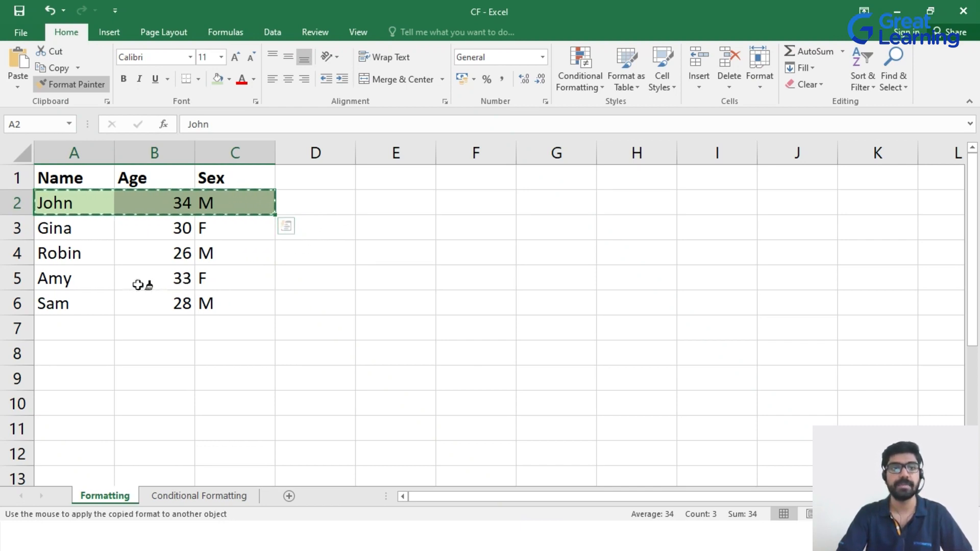
drag(123, 251, 204, 254)
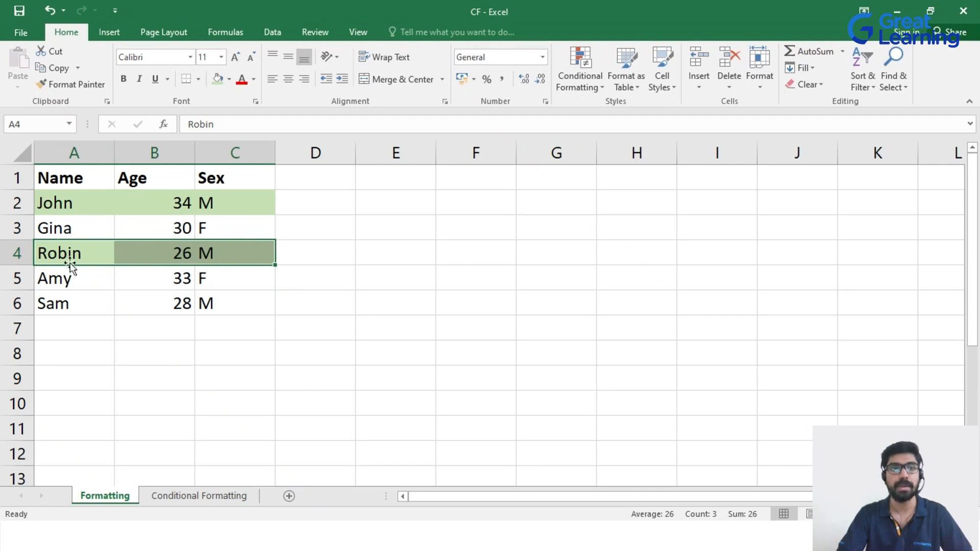
click(72, 88)
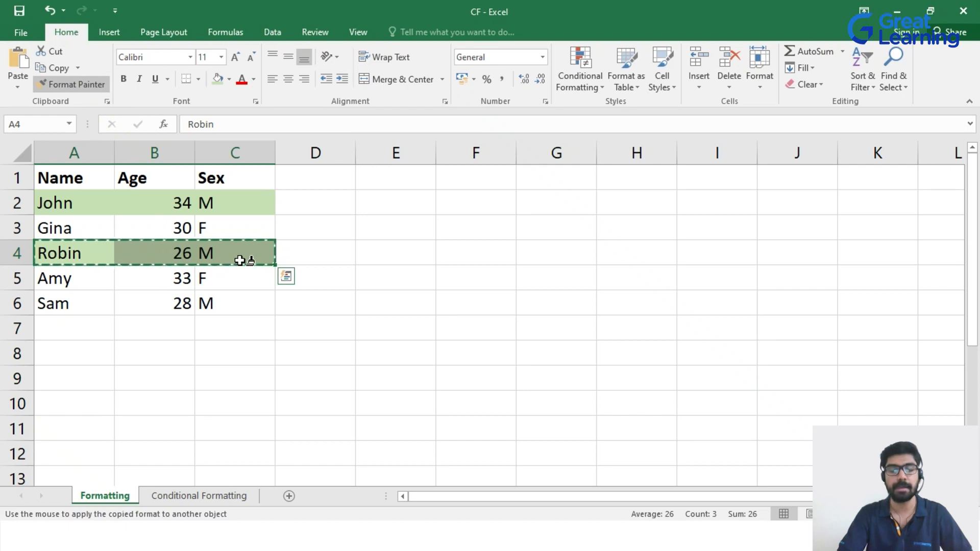
drag(59, 304, 220, 303)
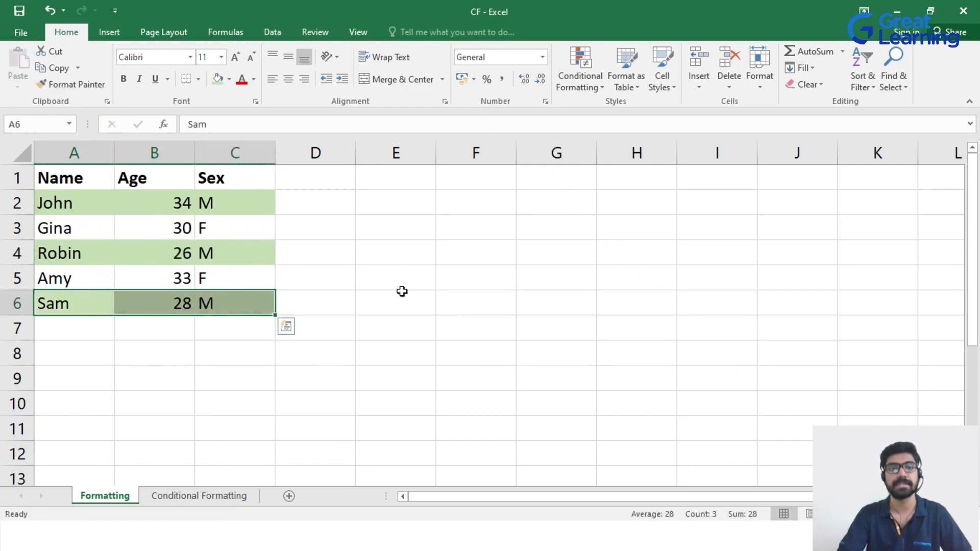
click(383, 320)
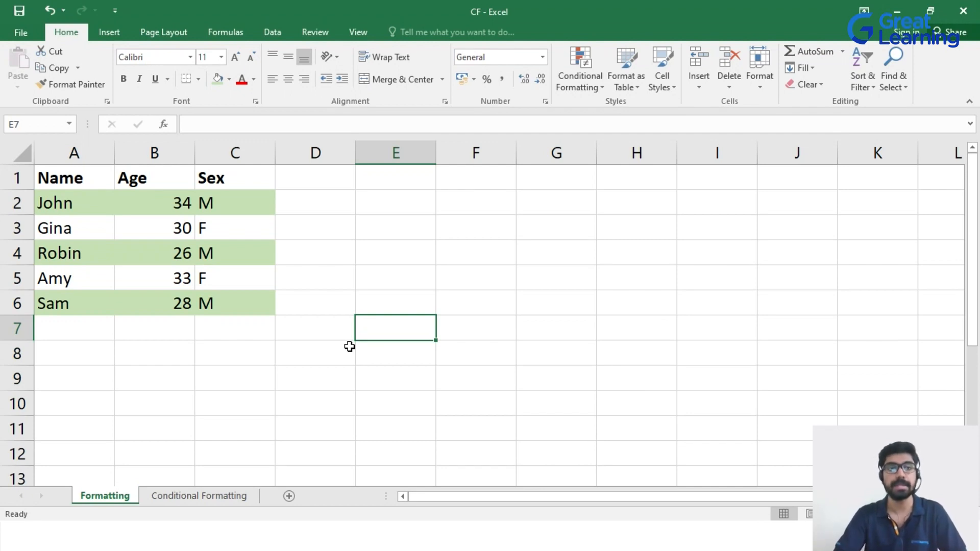
Switch to the Conditional Formatting sheet and look over the Product and Qty table in A2:B6
drag(77, 178, 208, 179)
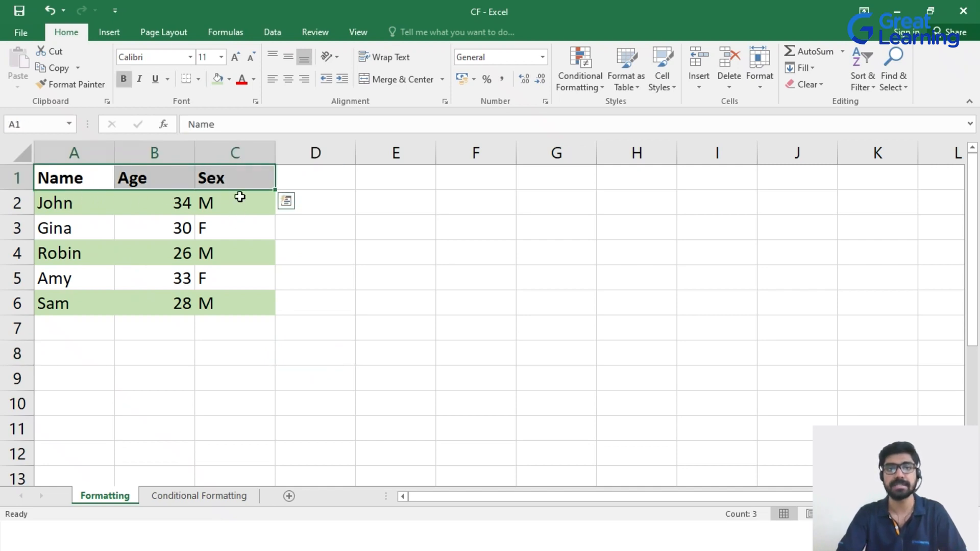
click(311, 377)
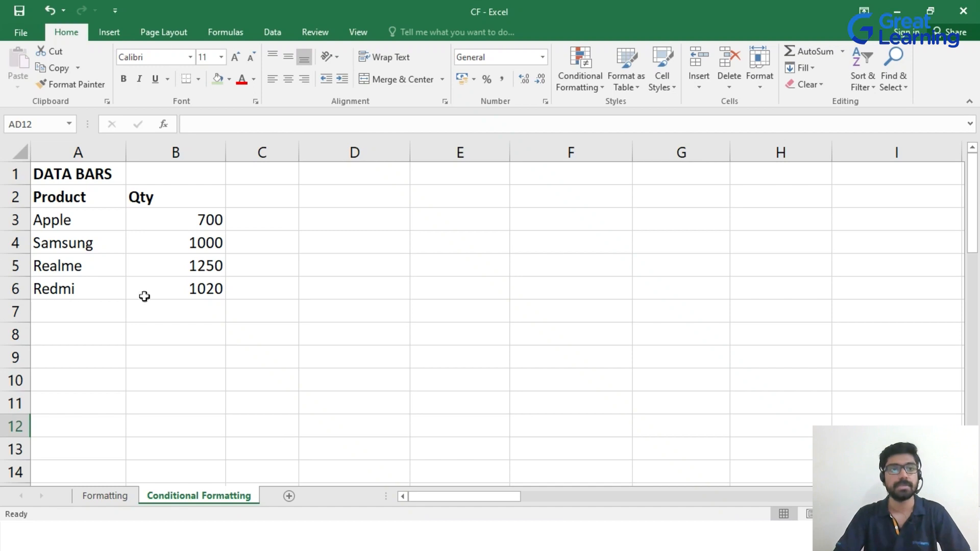
drag(58, 200, 162, 283)
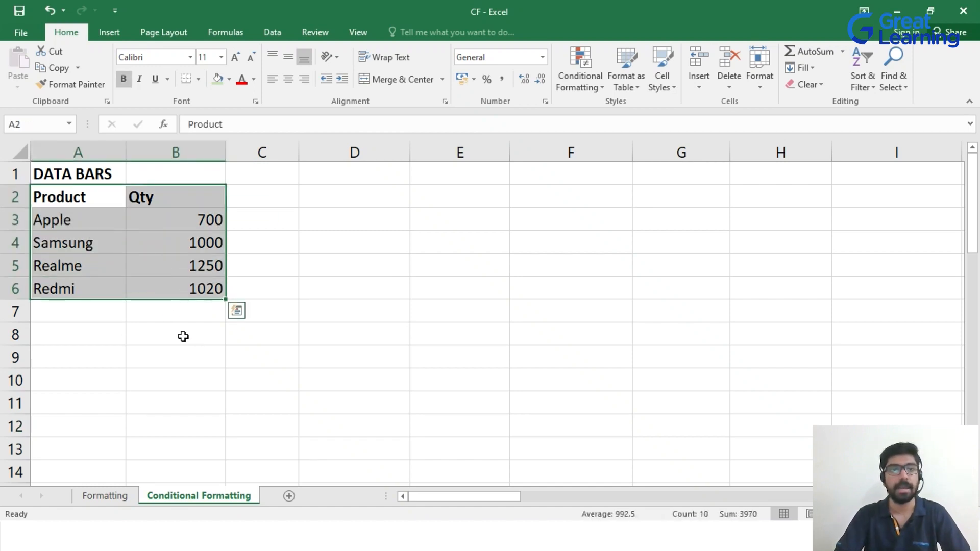
click(206, 381)
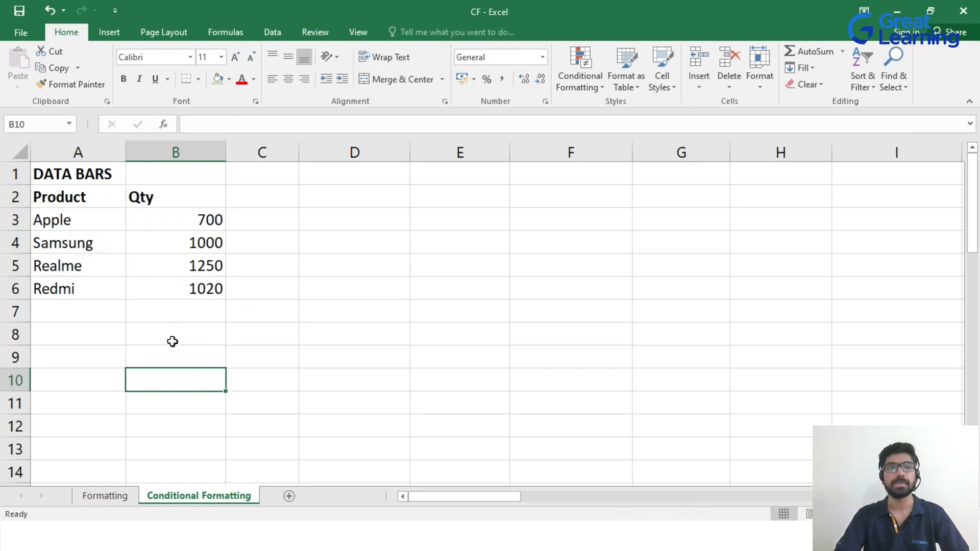
Examine the product names in A3:A6 and their Qty values in B3:B6
drag(197, 221, 181, 288)
click(181, 360)
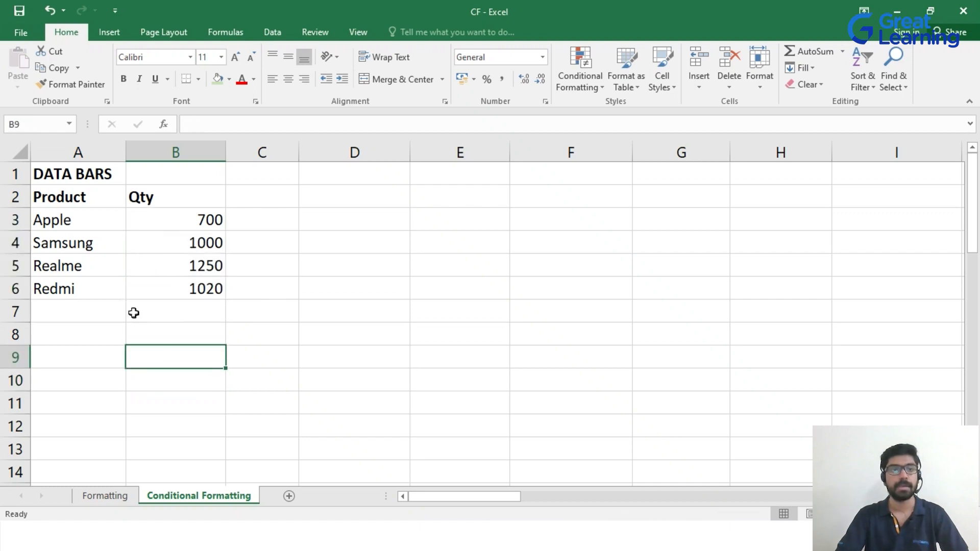
click(64, 198)
drag(70, 221, 70, 284)
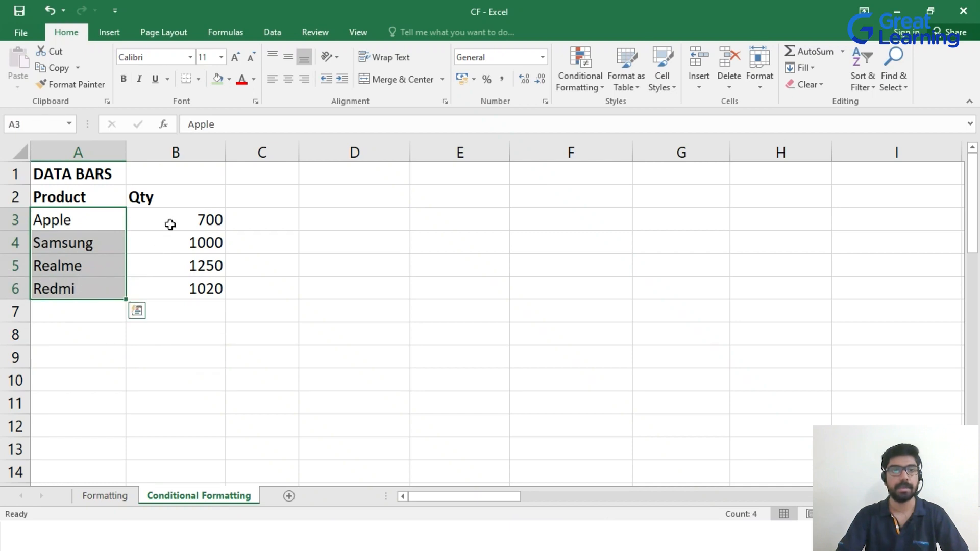
click(188, 198)
drag(203, 221, 199, 284)
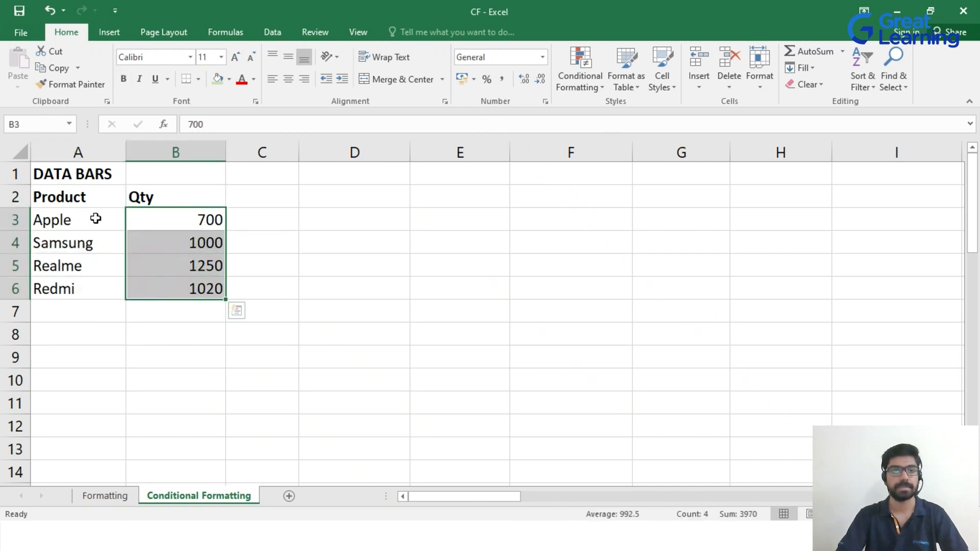
click(173, 336)
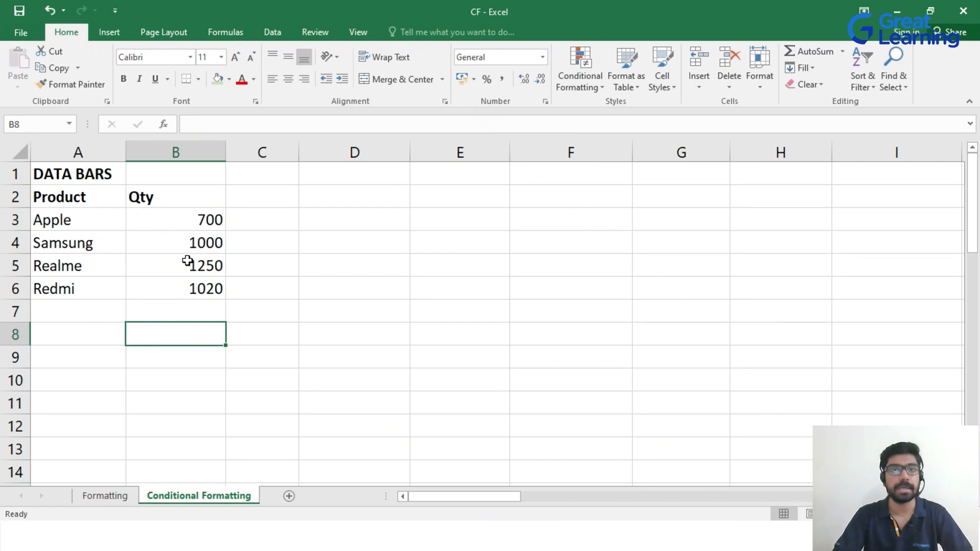
key(Down)
key(Down)
key(Down)
key(Down)
Apply blue gradient-fill data bars to the Qty values in B3:B6
drag(207, 220, 205, 289)
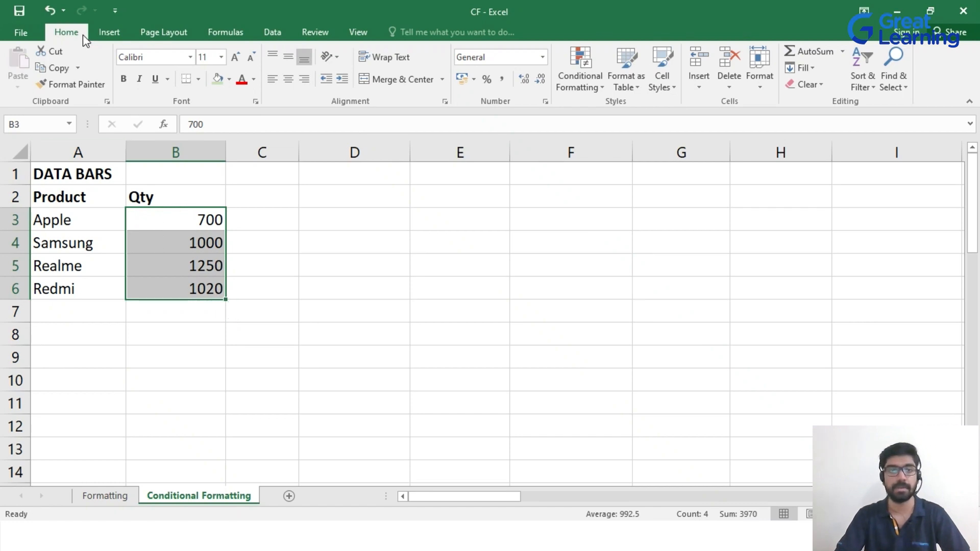
click(580, 72)
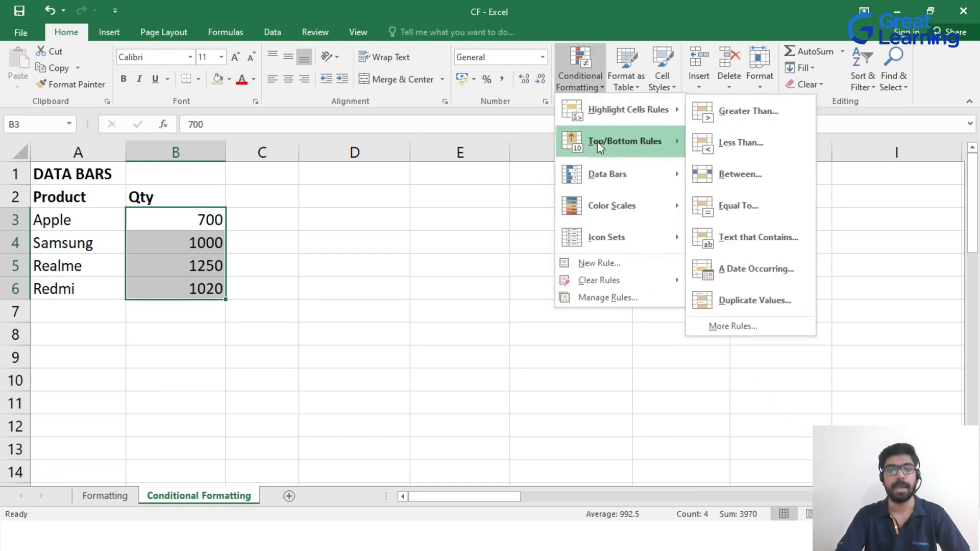
mouse_move(609, 172)
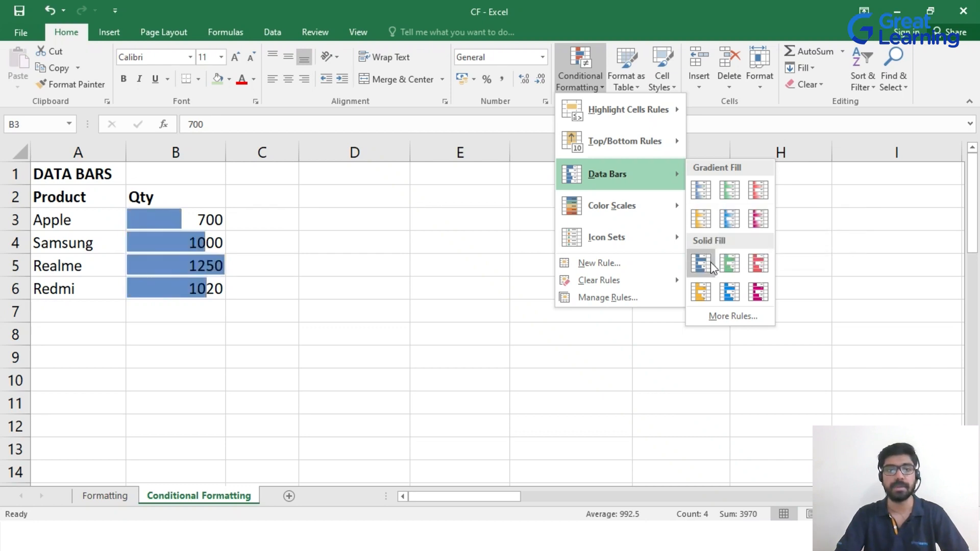
click(705, 188)
click(634, 294)
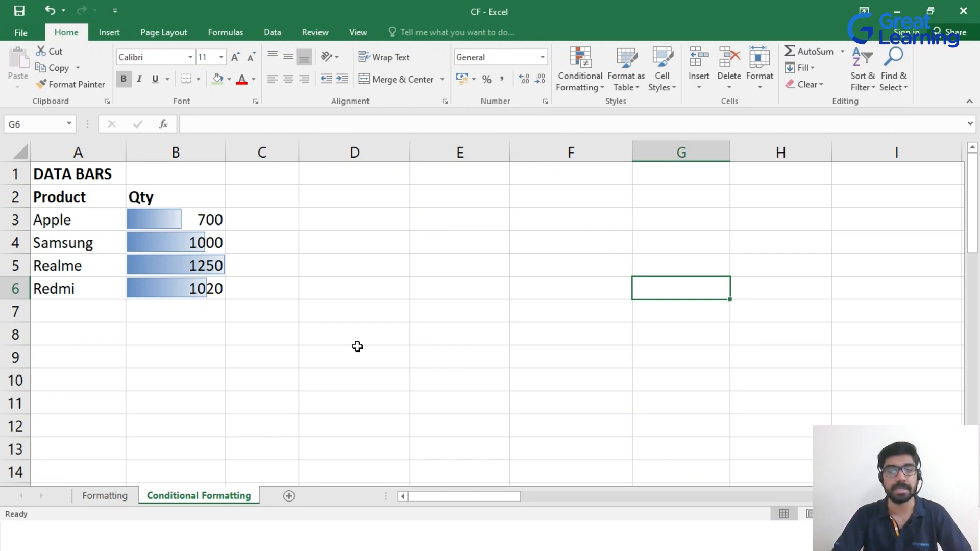
click(414, 423)
Add a blue solid-fill data bar rule with Show Bar Only to B3:B6, hiding the Qty numbers
drag(174, 217, 212, 286)
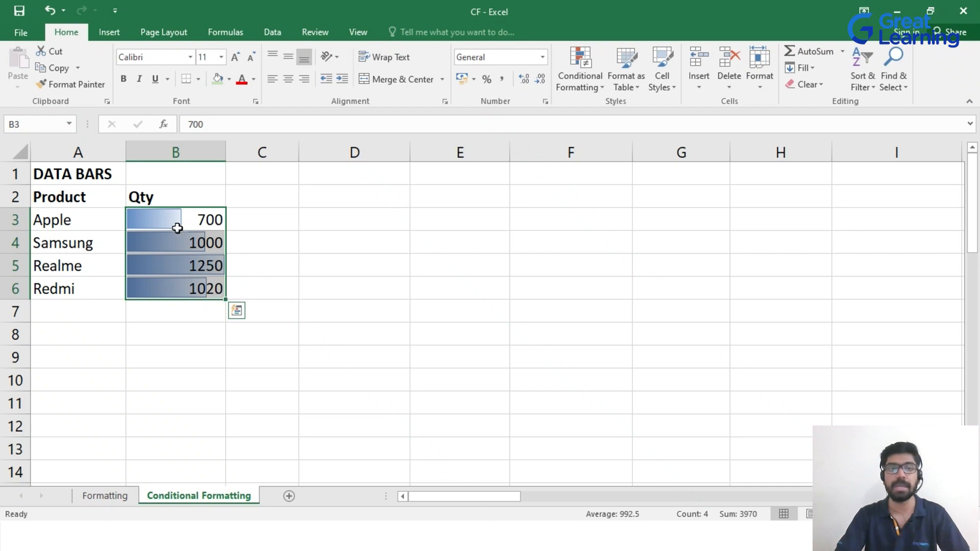
key(ctrl+z)
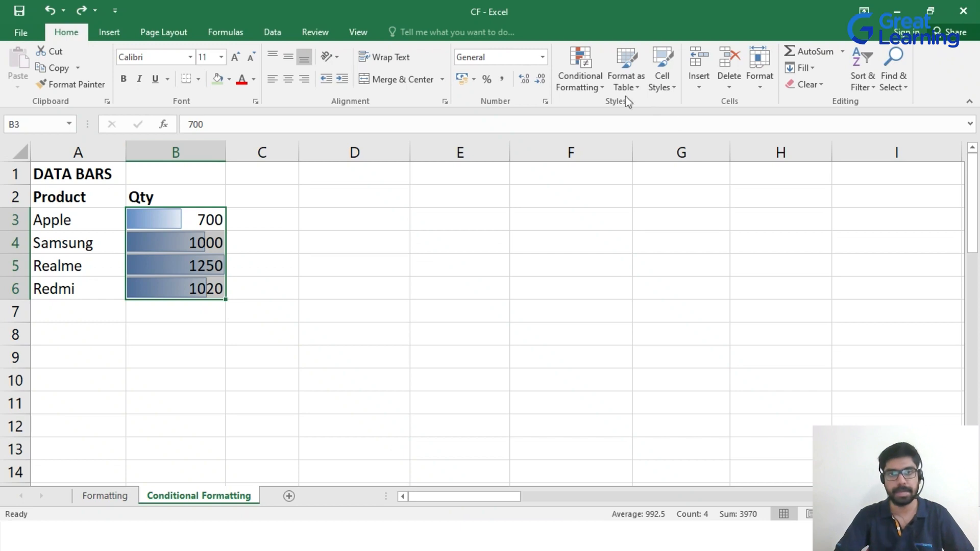
click(580, 76)
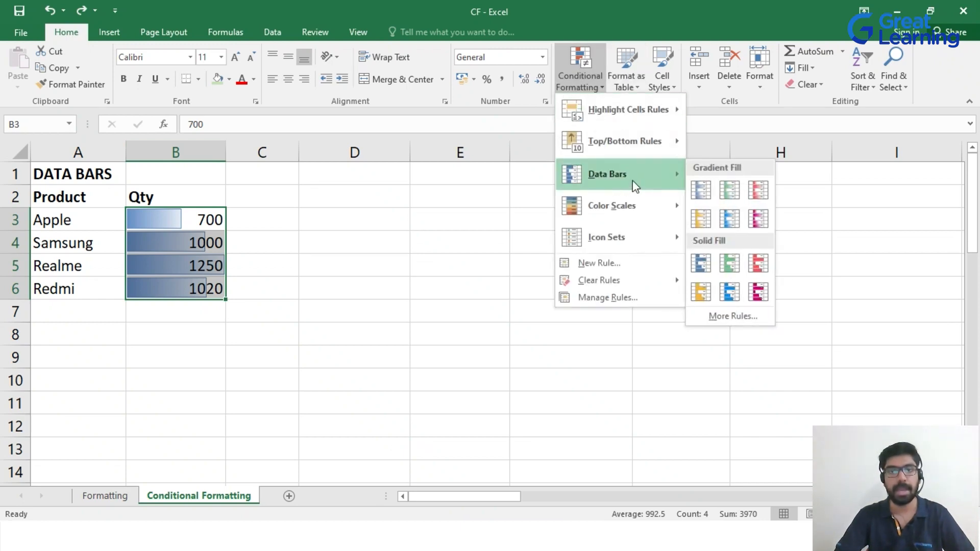
click(745, 317)
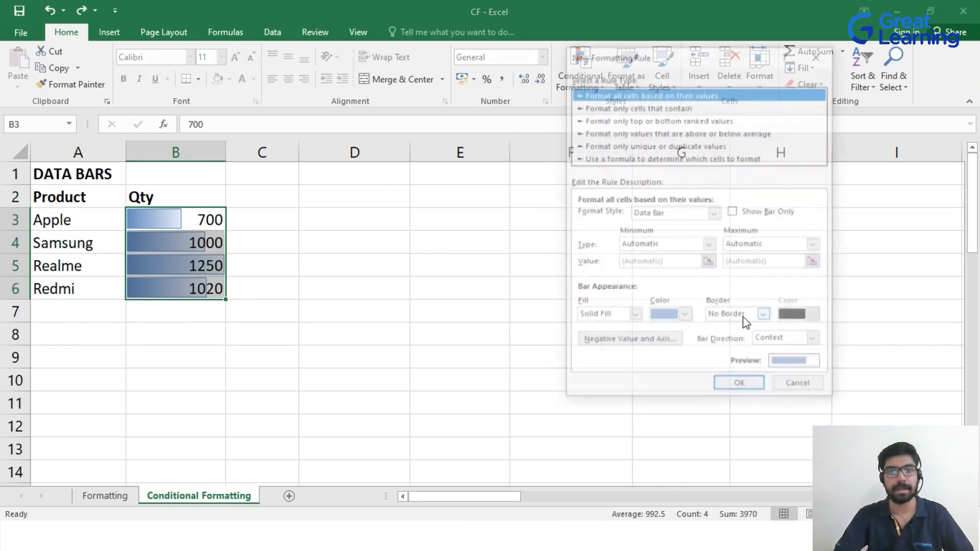
drag(666, 57, 501, 92)
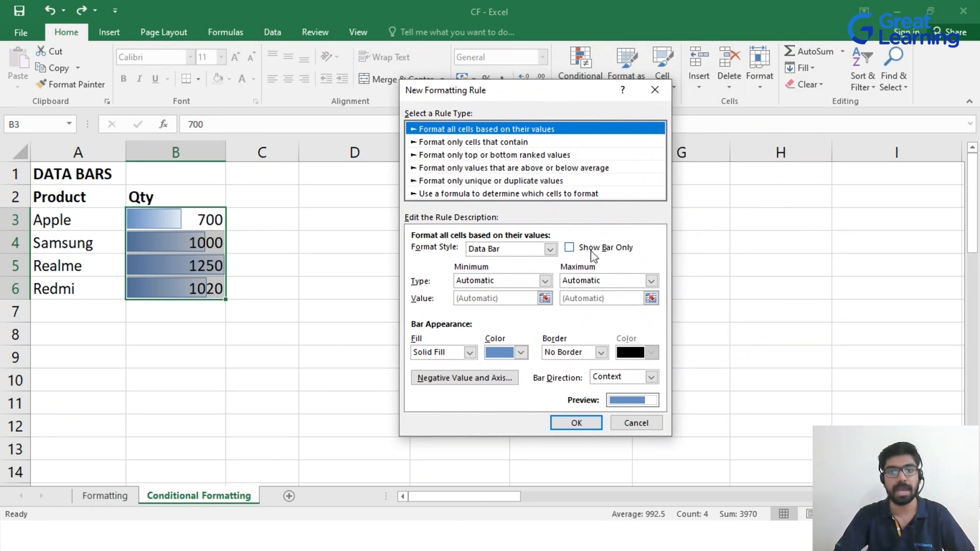
click(576, 250)
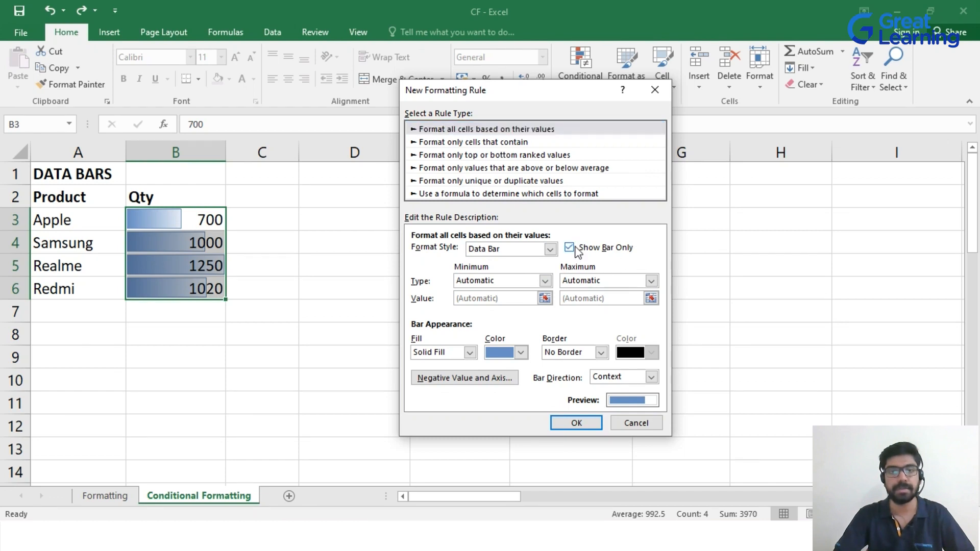
click(576, 423)
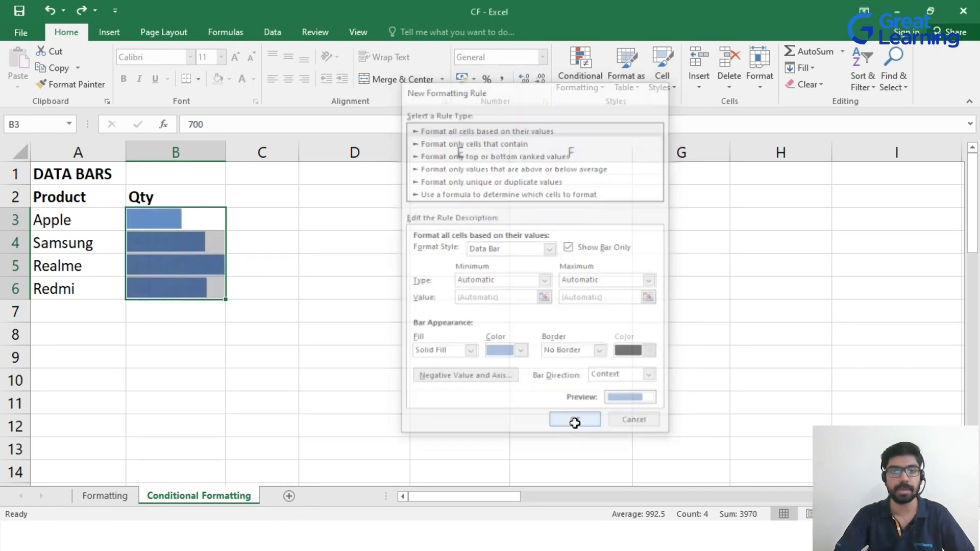
click(446, 426)
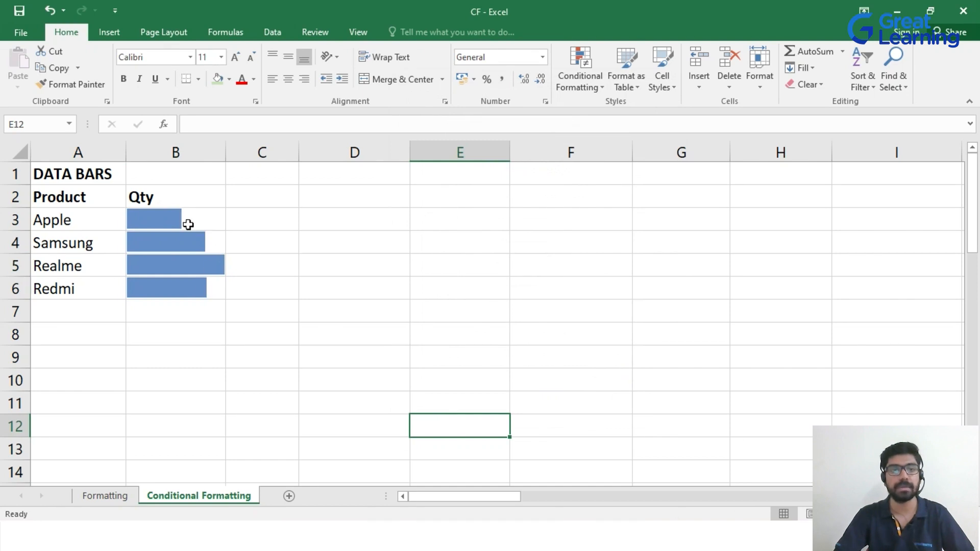
Look over the monthly Qty values in H33:H44 and the Revenue values in I33:I44
drag(209, 219, 212, 281)
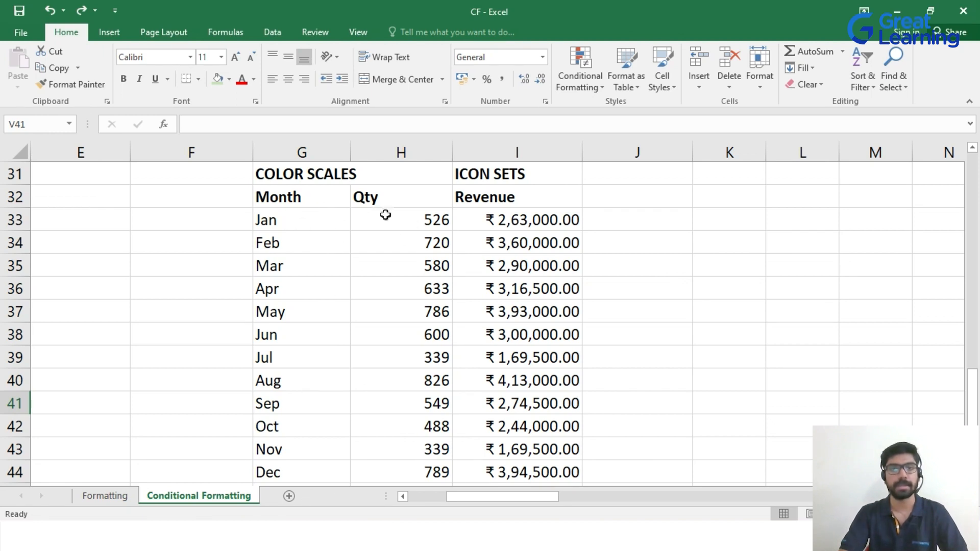
drag(439, 223, 441, 472)
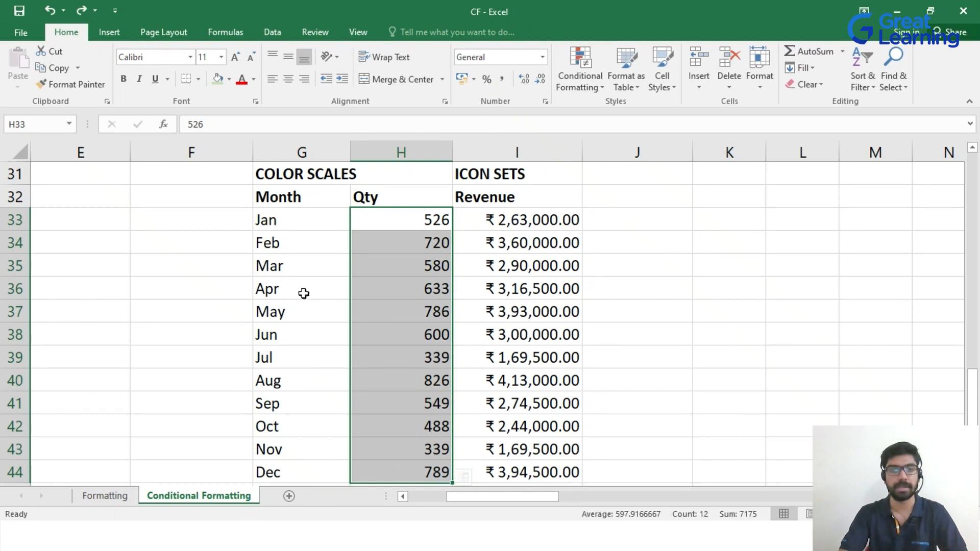
click(499, 201)
drag(512, 219, 536, 472)
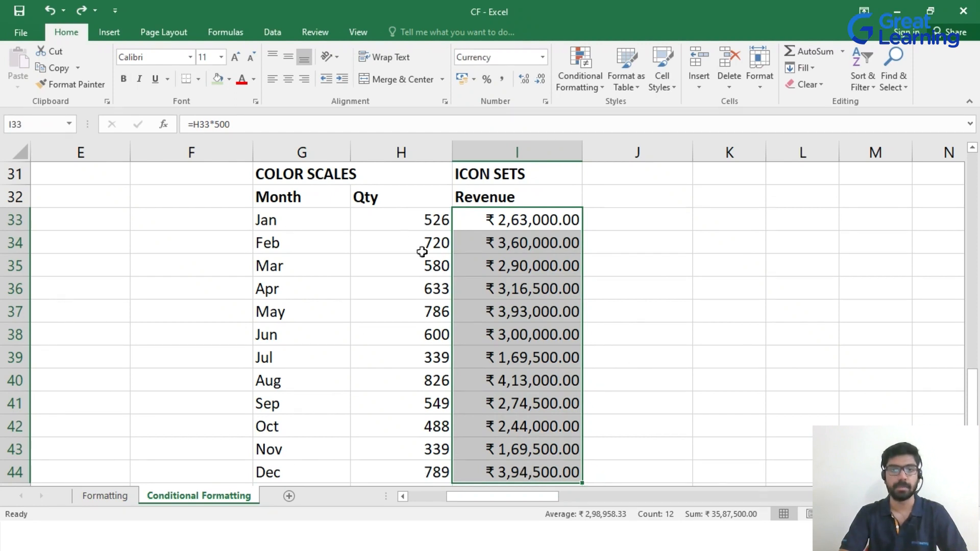
click(610, 386)
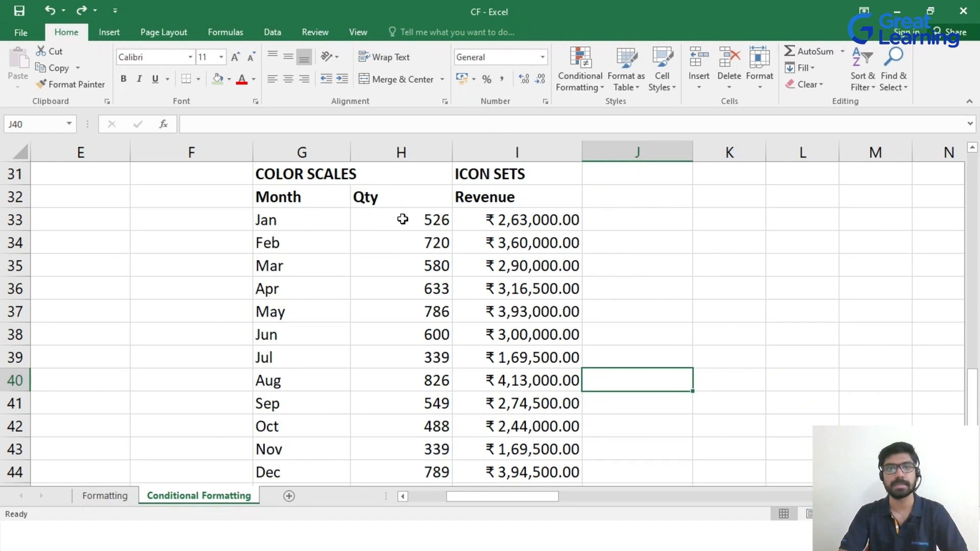
Apply the Green - Yellow - Red Color Scale to the monthly Qty values in H33:H44
drag(415, 218, 414, 465)
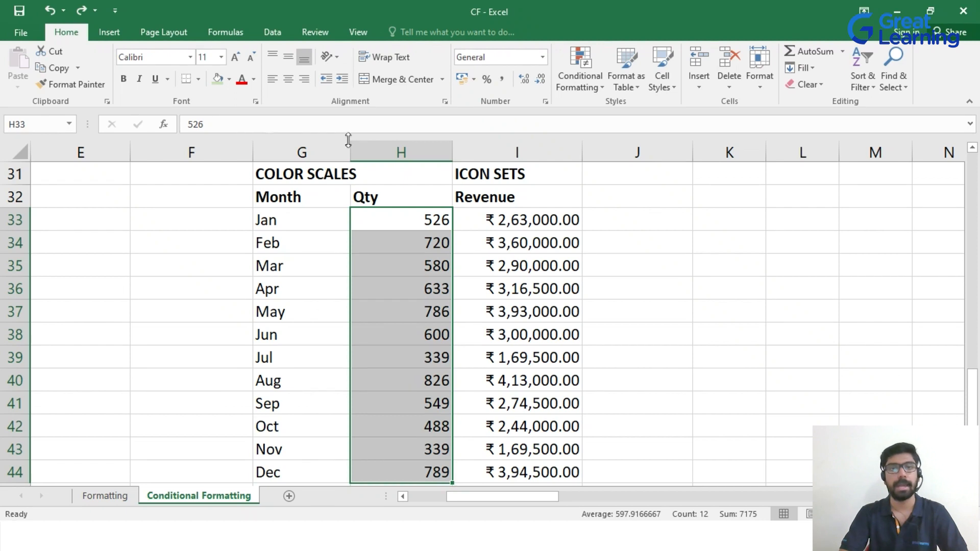
click(597, 89)
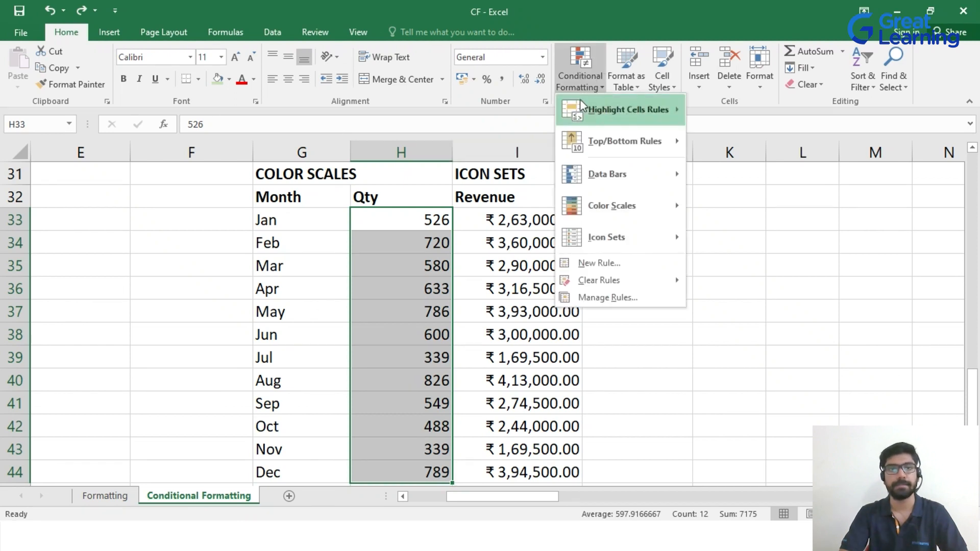
mouse_move(629, 215)
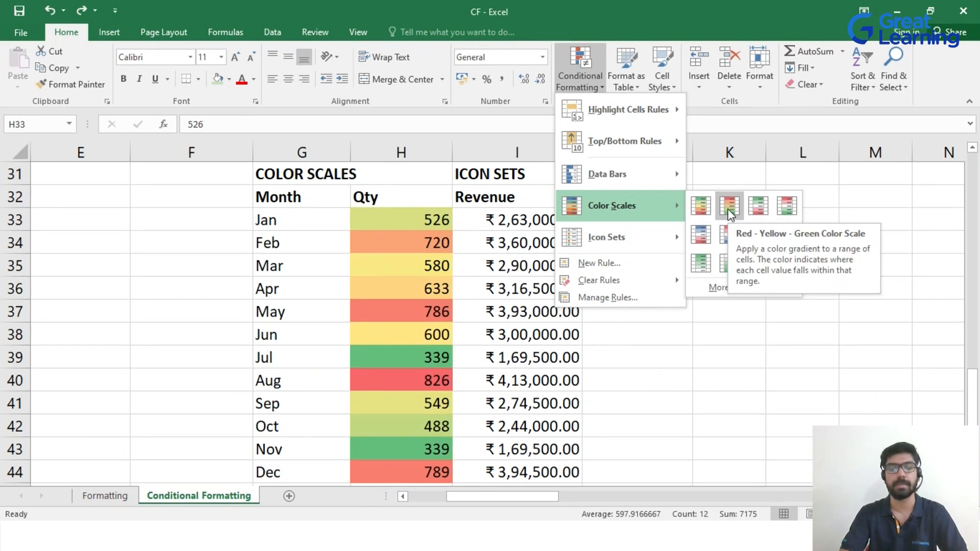
click(702, 204)
click(696, 246)
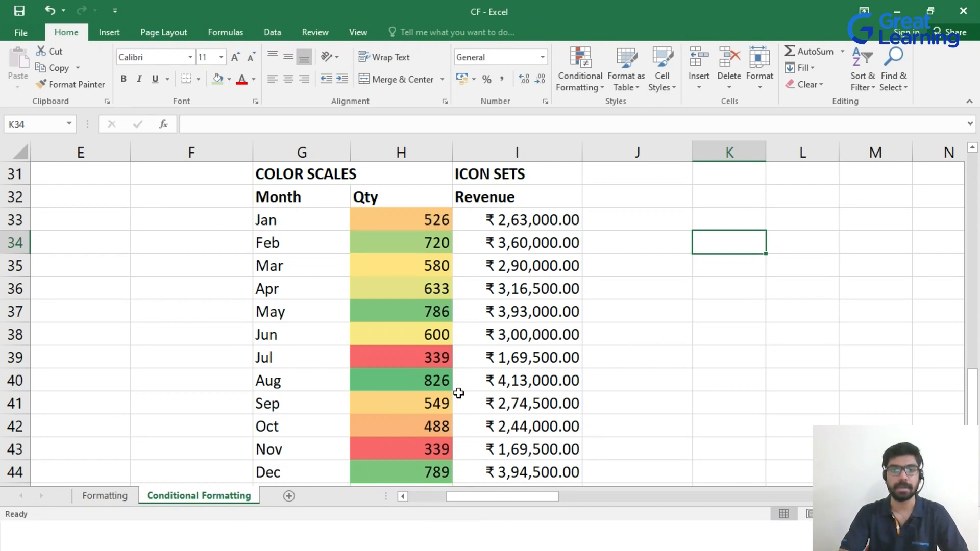
Edit the Graded Color Scale rule on H33:H44 and change its format style to 2-Color Scale
drag(422, 216, 430, 466)
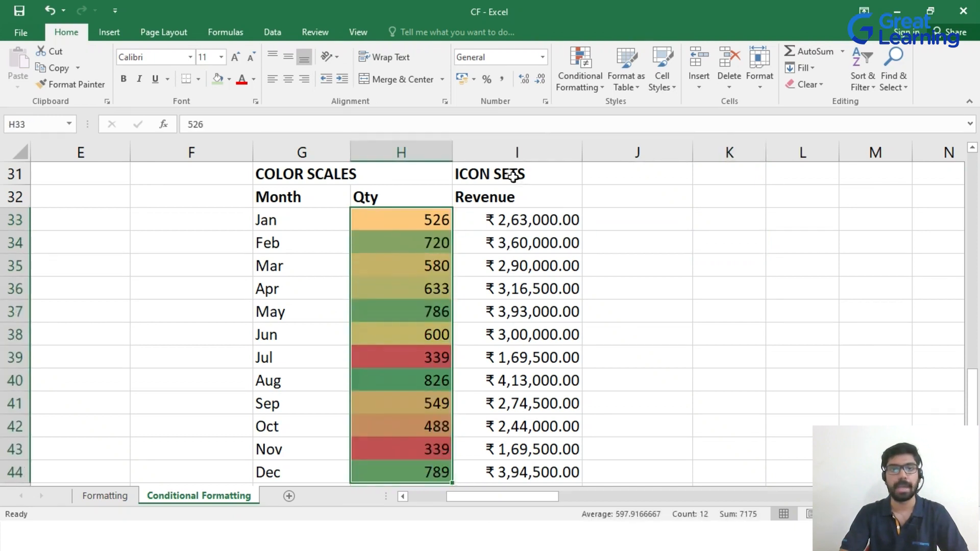
click(597, 87)
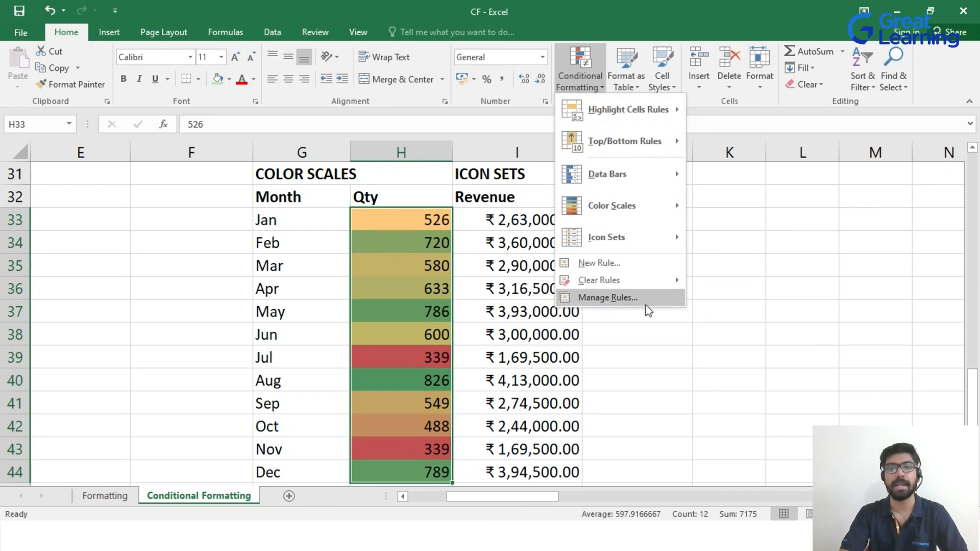
click(632, 298)
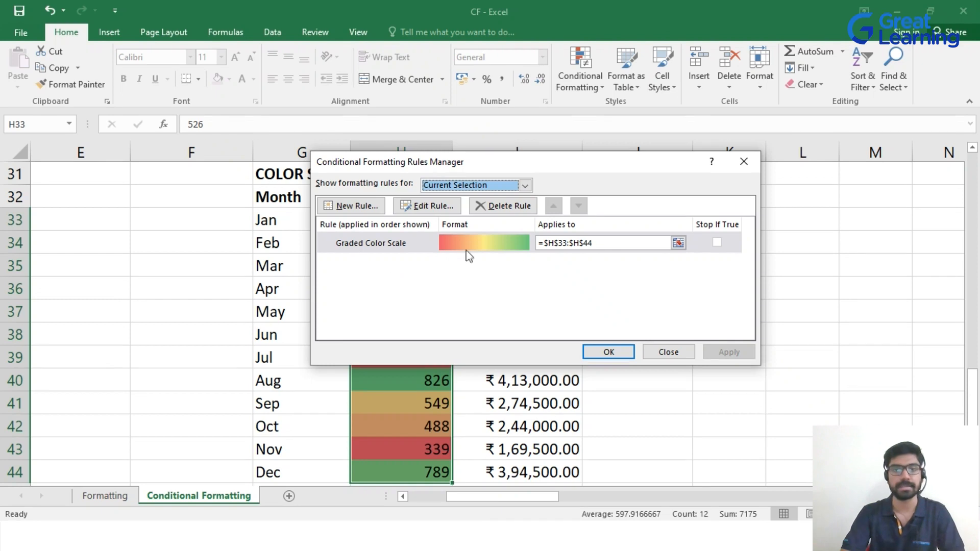
click(408, 244)
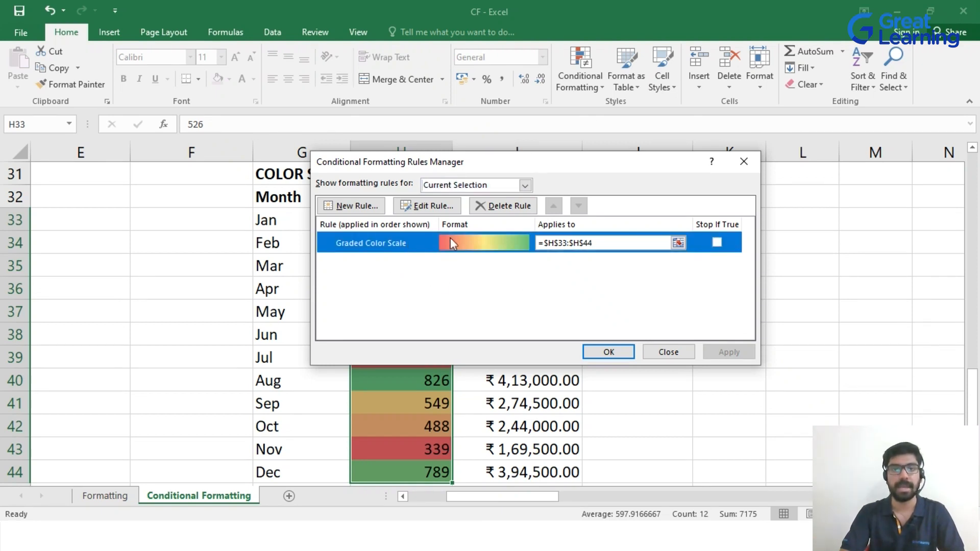
click(429, 208)
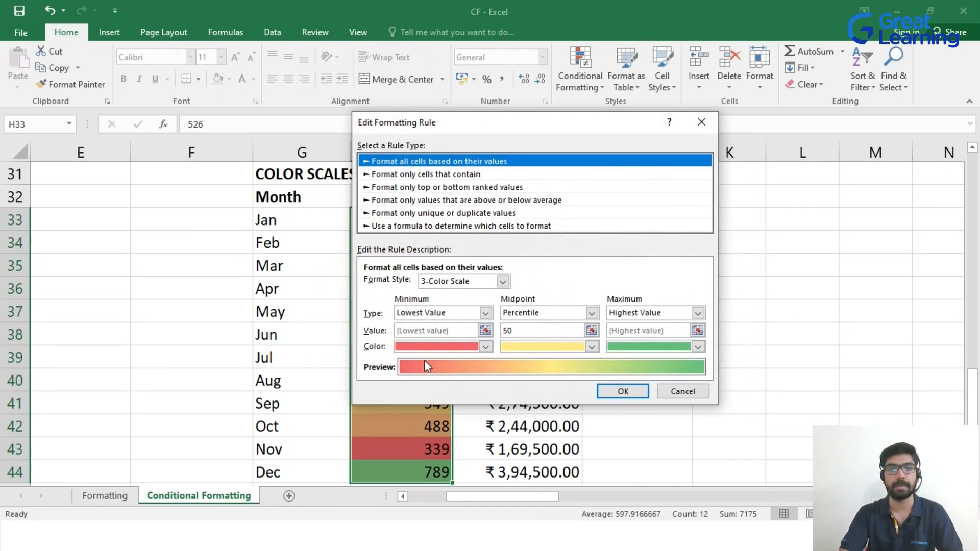
click(502, 281)
click(487, 294)
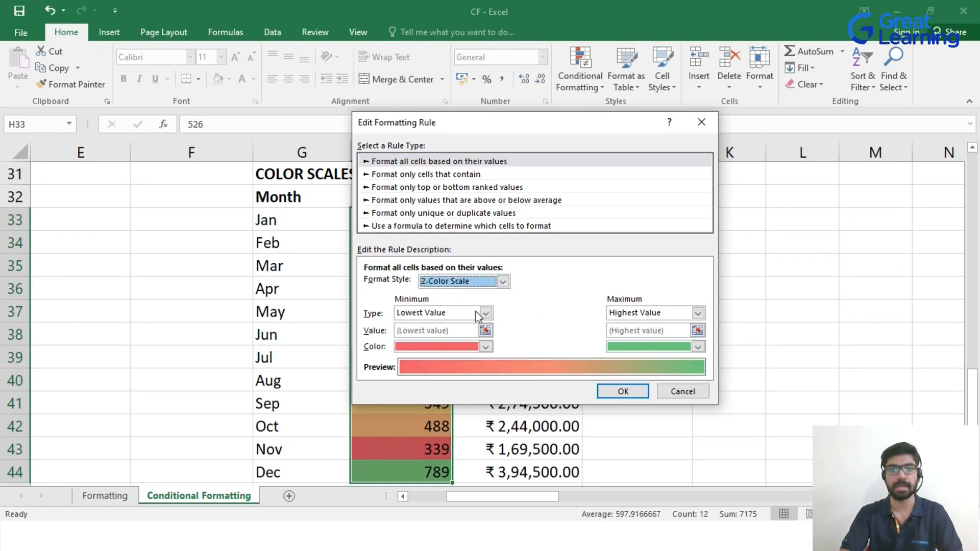
Set the scale's minimum colour to blue and its maximum colour to dark blue
click(487, 347)
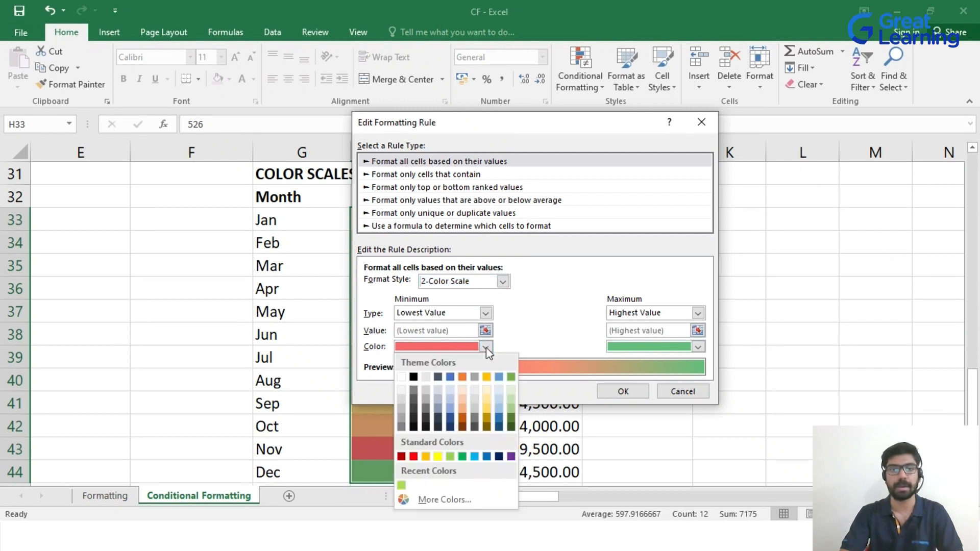
click(499, 378)
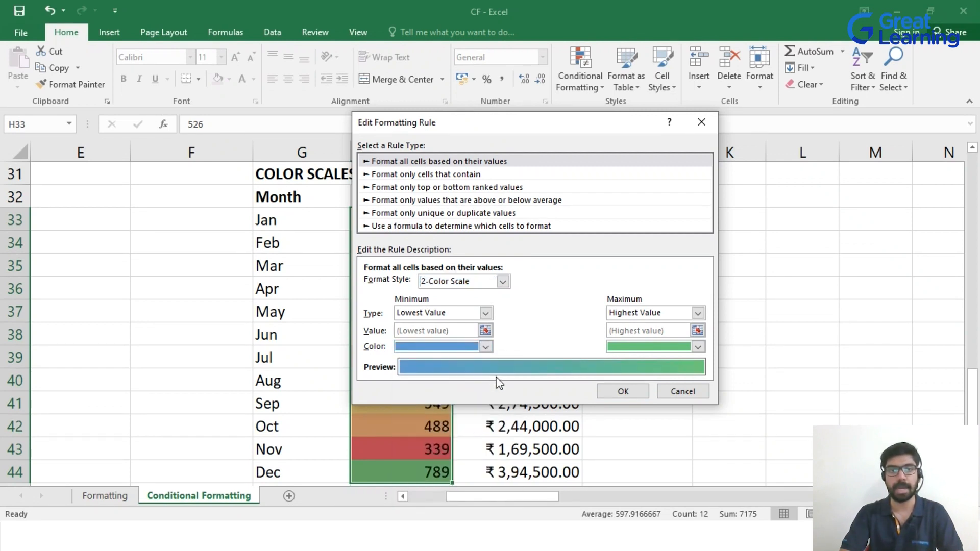
click(697, 347)
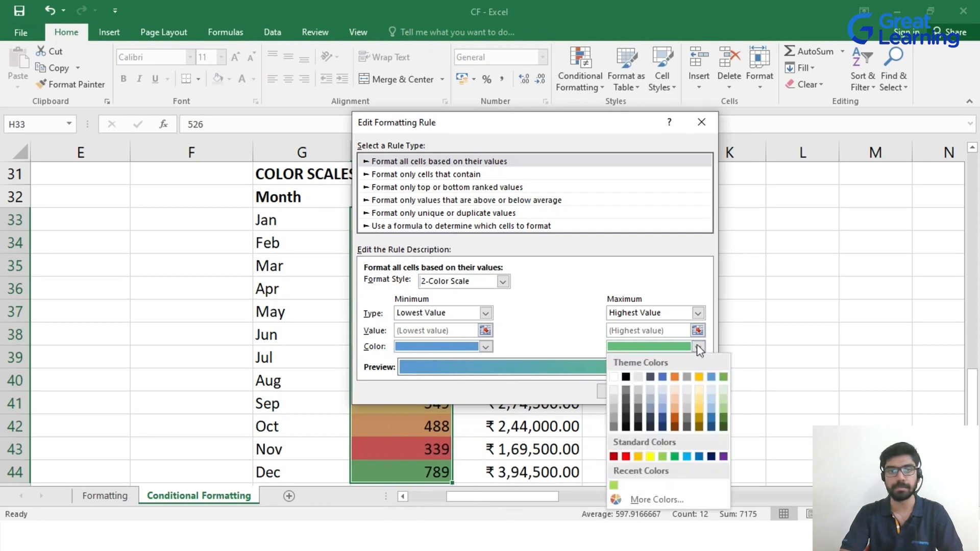
click(710, 427)
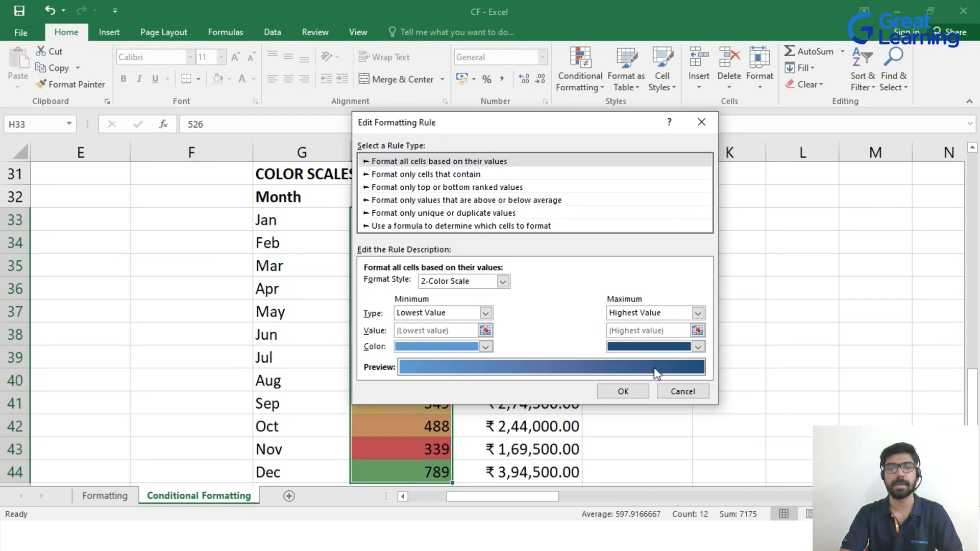
Reverse the 2-Color Scale on H33:H44 by setting the minimum colour to dark blue and the maximum colour to blue
click(485, 312)
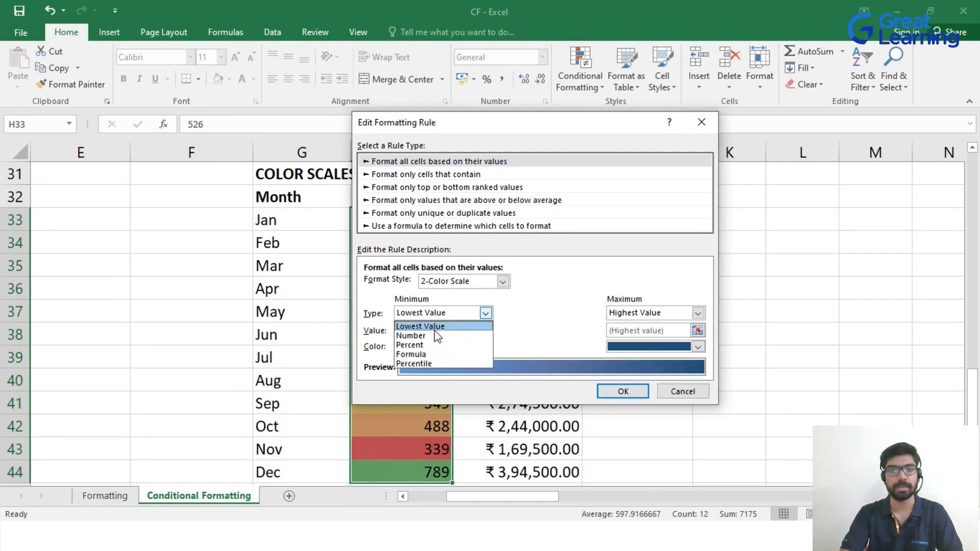
key(Escape)
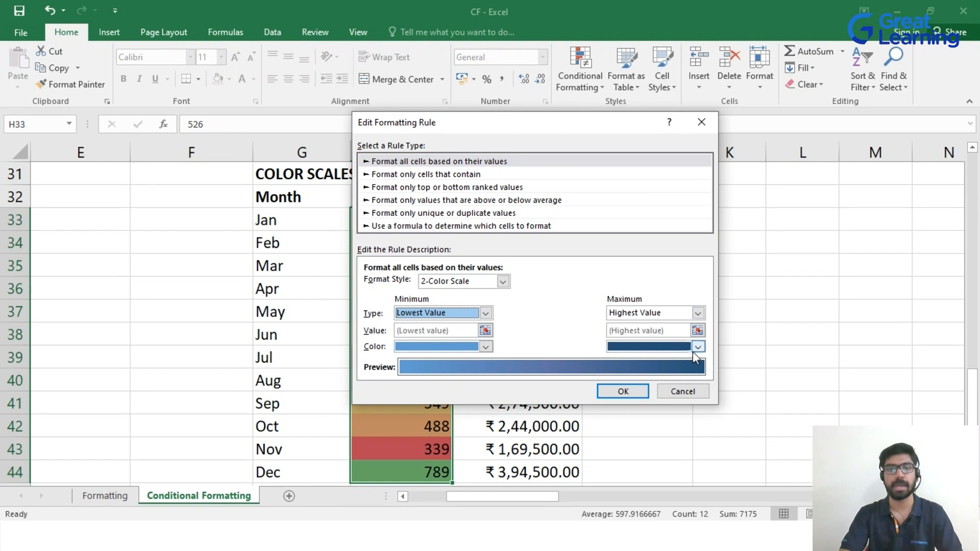
click(483, 346)
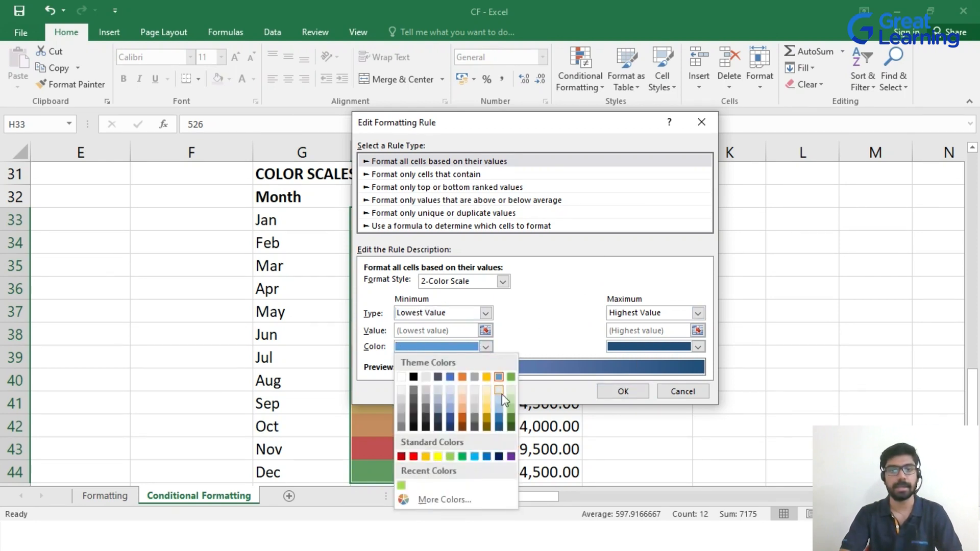
click(499, 426)
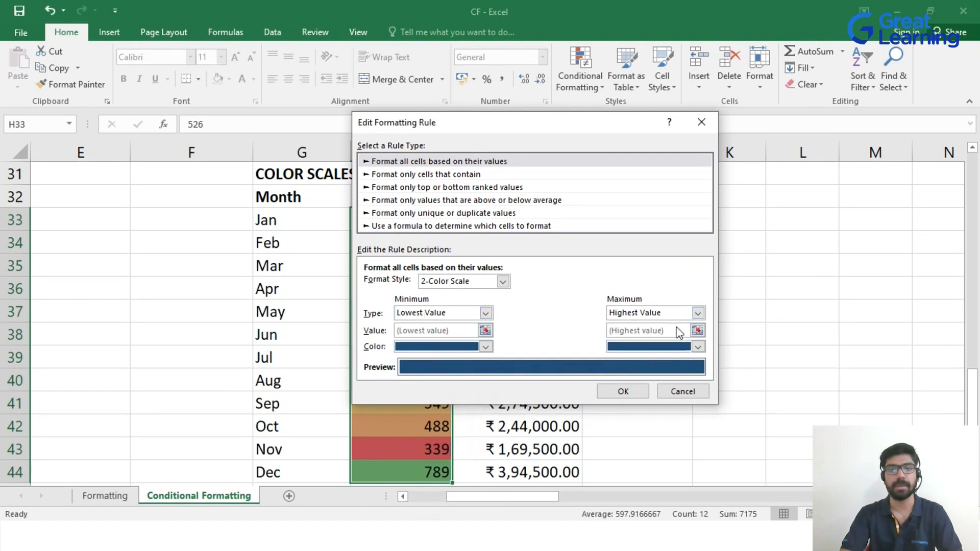
click(698, 347)
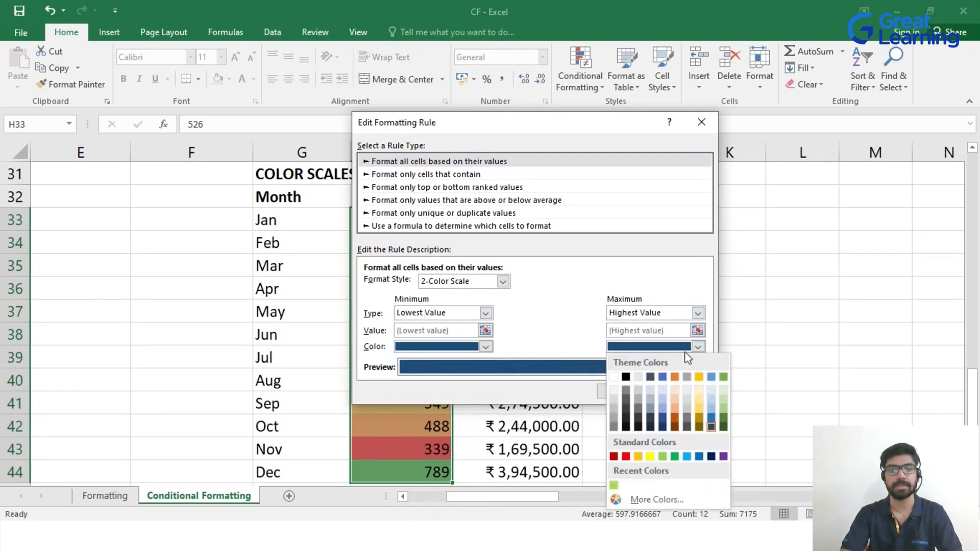
click(710, 377)
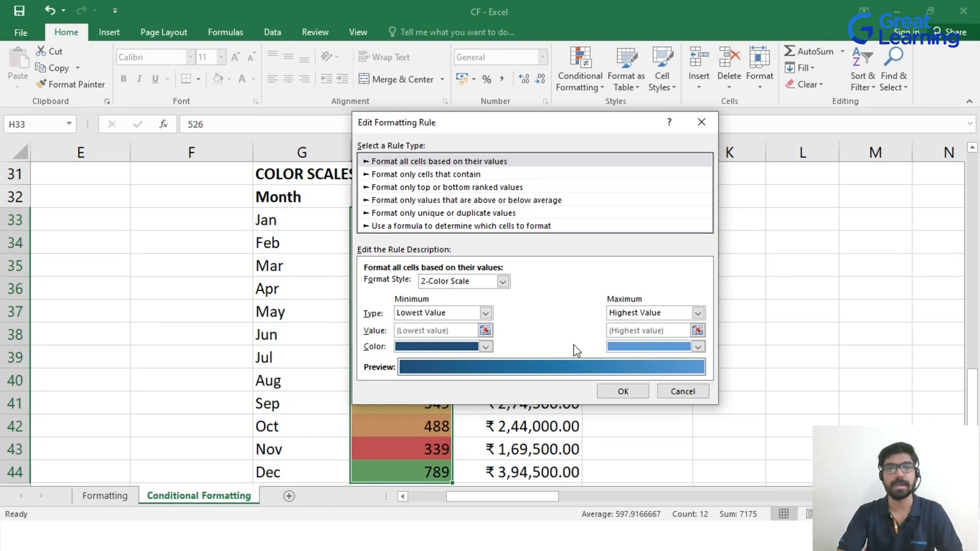
click(624, 391)
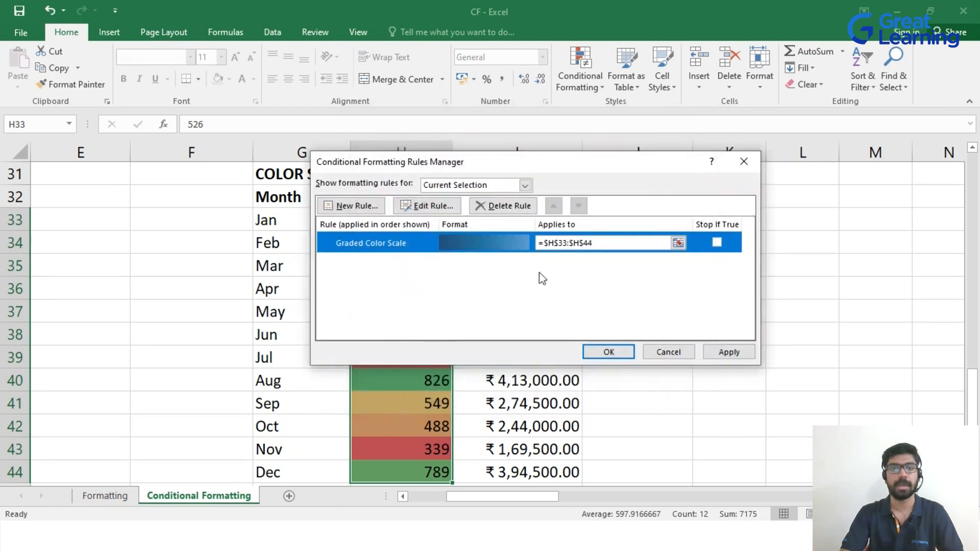
Apply the edited colour scale to the Qty values in H33:H44 and close the rules manager
click(728, 353)
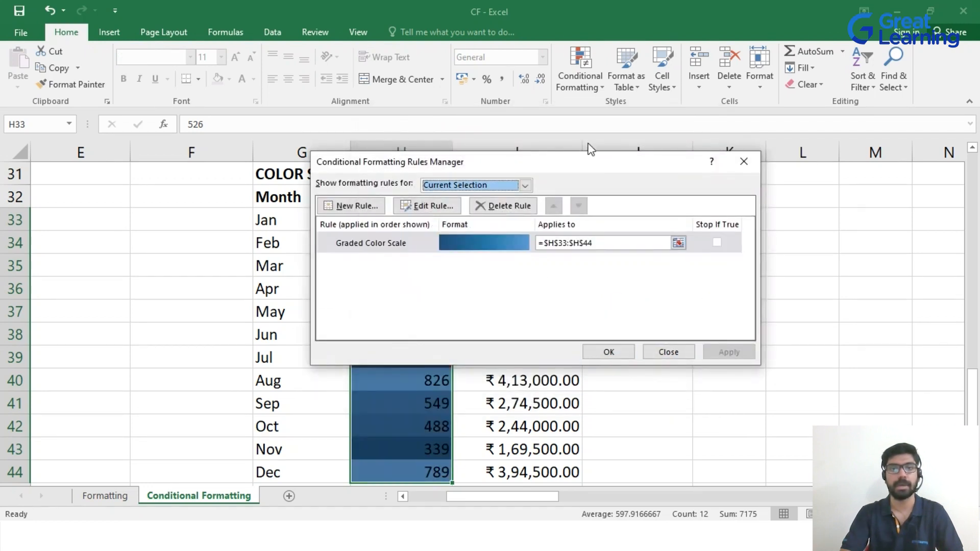
drag(587, 166, 831, 185)
key(Down)
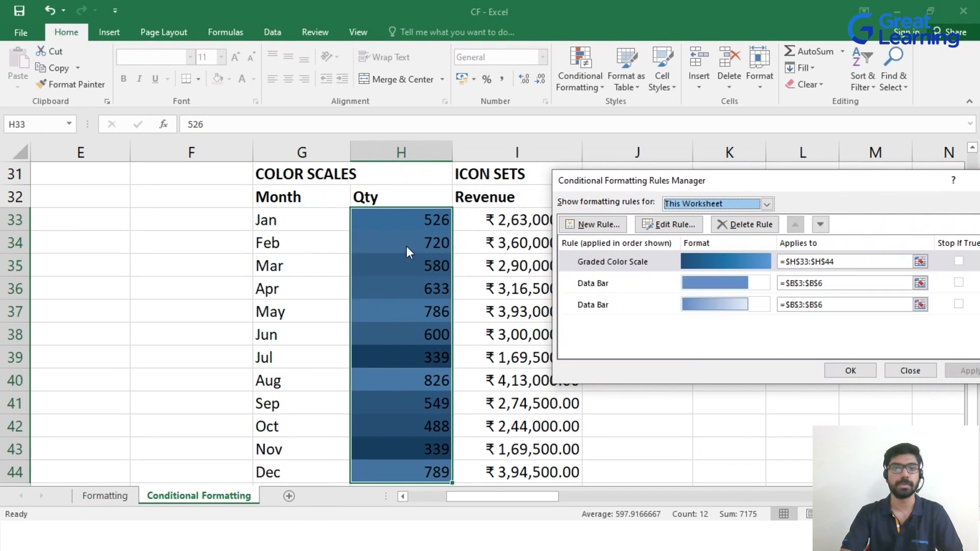
drag(781, 181, 517, 185)
click(590, 396)
Look over the recoloured Qty values in H33:H44 and the neighbouring Revenue column
scroll(679, 320, down, 2)
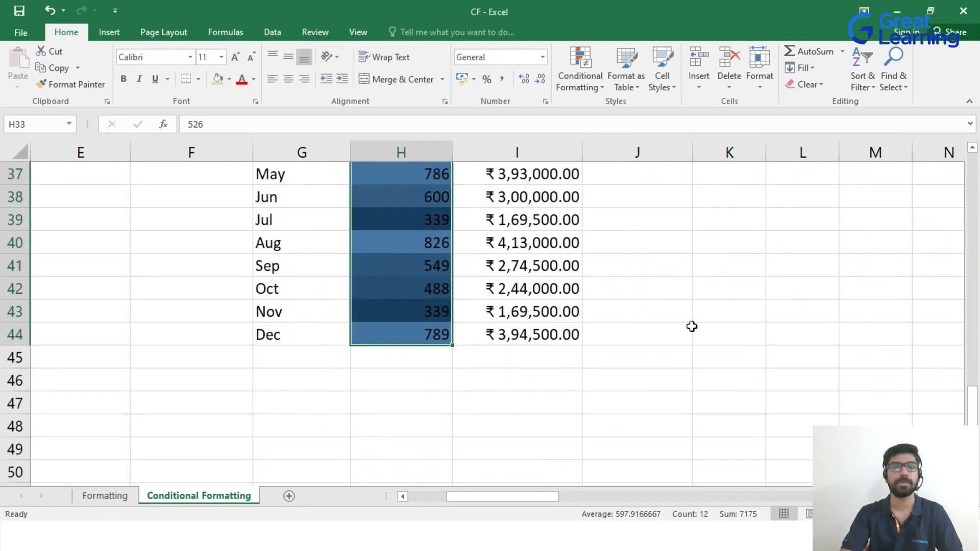
click(704, 326)
scroll(637, 329, up, 2)
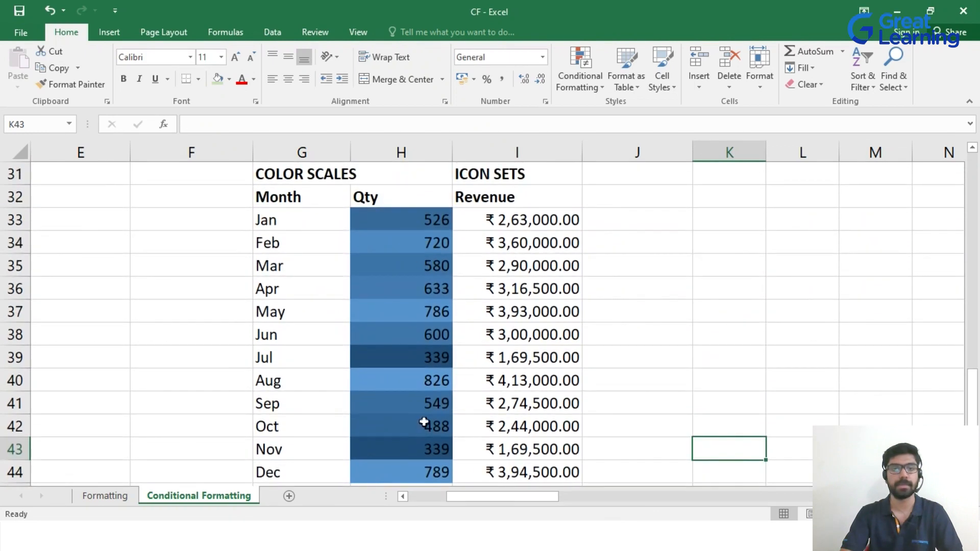
scroll(422, 422, down, 2)
scroll(424, 422, up, 2)
scroll(419, 338, down, 1)
scroll(444, 245, up, 1)
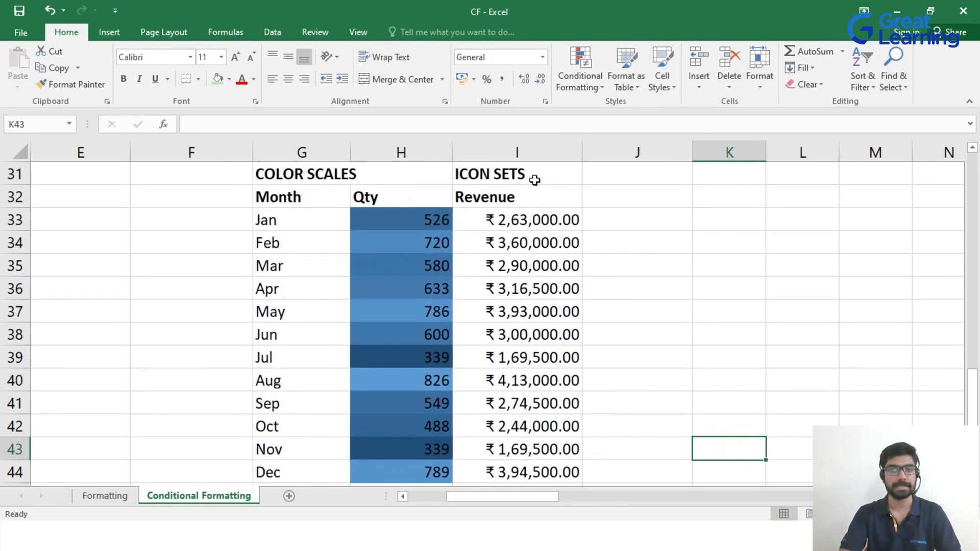
scroll(645, 202, down, 1)
scroll(646, 202, up, 1)
Apply the Directional icon set of green up triangle, yellow dash and red down triangle to the Revenue values in I33:I44
drag(562, 219, 530, 465)
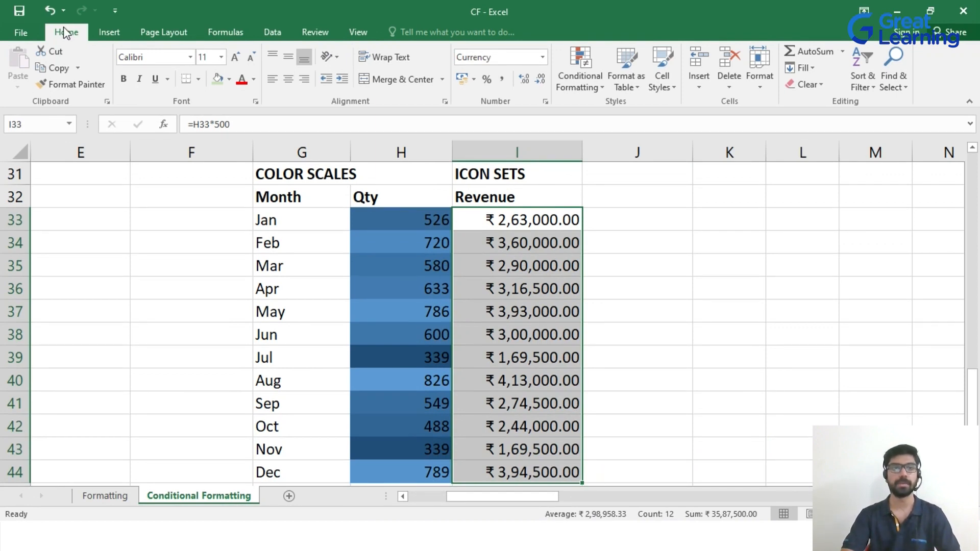
click(599, 86)
mouse_move(605, 241)
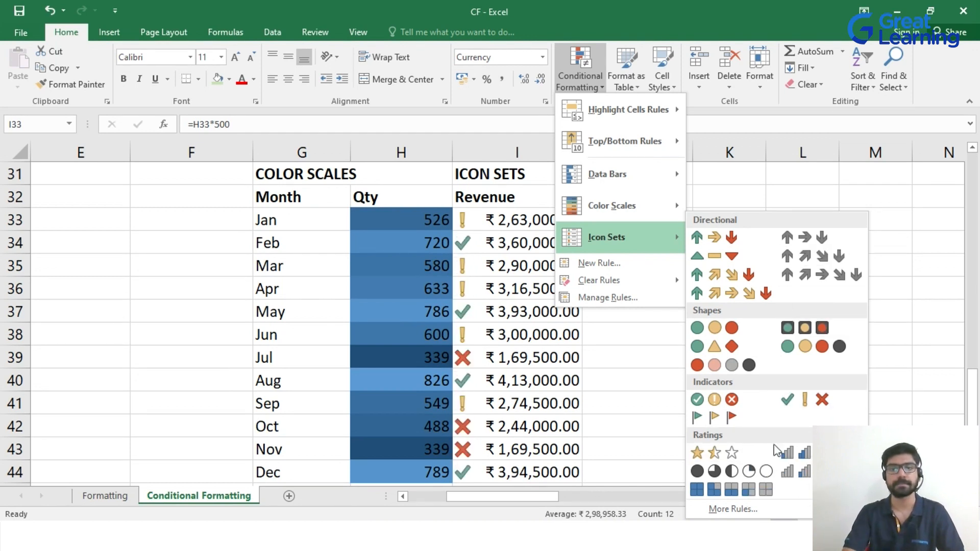
click(724, 251)
click(723, 308)
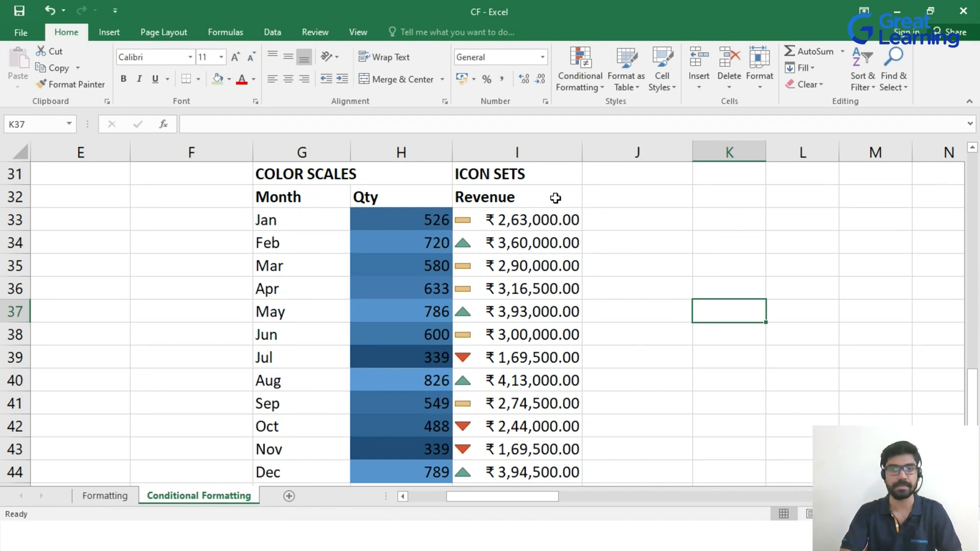
Edit the Icon Set rule on the Revenue values in I33:I44 to show icons only, and apply it
drag(516, 219, 509, 451)
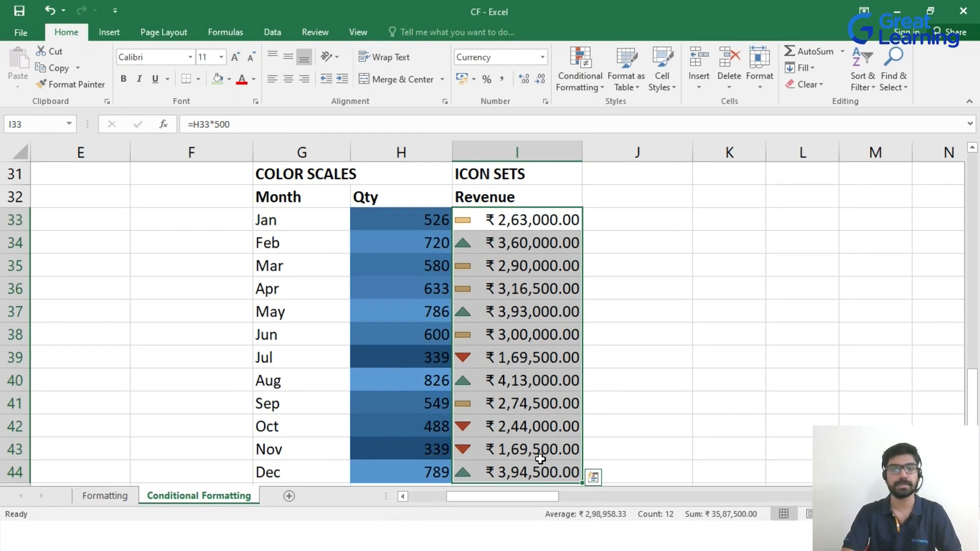
click(592, 84)
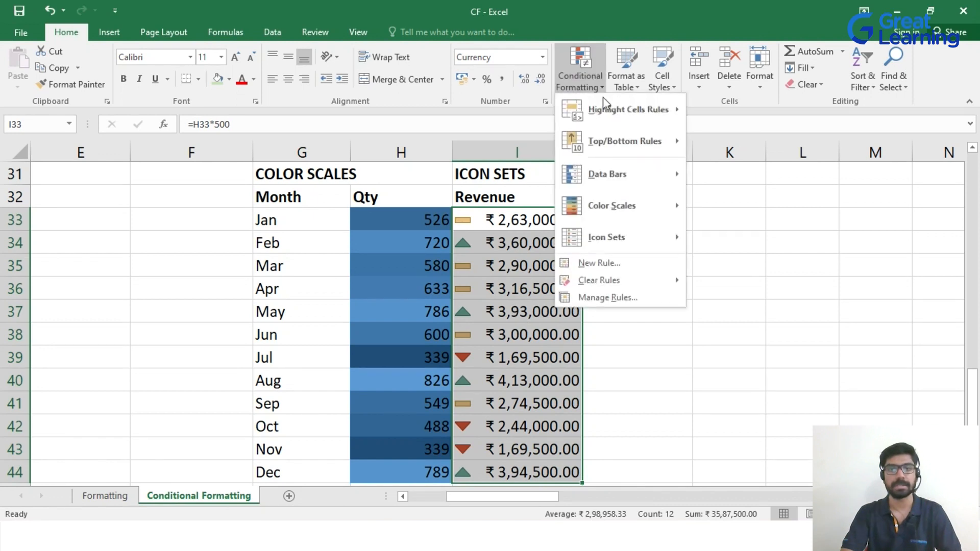
click(607, 298)
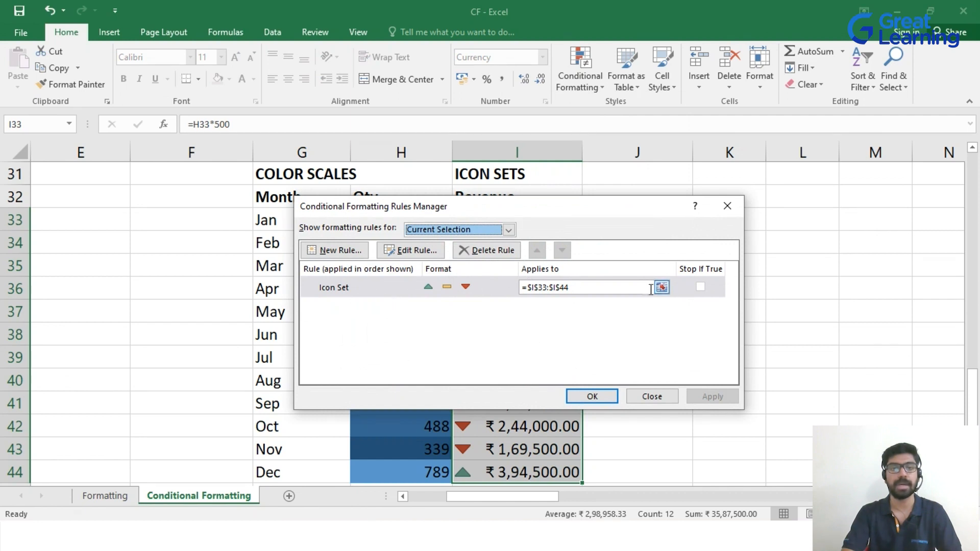
click(378, 290)
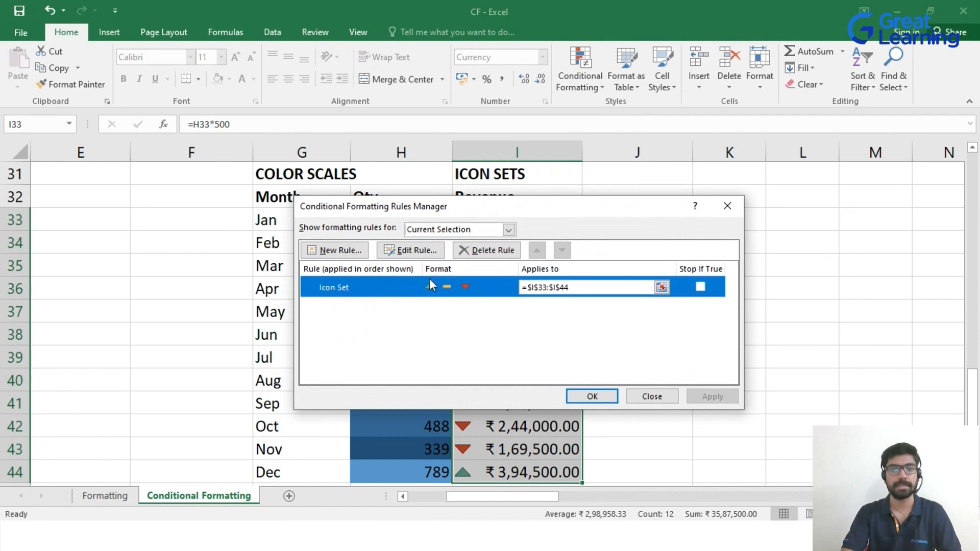
click(418, 250)
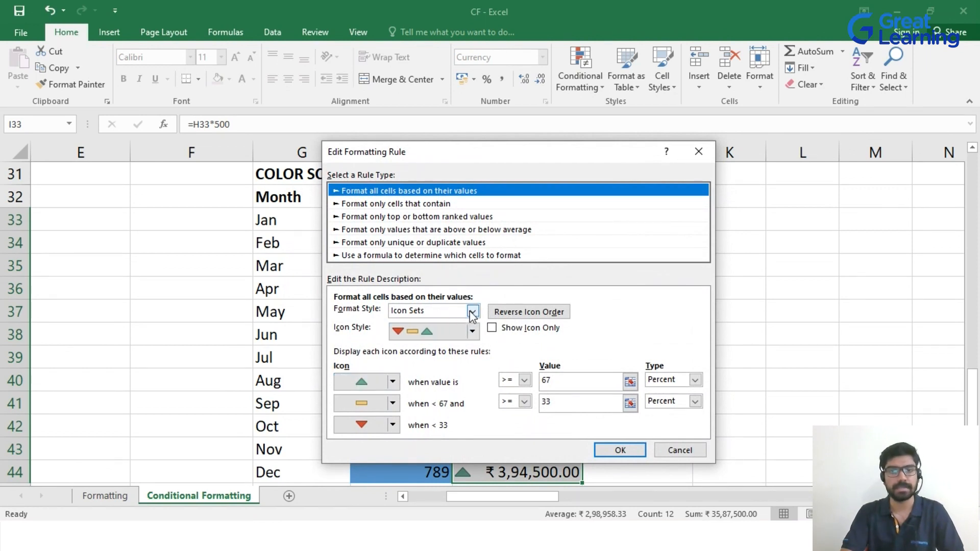
click(473, 331)
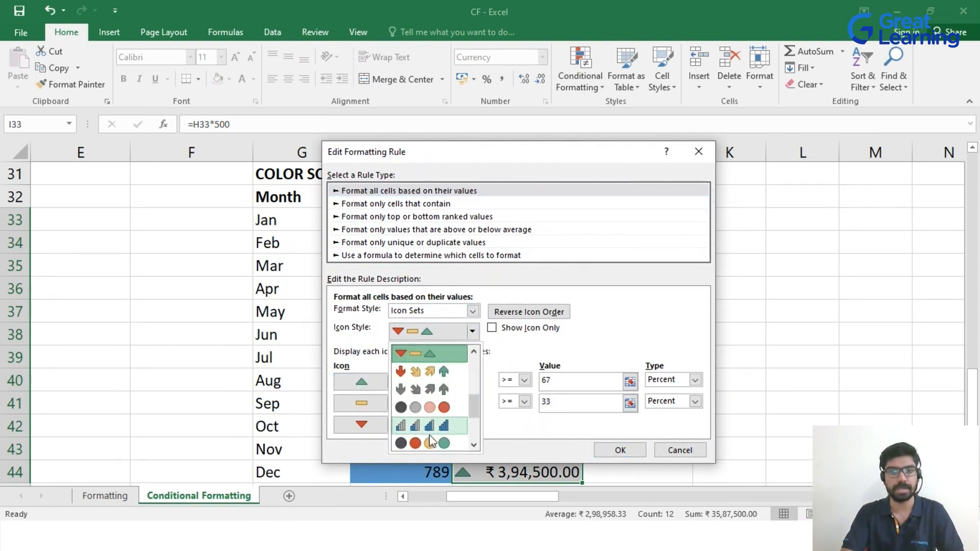
click(475, 334)
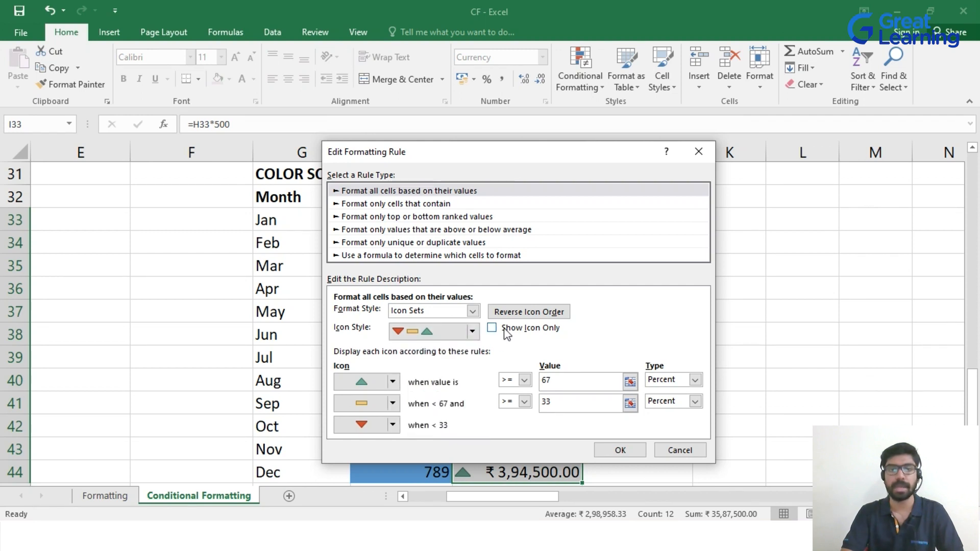
drag(548, 151, 313, 168)
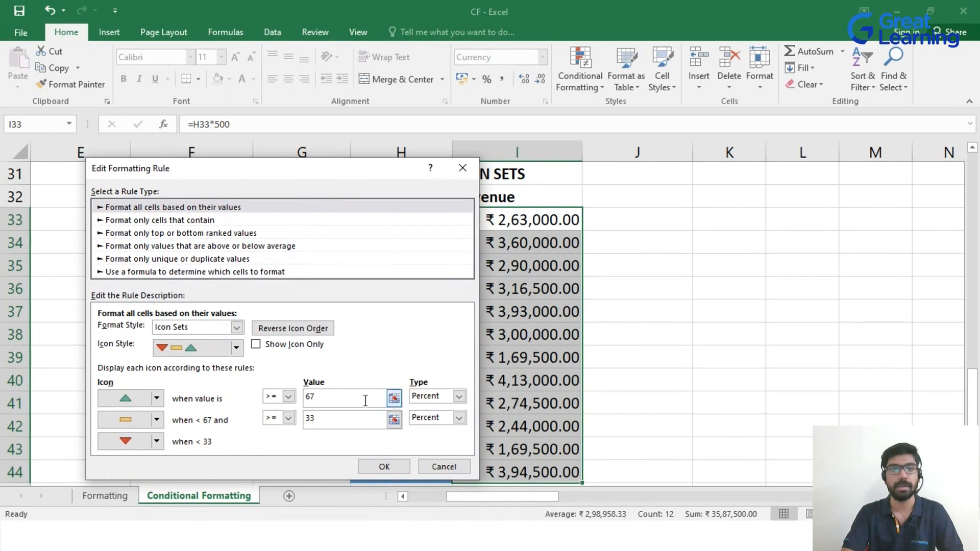
click(256, 345)
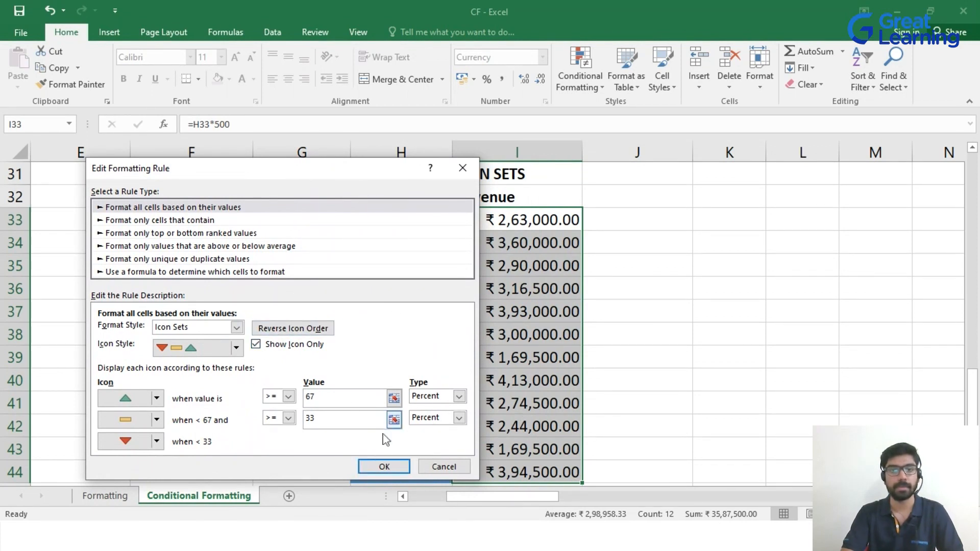
click(376, 468)
click(698, 399)
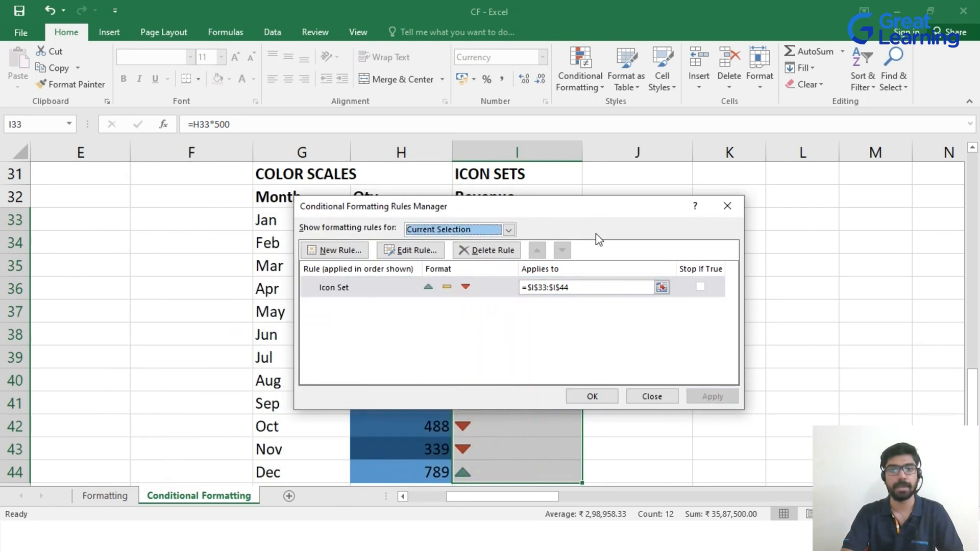
Reopen the Icon Set rule on I33:I44, turn off Show Icon Only and confirm the change
drag(584, 205, 471, 179)
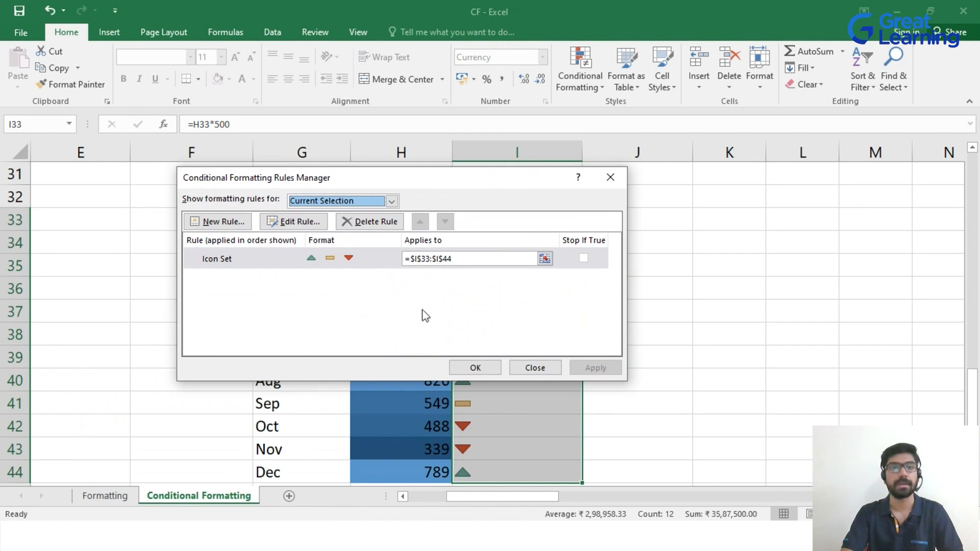
click(334, 260)
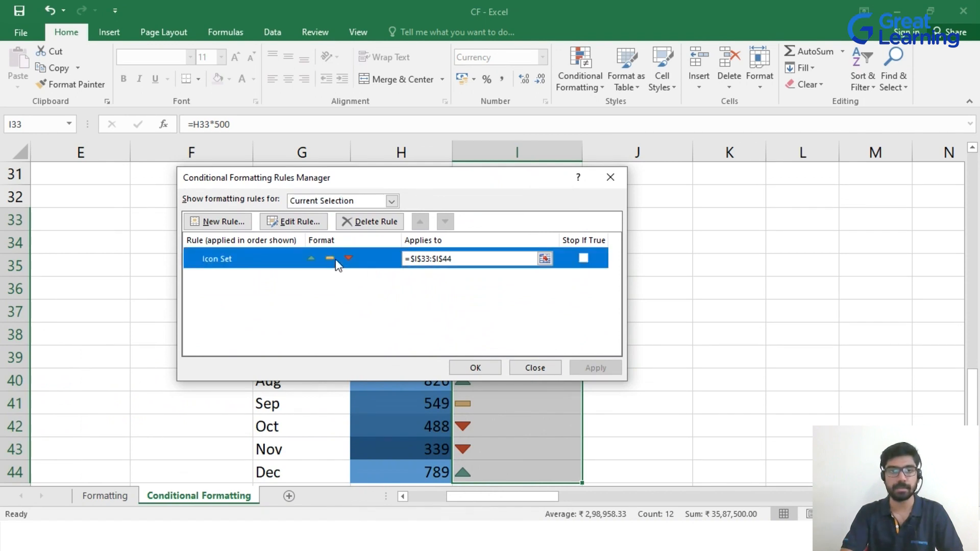
click(292, 220)
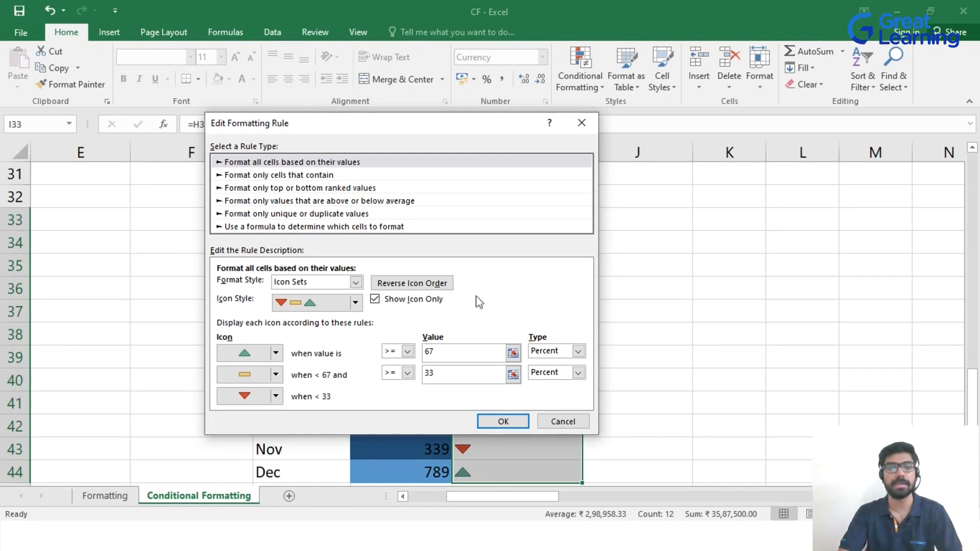
click(375, 299)
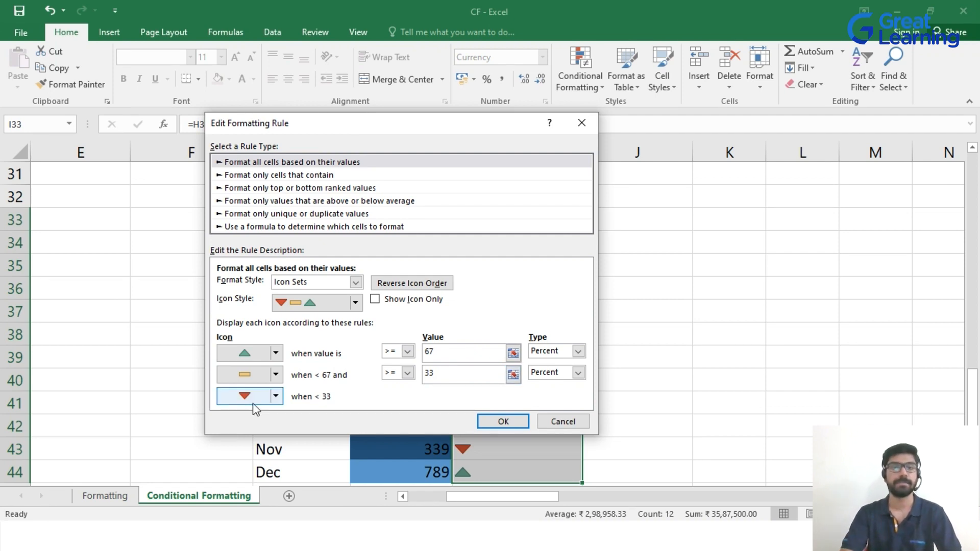
click(503, 422)
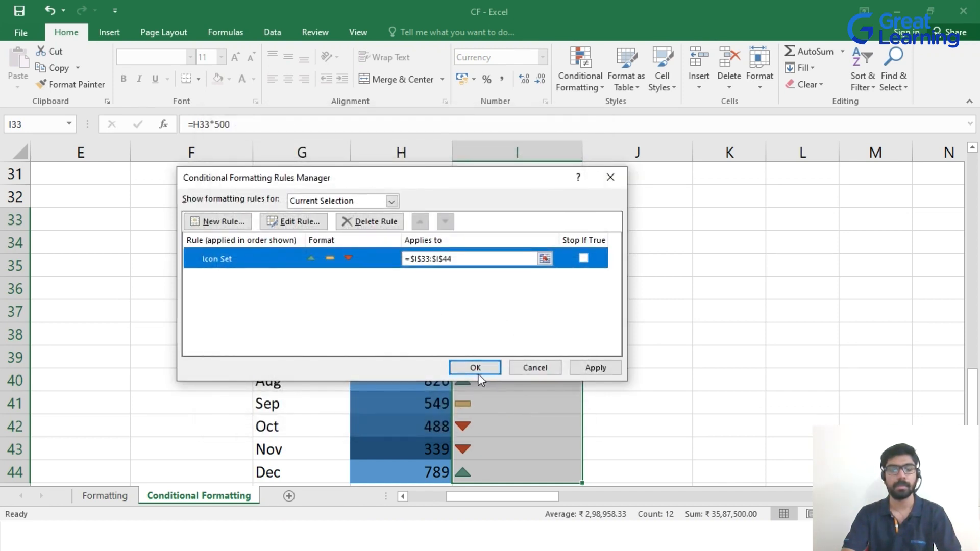
click(482, 368)
click(695, 319)
Start a new rule on the Qty values in U3:U14 that formats only cells containing blanks
scroll(660, 329, down, 1)
scroll(661, 328, up, 1)
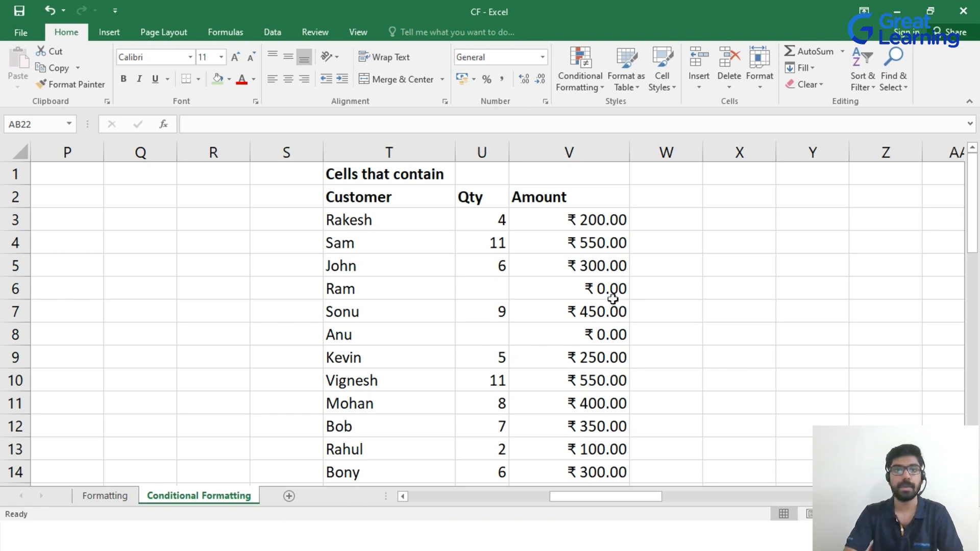
drag(491, 220, 486, 469)
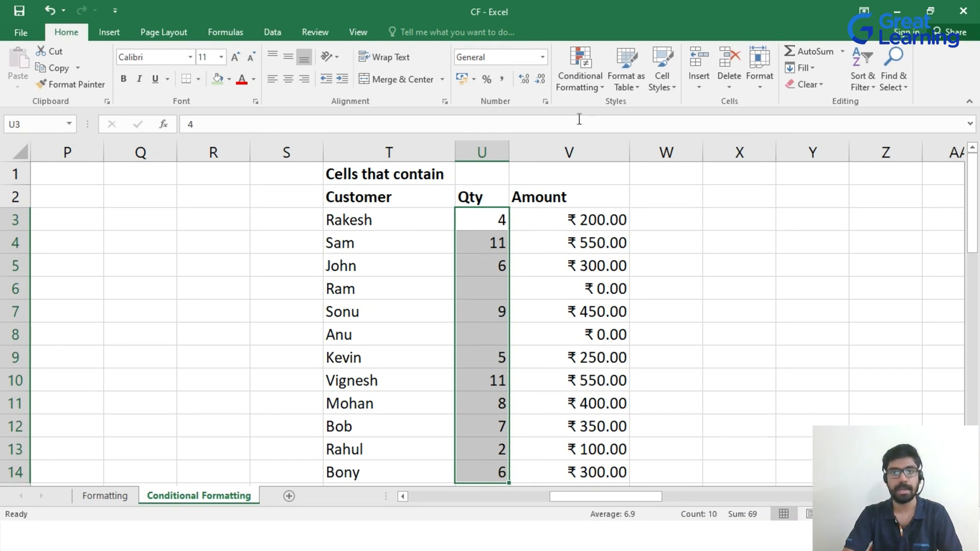
click(602, 90)
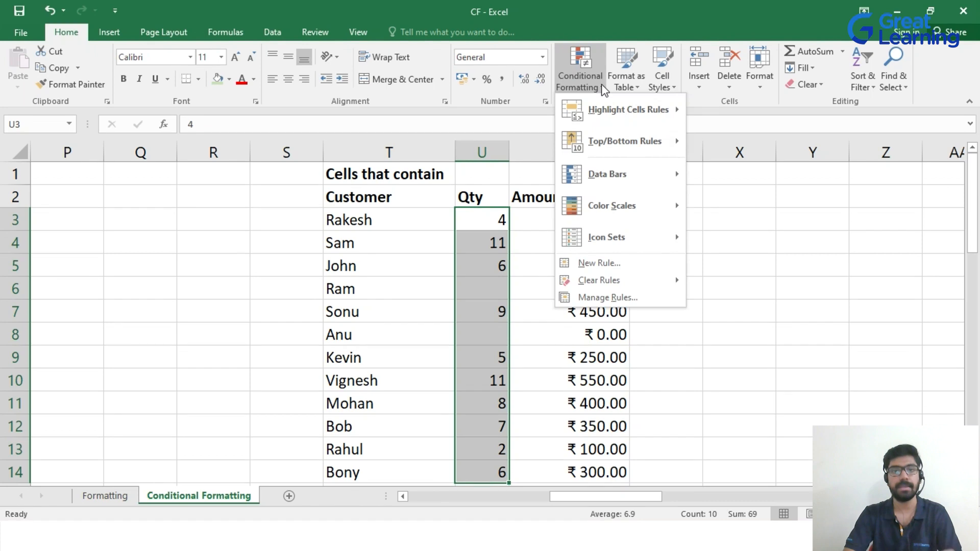
click(631, 267)
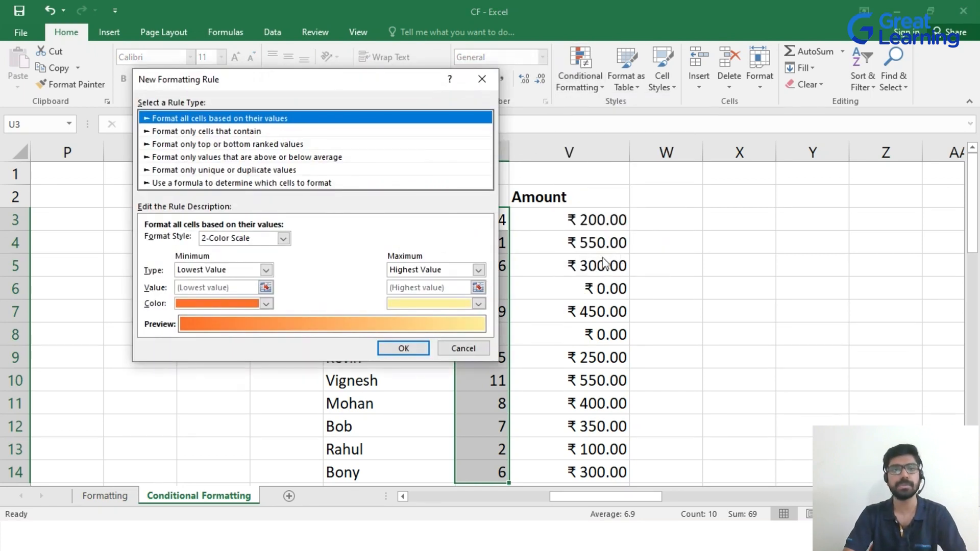
drag(326, 79, 393, 127)
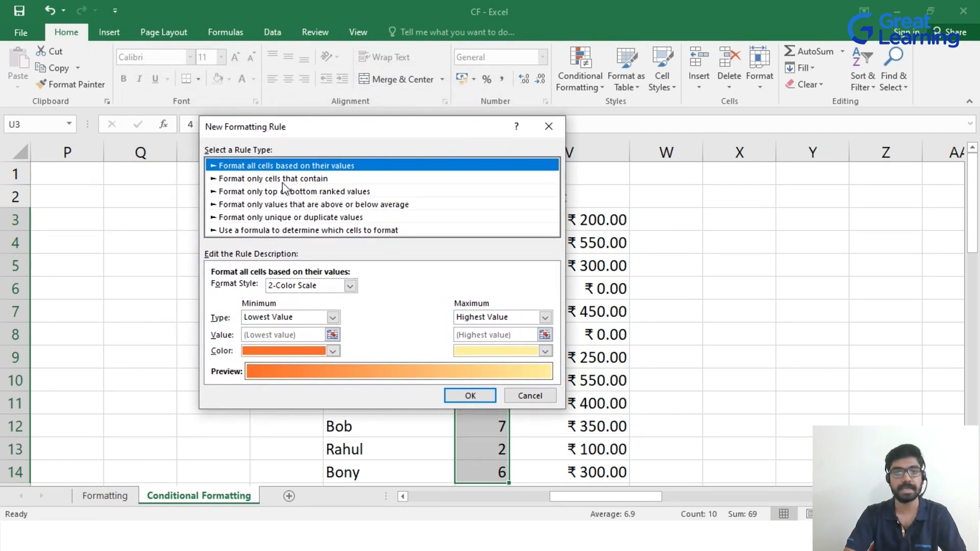
click(296, 180)
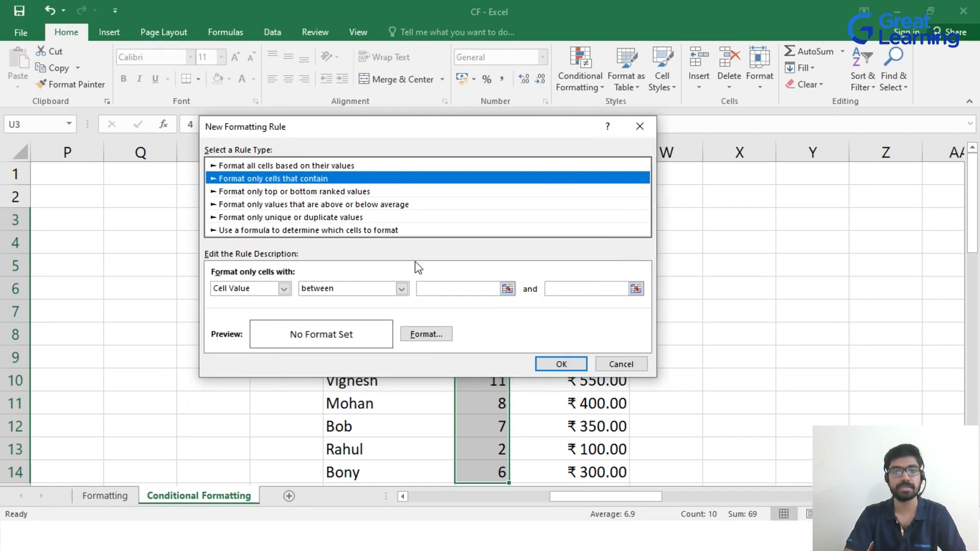
click(284, 289)
click(237, 330)
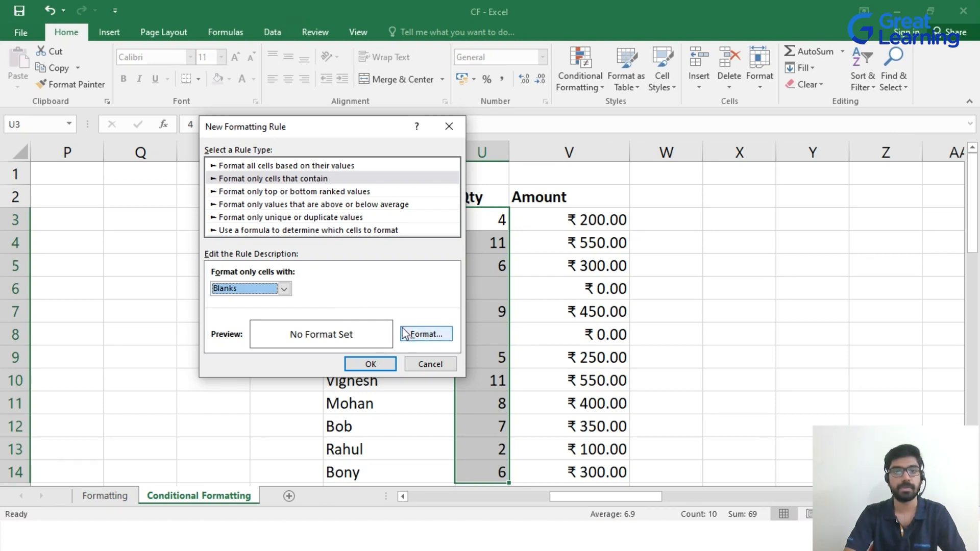
Give the blanks rule a red background fill and apply it to the Qty values in U3:U14
click(427, 333)
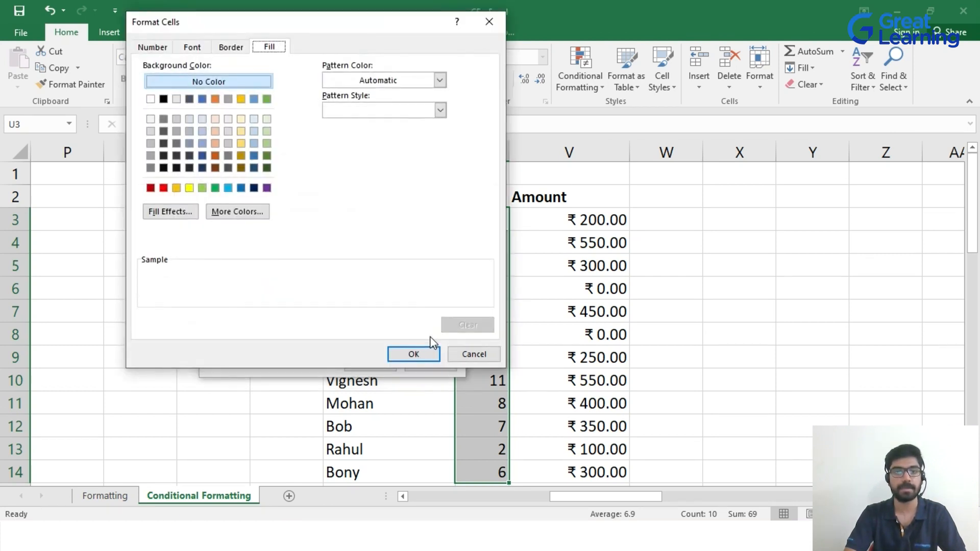
click(156, 47)
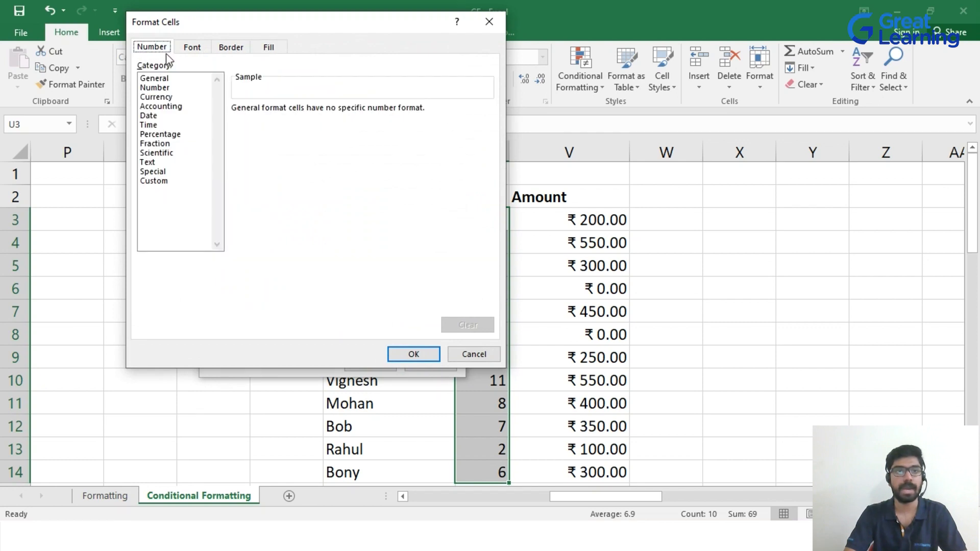
click(188, 51)
click(241, 51)
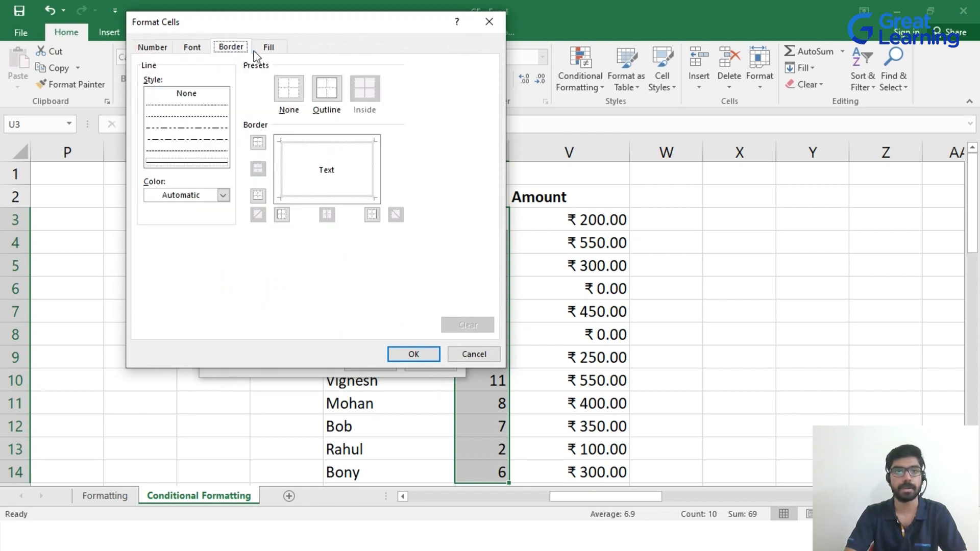
click(268, 50)
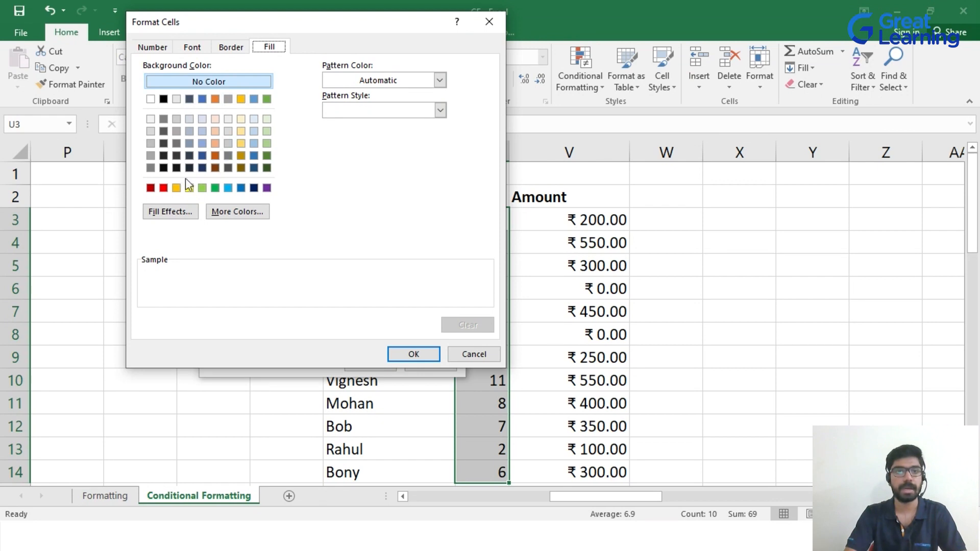
click(164, 188)
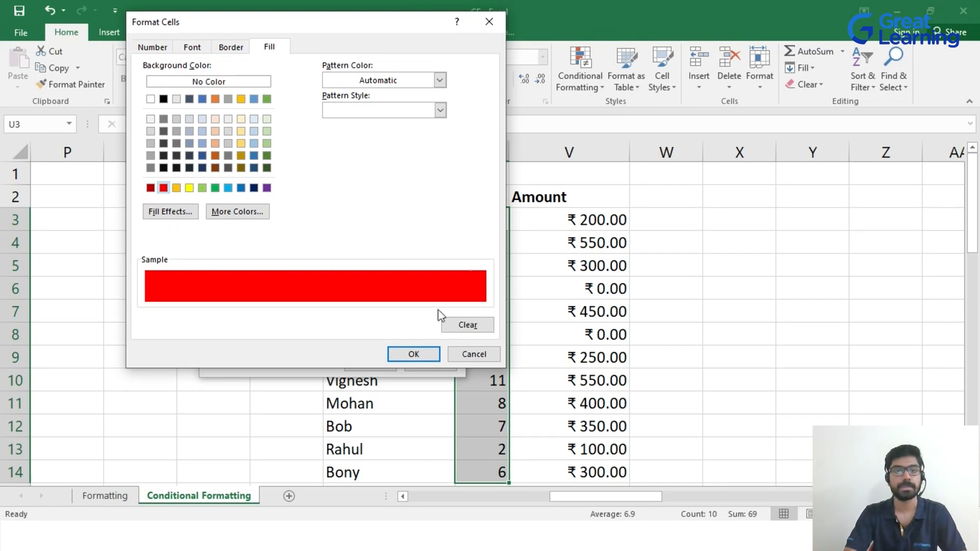
click(411, 356)
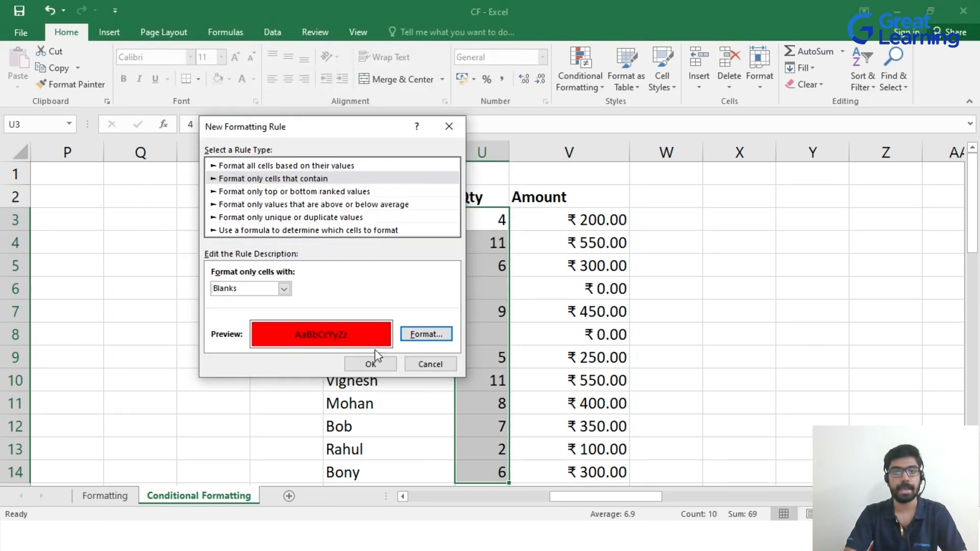
click(371, 365)
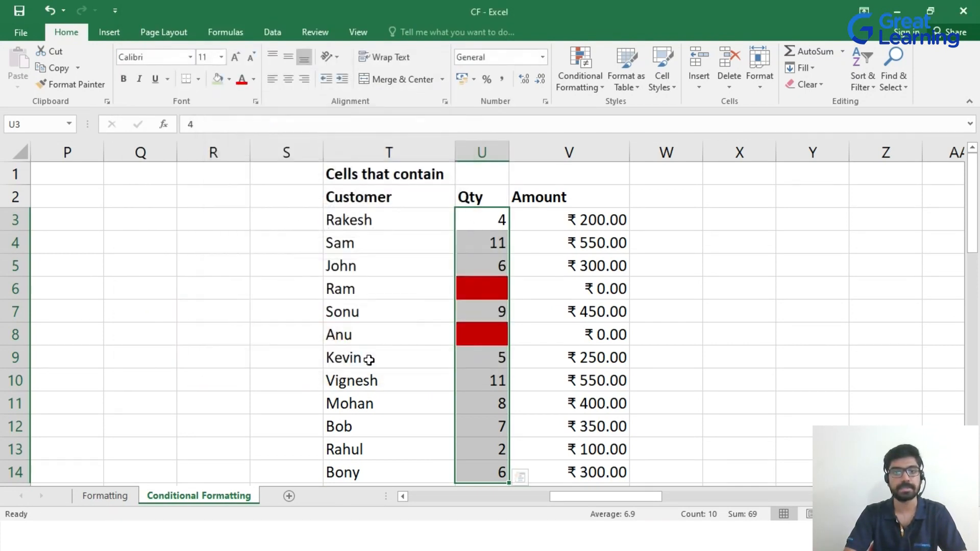
Deselect the range and undo the blanks formatting rule on the Qty column
click(909, 319)
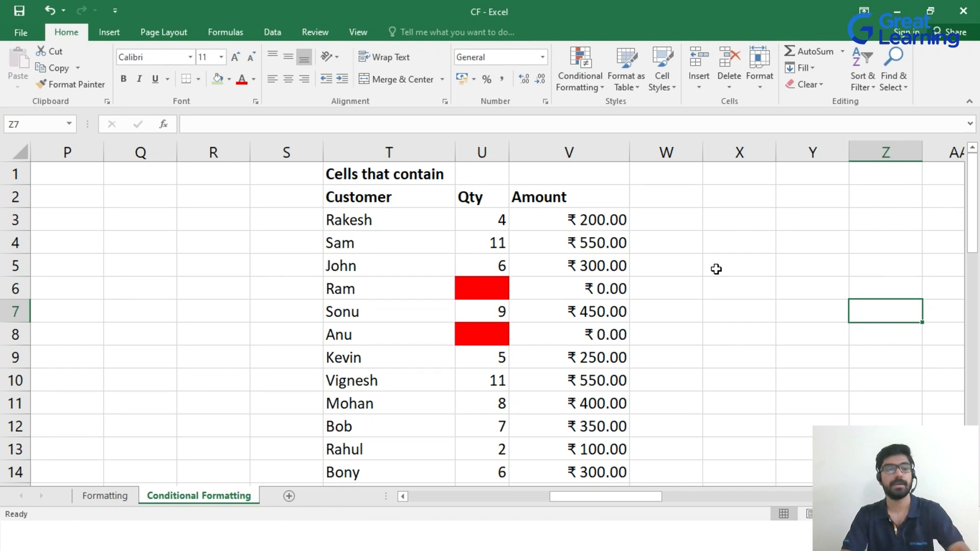
key(ctrl+z)
click(750, 288)
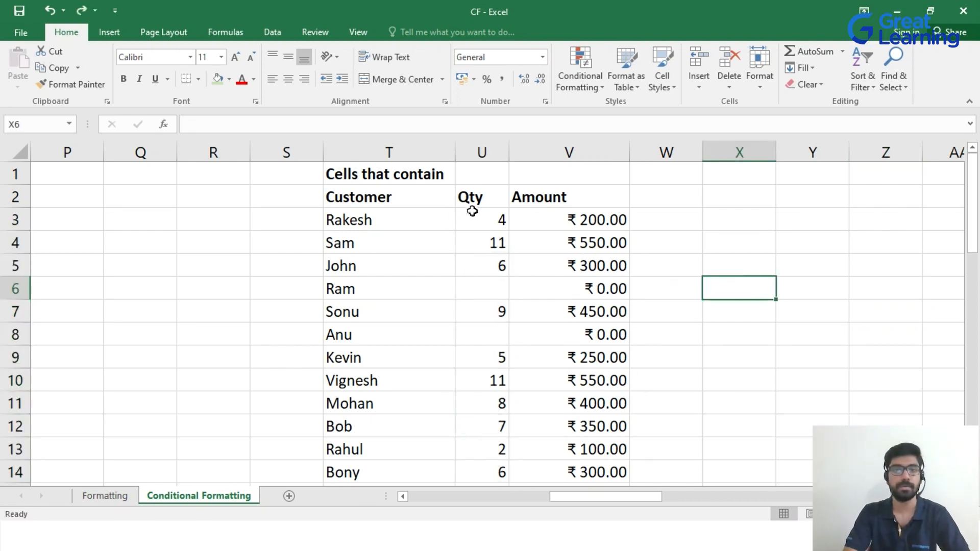
Start a new cells-that-contain rule on the Qty values in U3:U14 for cell values between 7 and 10
drag(480, 219, 483, 469)
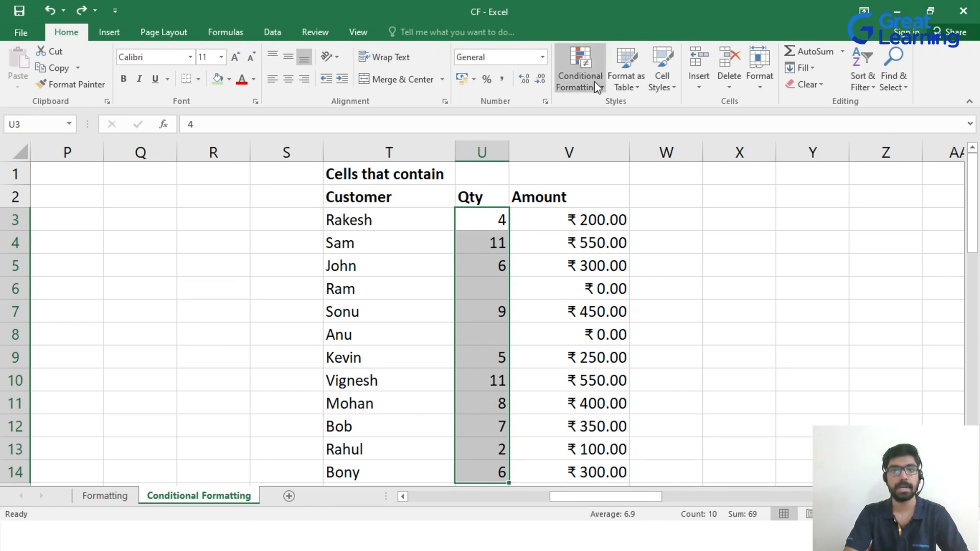
click(580, 76)
click(598, 263)
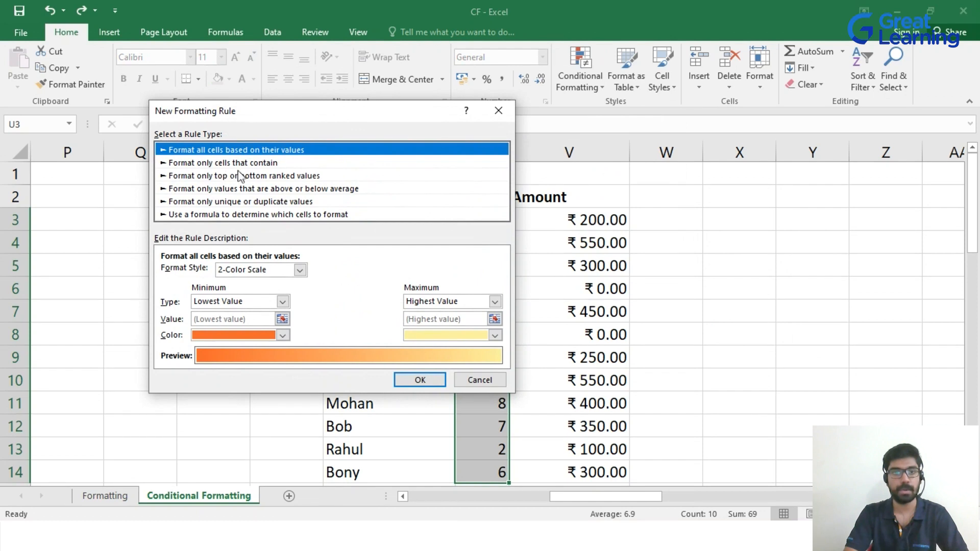
click(264, 164)
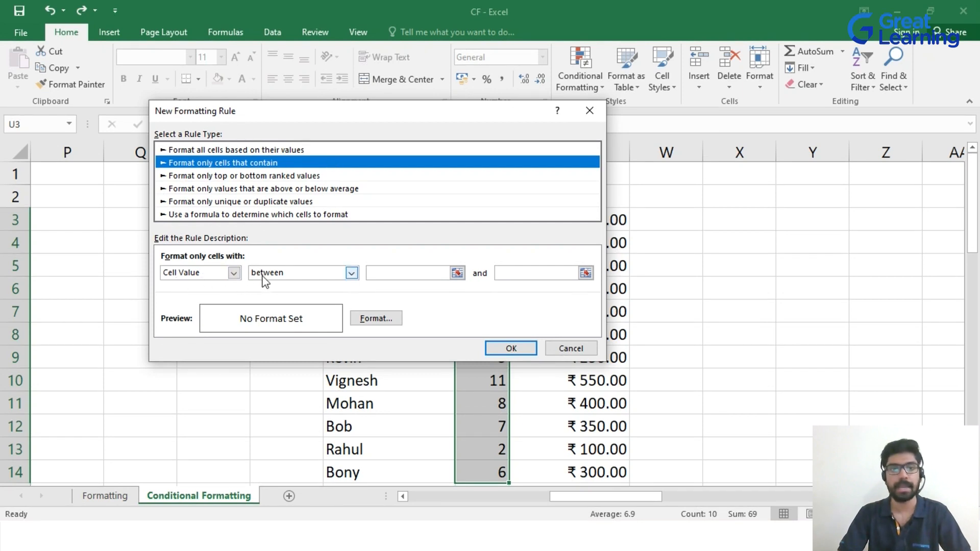
click(395, 276)
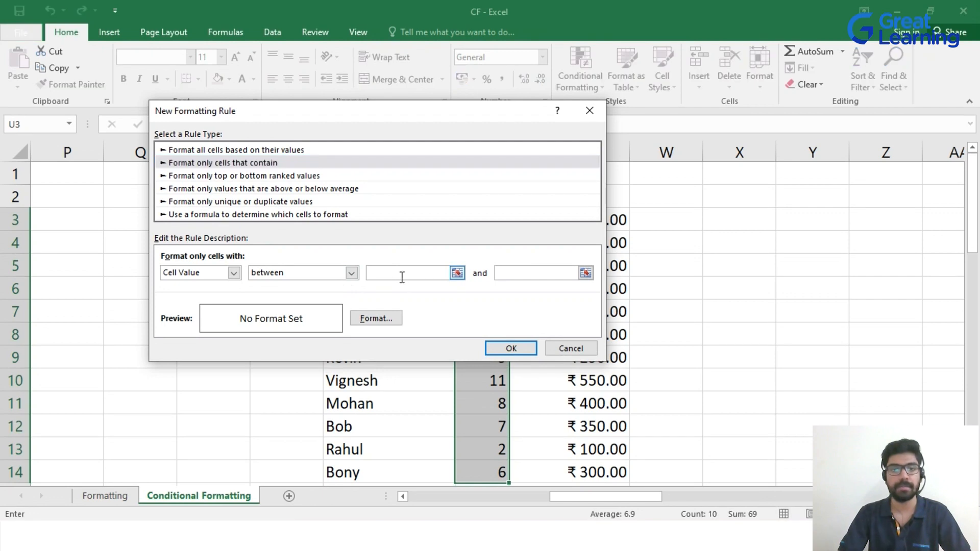
drag(476, 108, 400, 153)
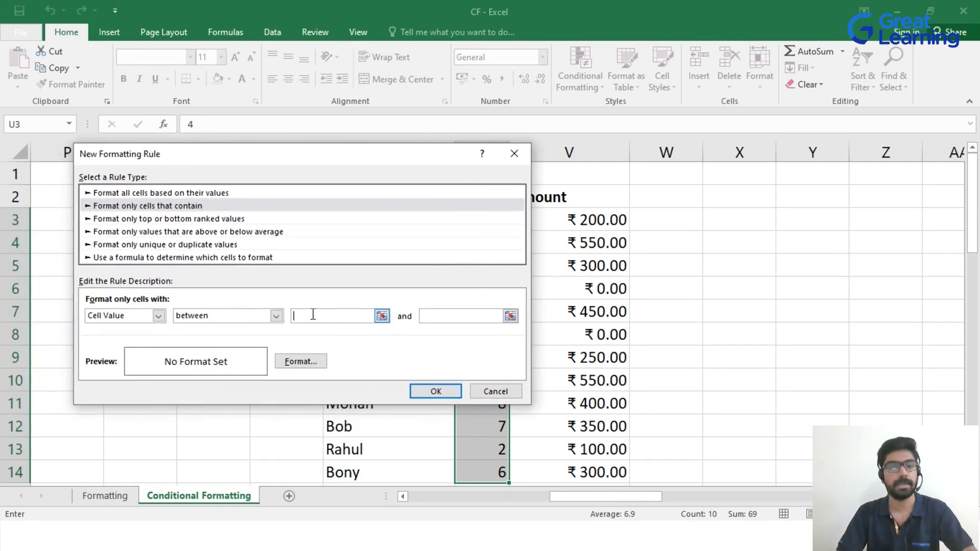
text(7)
click(453, 315)
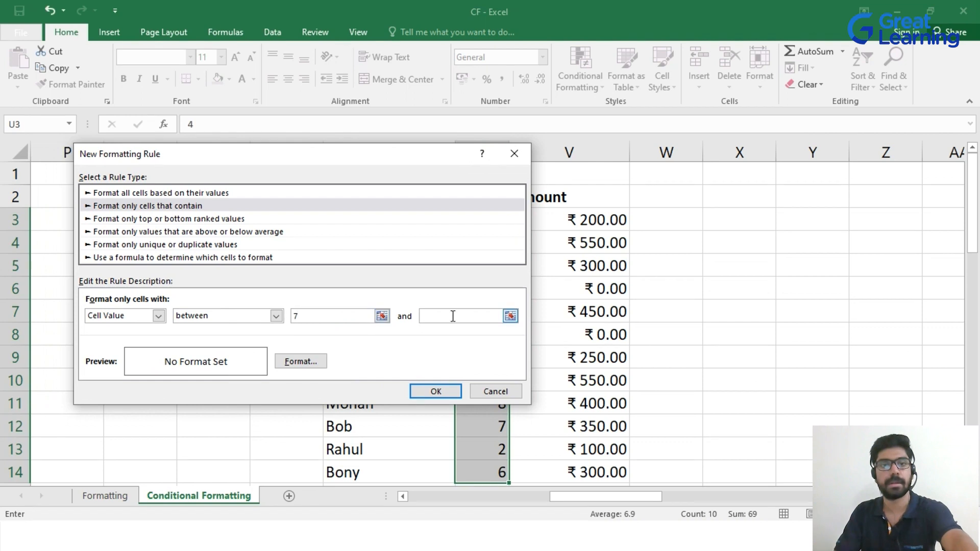
text(9)
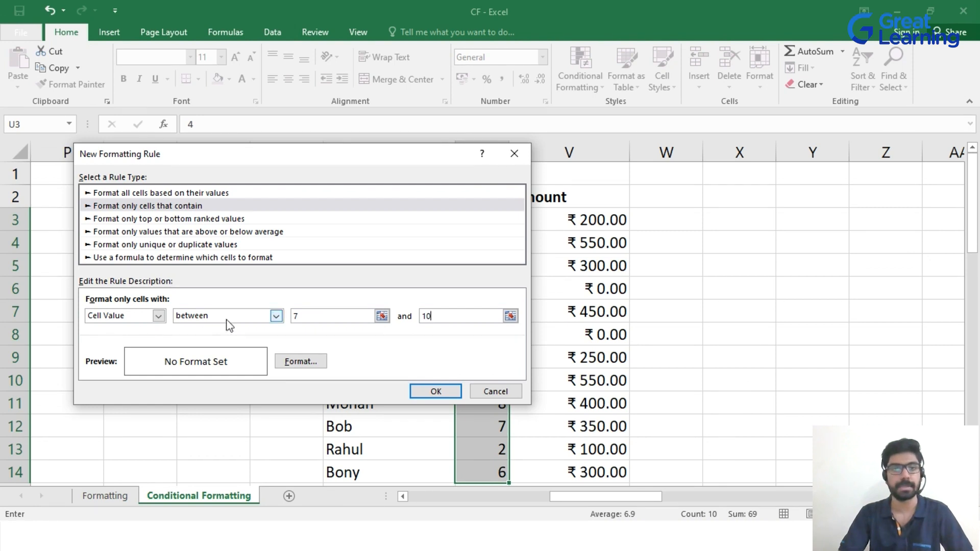
Format the between rule with an outline border and a light blue fill, and apply it to U3:U14
click(304, 363)
click(258, 78)
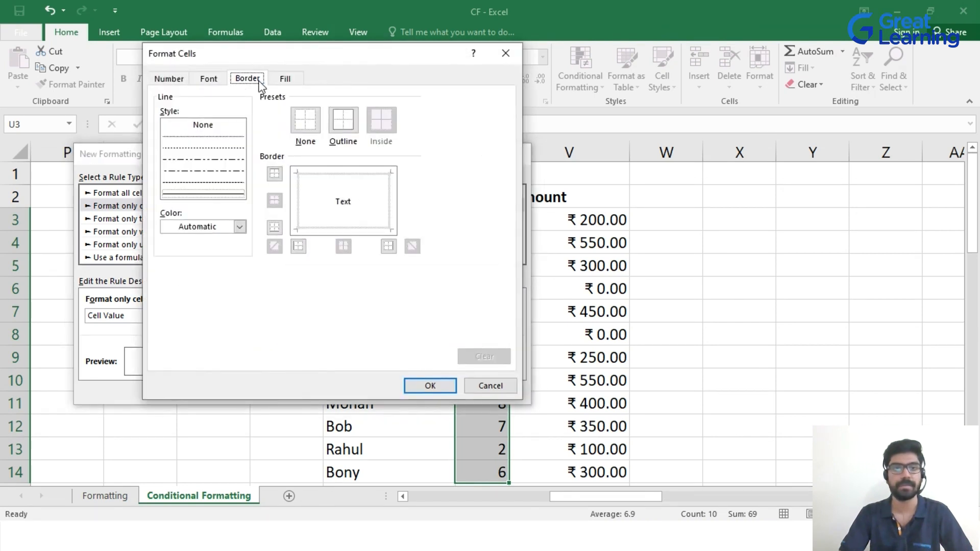
click(345, 123)
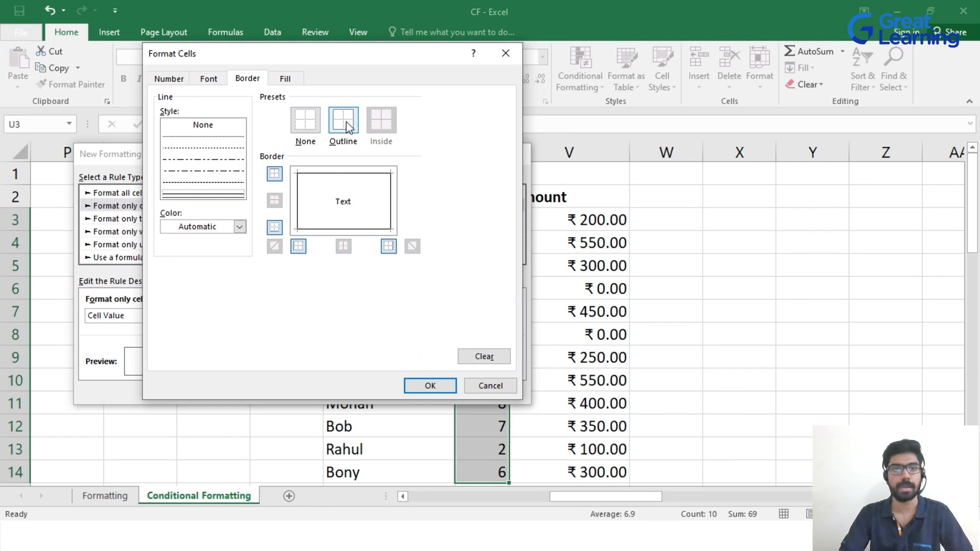
click(285, 79)
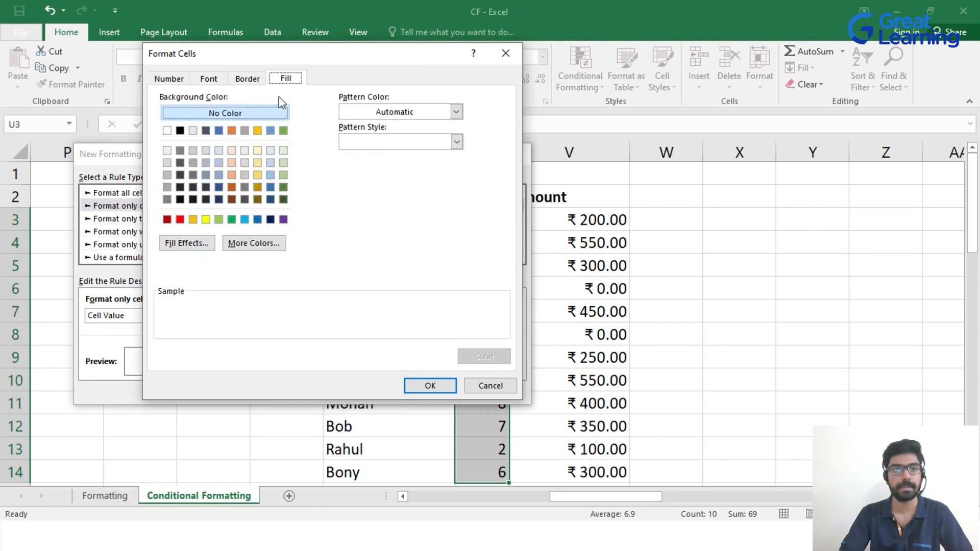
click(219, 174)
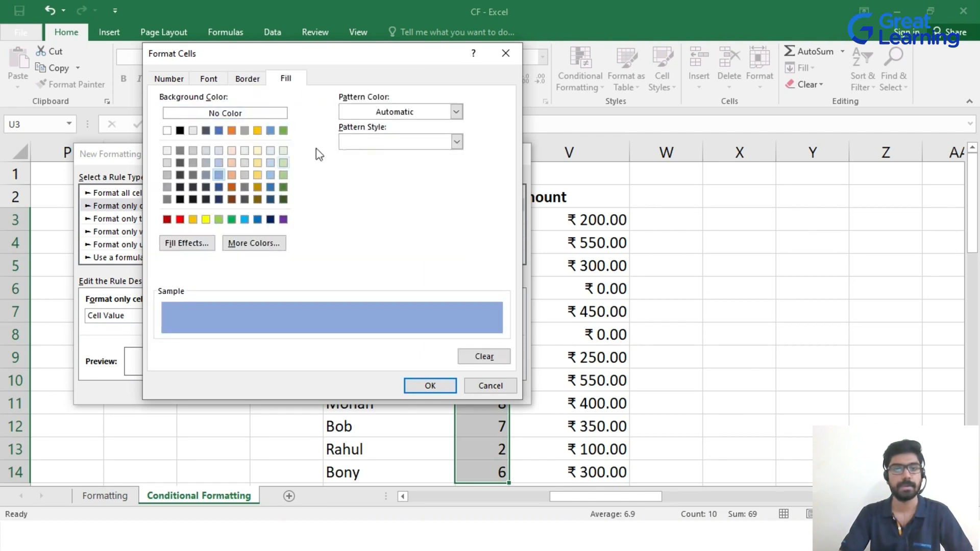
click(431, 385)
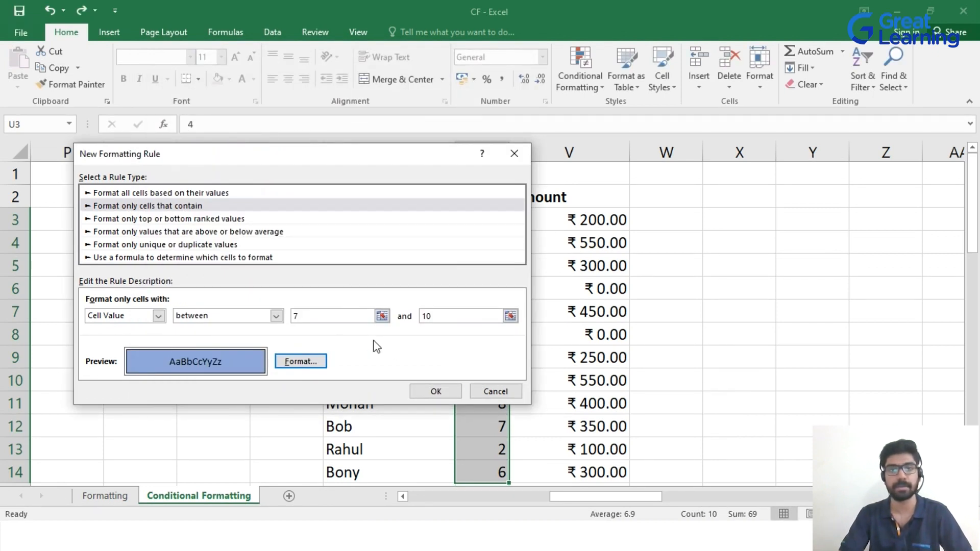
click(434, 390)
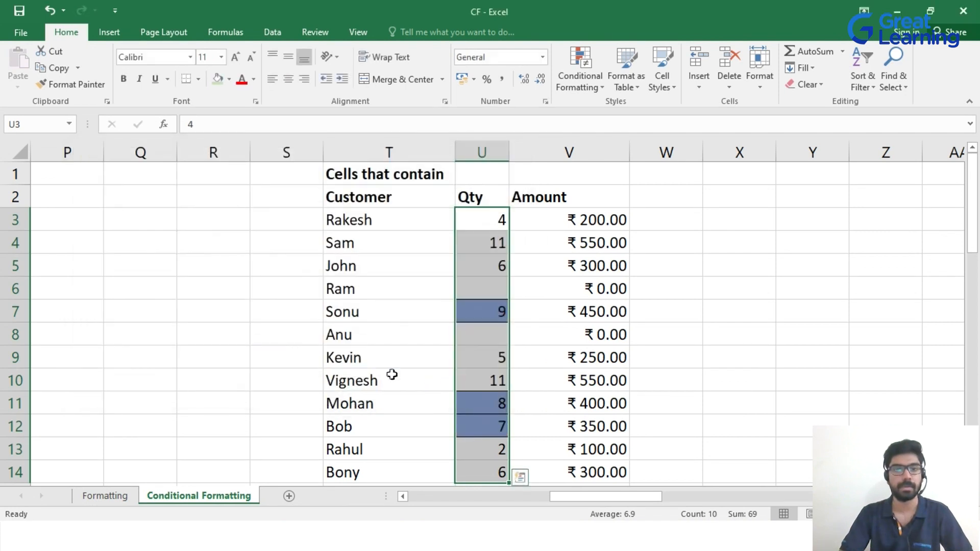
Look over the highlighted Qty values and undo the between 7 and 10 rule
click(795, 298)
scroll(816, 306, down, 1)
scroll(785, 317, up, 1)
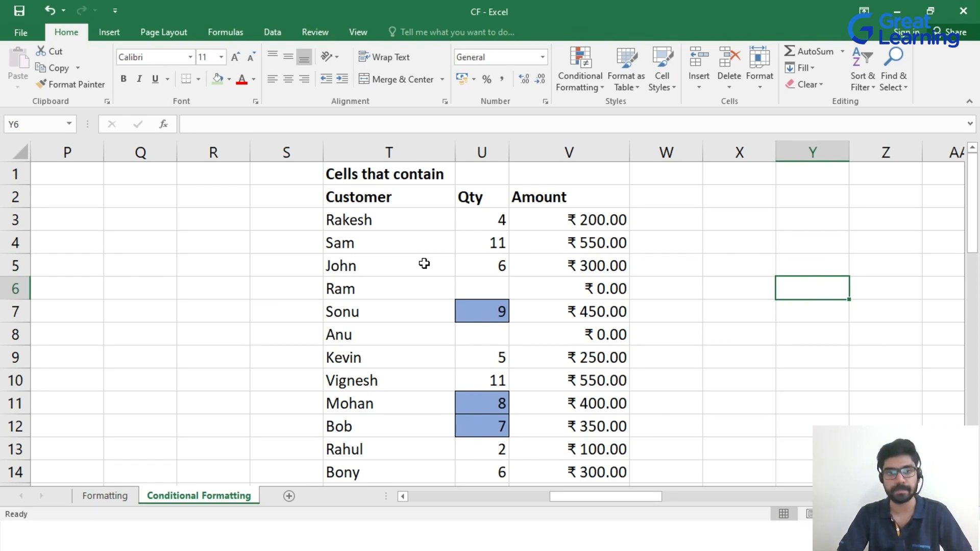
key(ctrl+z)
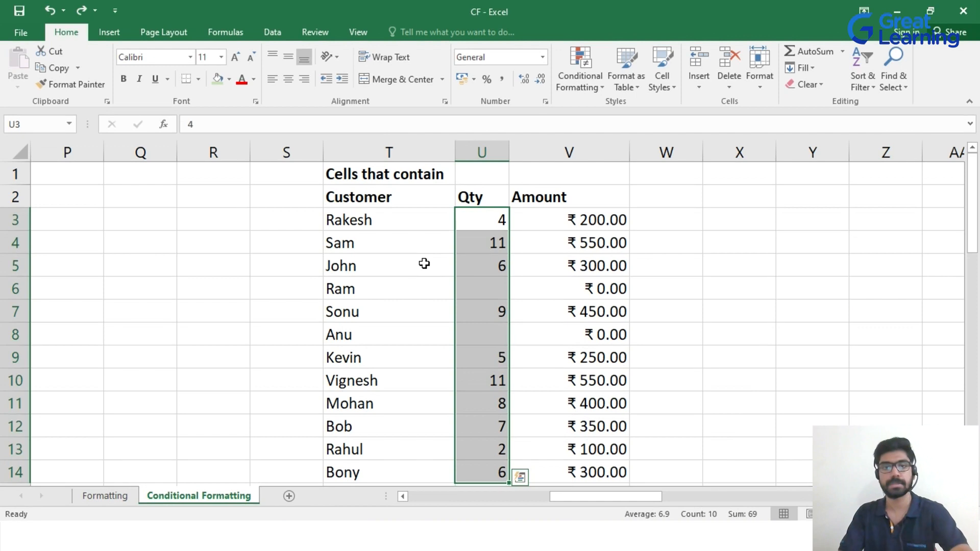
click(707, 272)
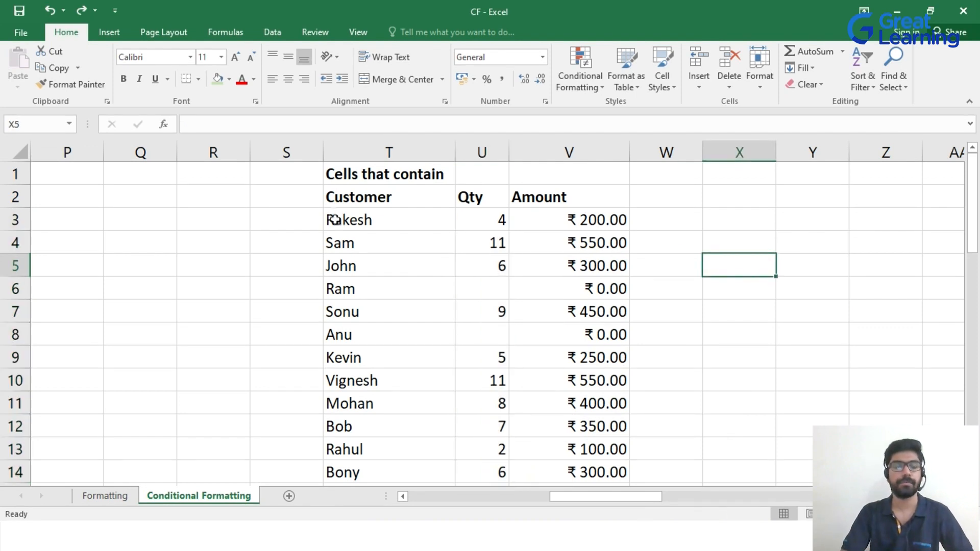
Start a cells-that-contain rule on the customer names in T3:T14 for specific text containing "ra"
click(346, 200)
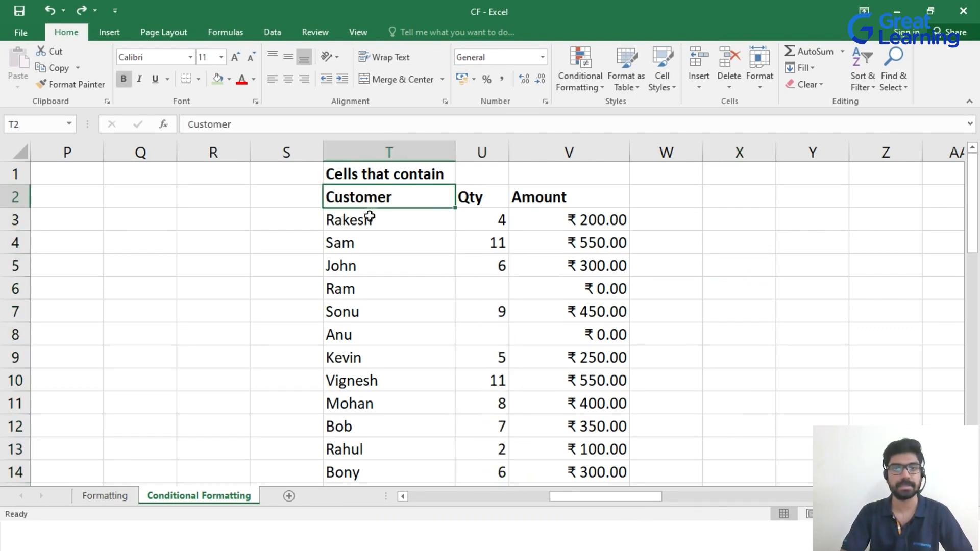
drag(367, 221, 372, 467)
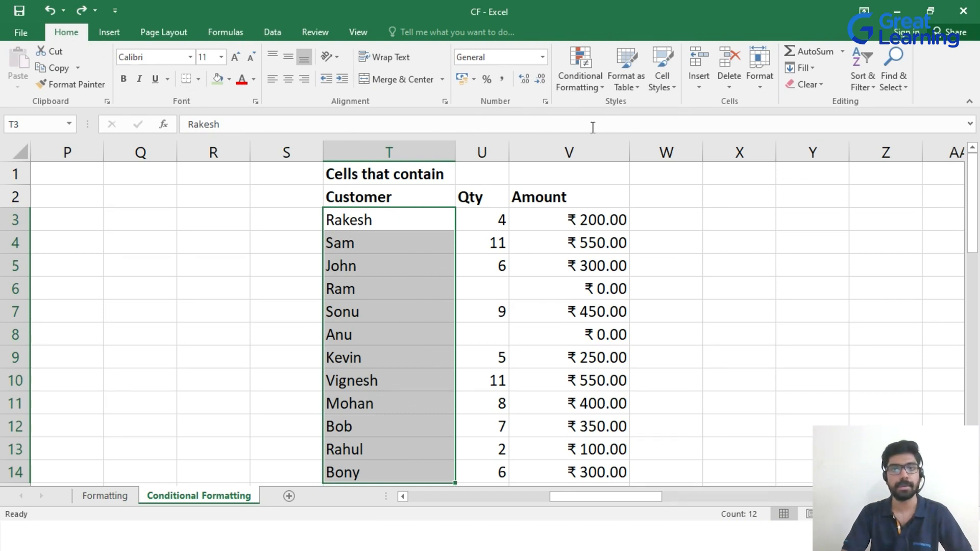
click(595, 93)
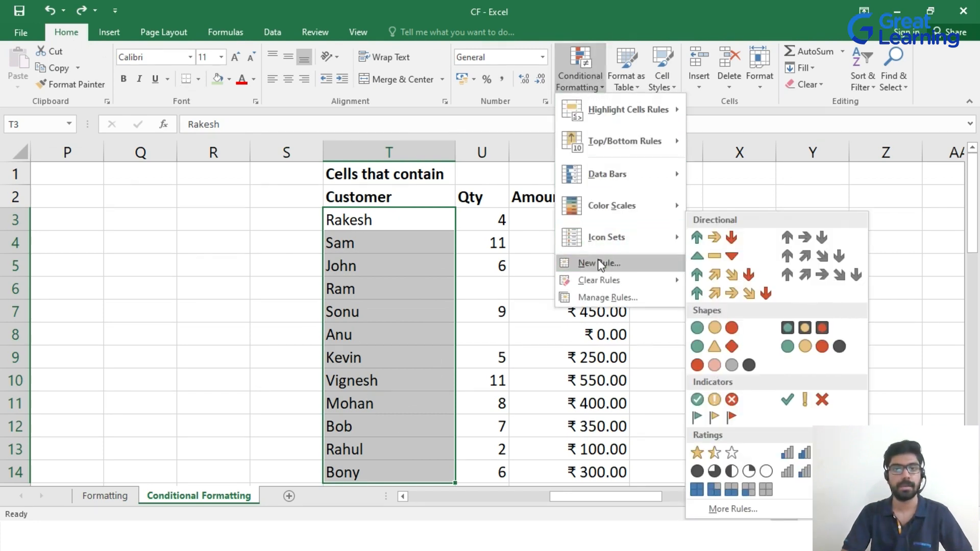
click(598, 262)
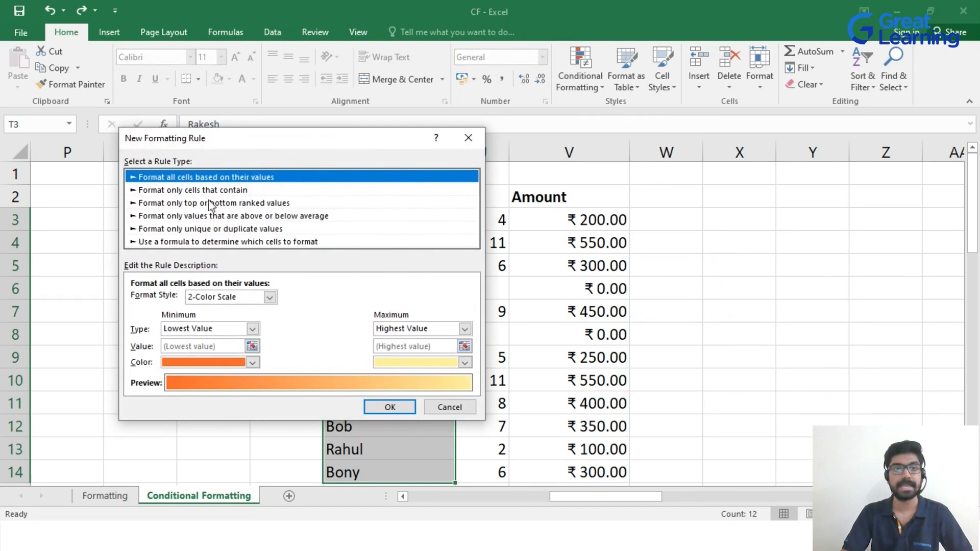
click(224, 189)
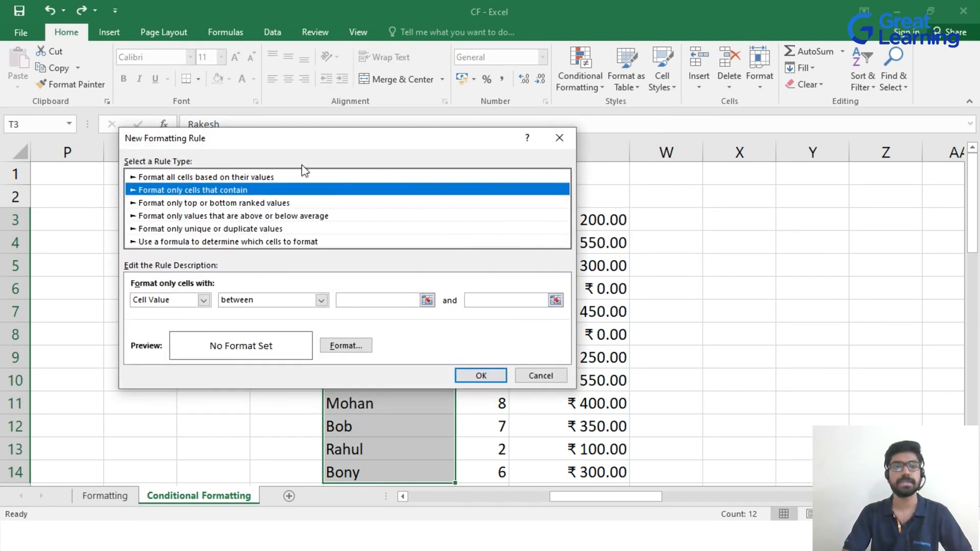
drag(317, 135, 449, 116)
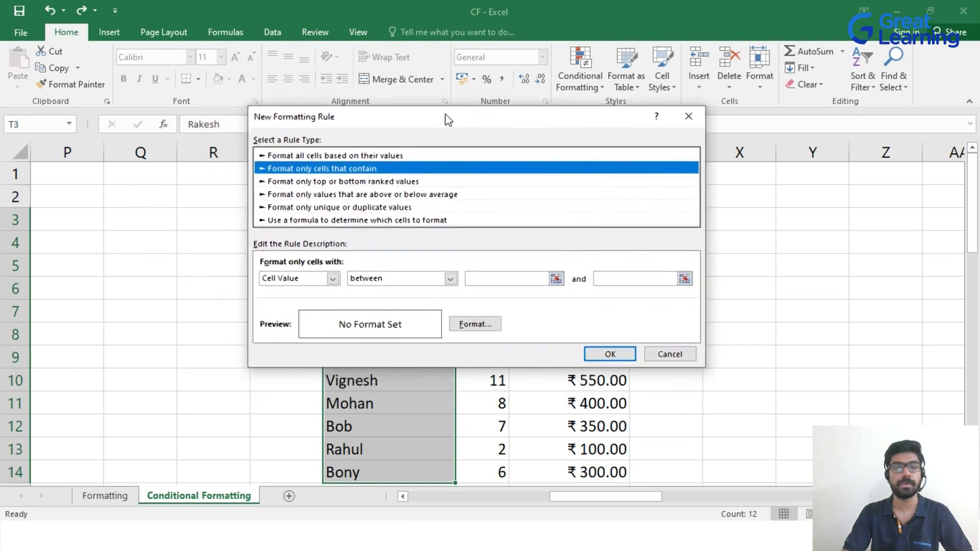
click(336, 276)
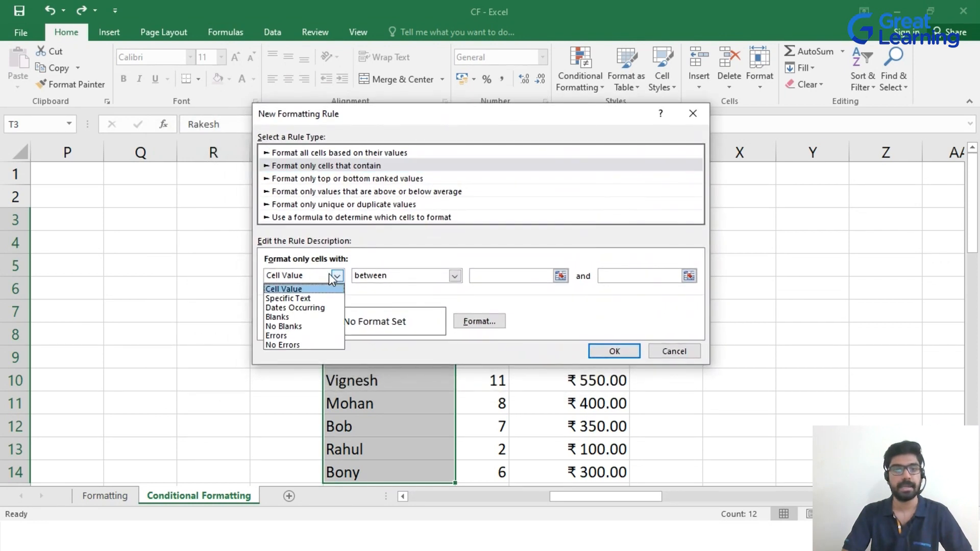
click(317, 298)
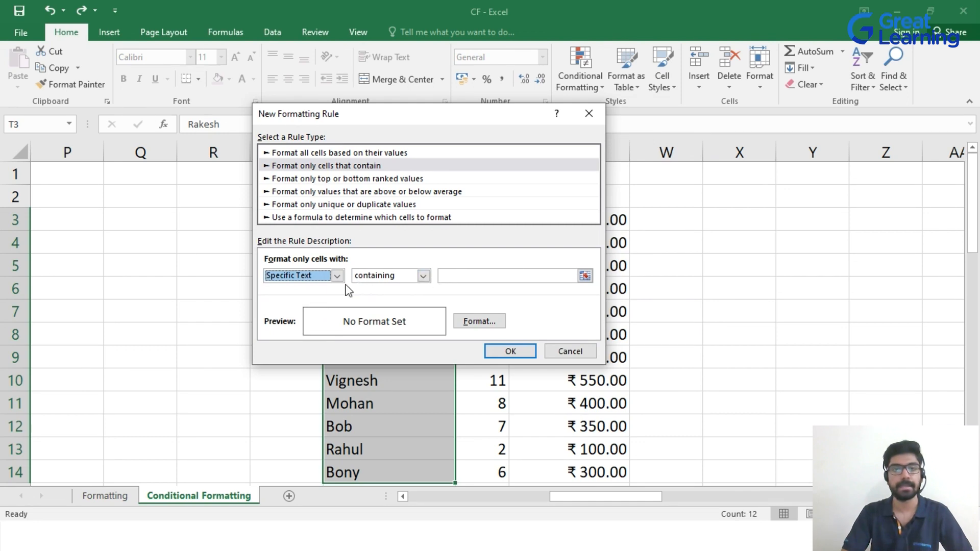
click(445, 275)
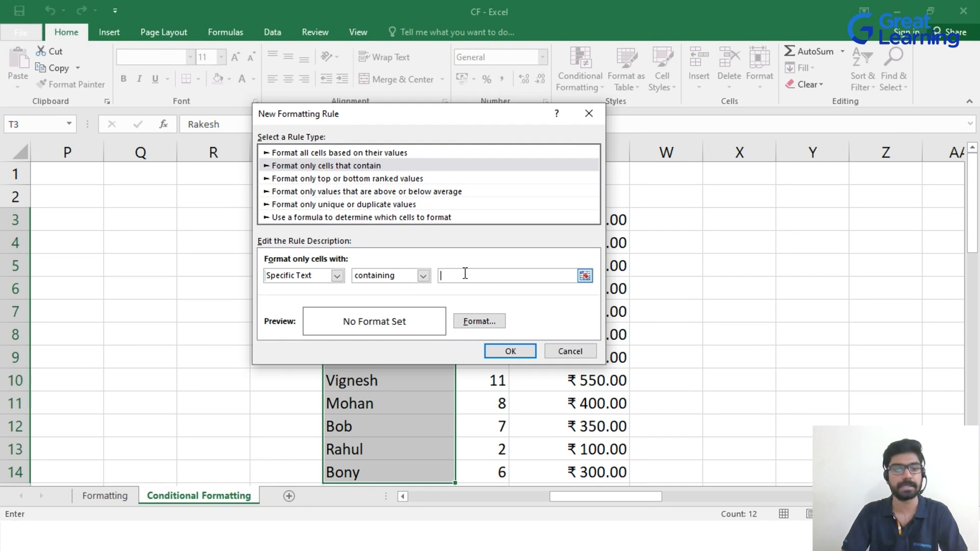
text(ra)
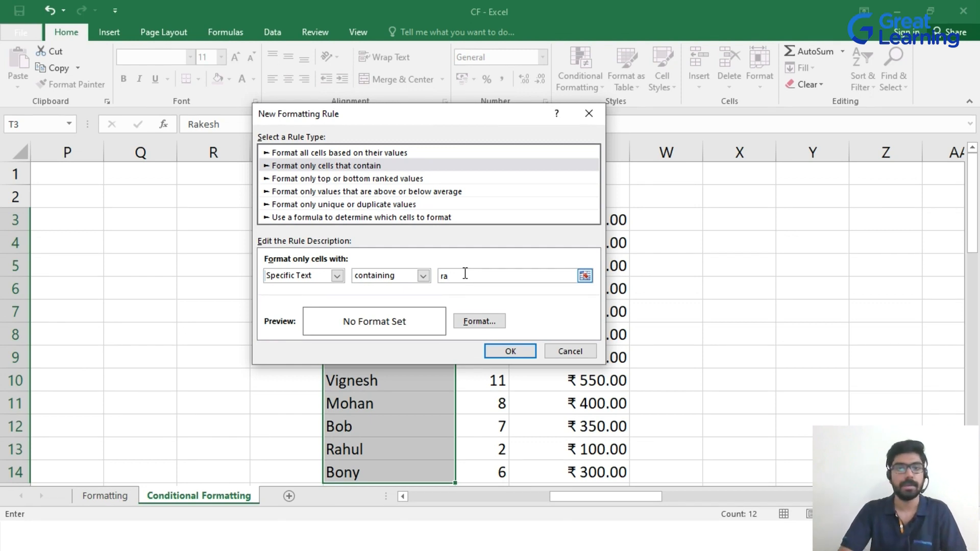
Format the "ra" text rule with bold font and a bright blue fill, and apply it to the customer names
click(478, 322)
click(479, 322)
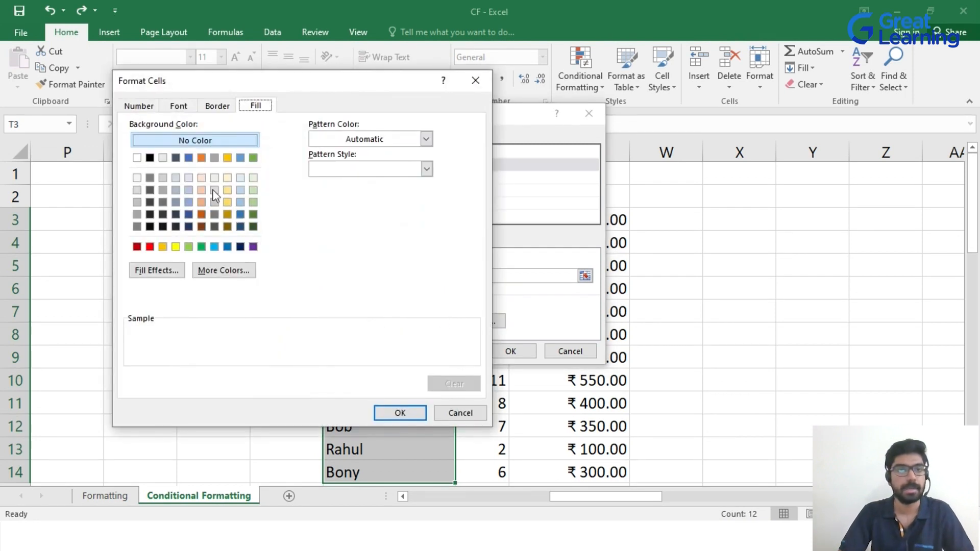
click(177, 108)
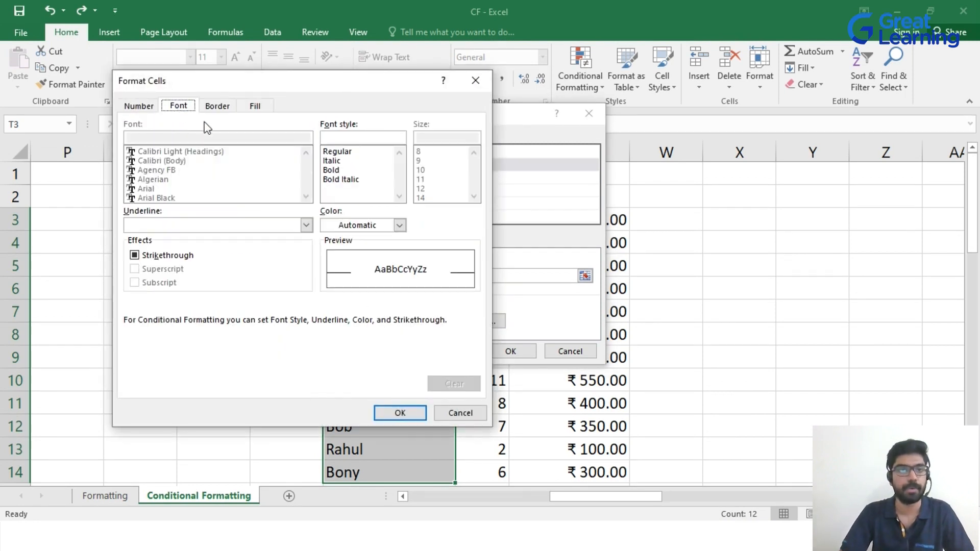
click(339, 169)
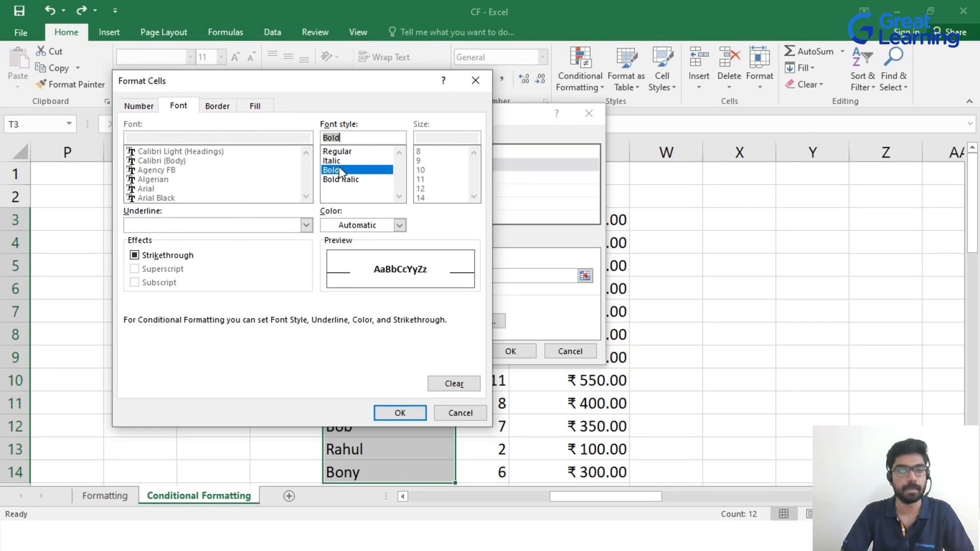
click(255, 108)
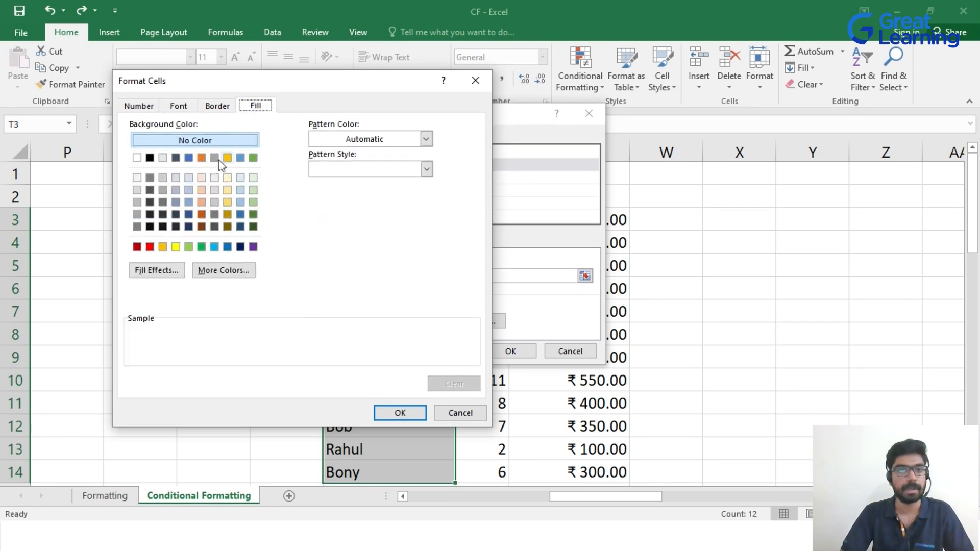
click(214, 247)
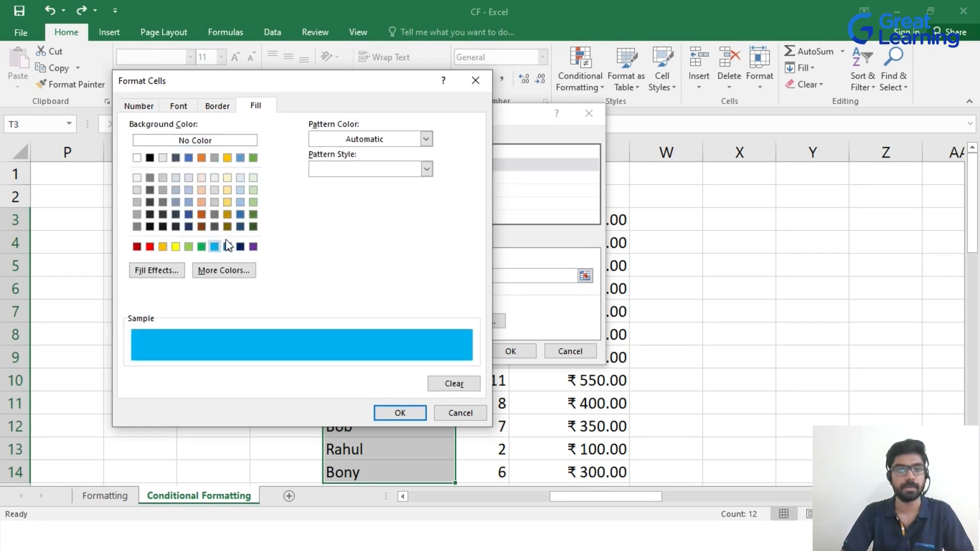
click(400, 413)
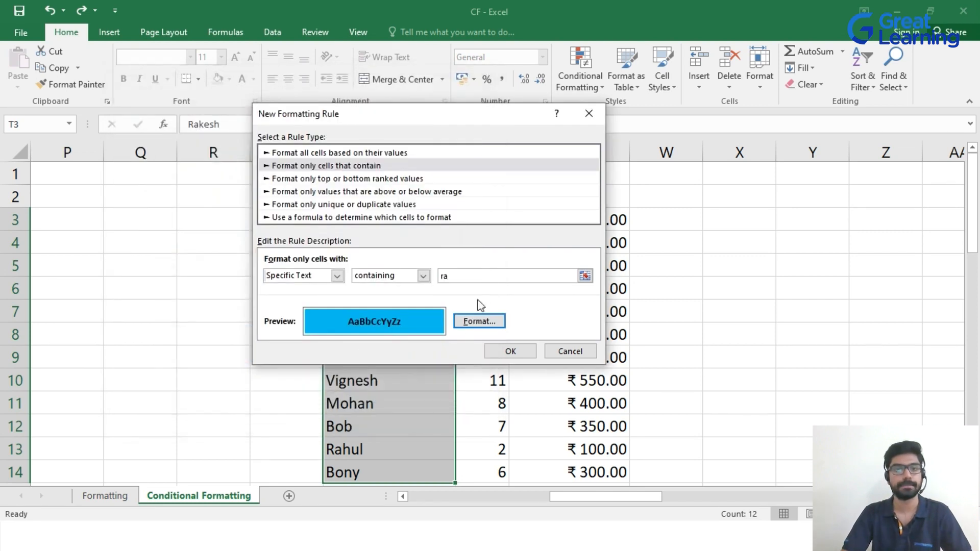
click(510, 351)
click(861, 286)
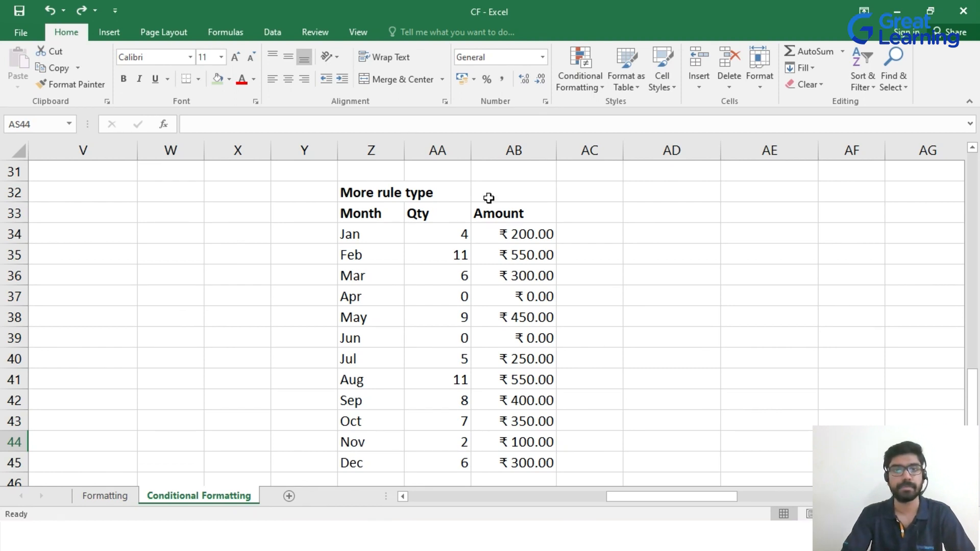
Start a top or bottom ranked values rule on the Qty cells AA34:AA45 for the top 3 items, not percent
drag(455, 231, 451, 455)
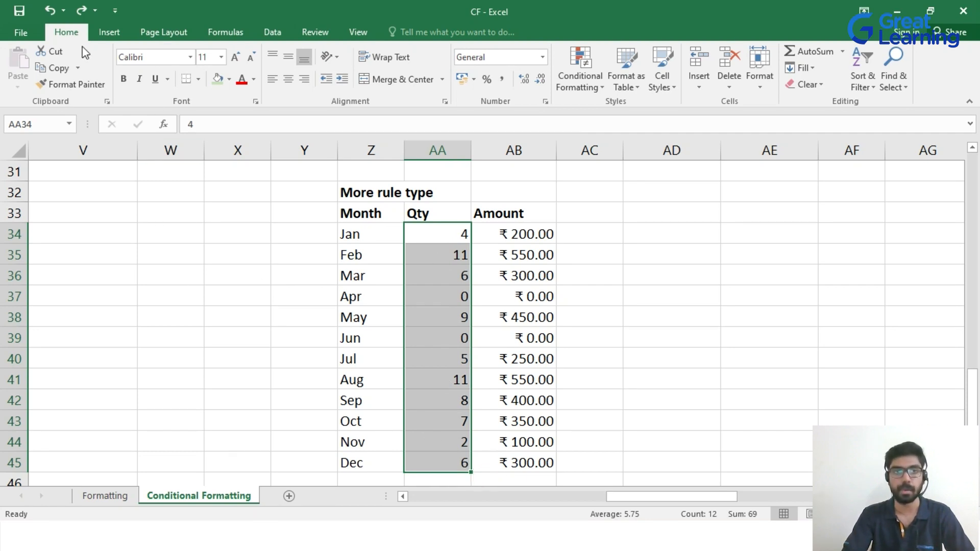
click(600, 87)
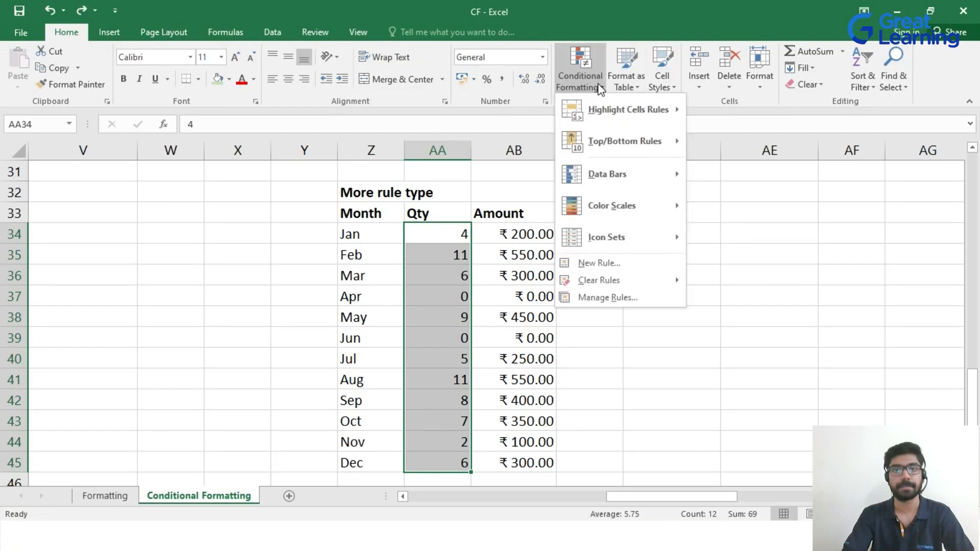
mouse_move(610, 145)
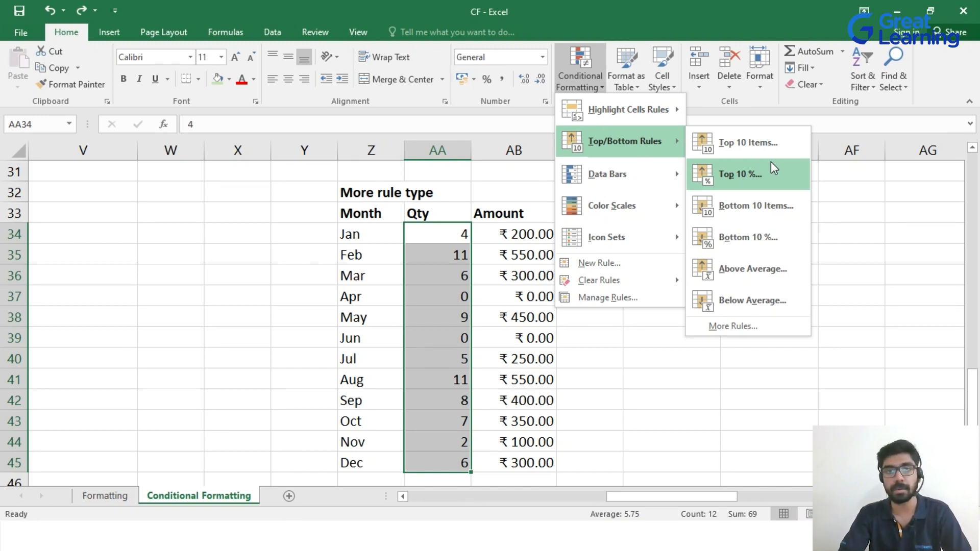
click(745, 328)
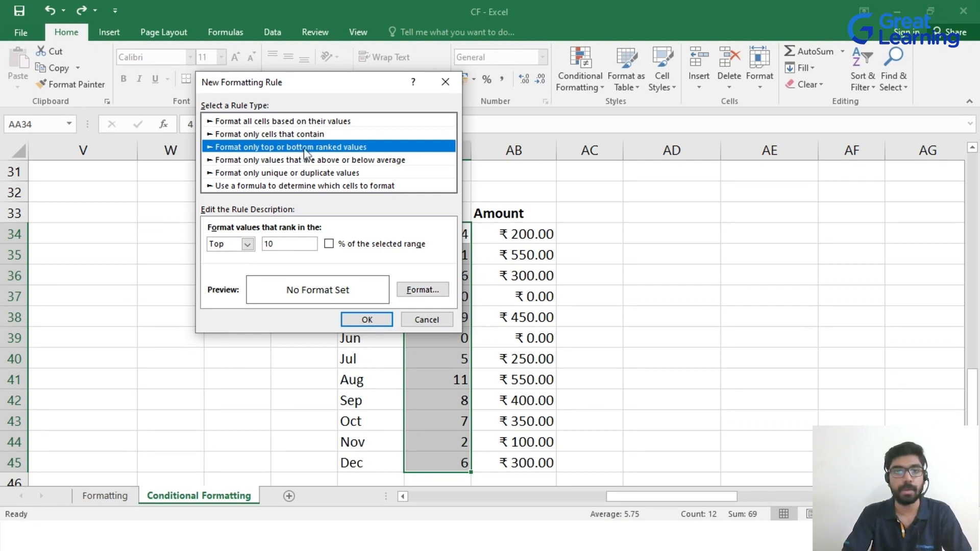
click(247, 244)
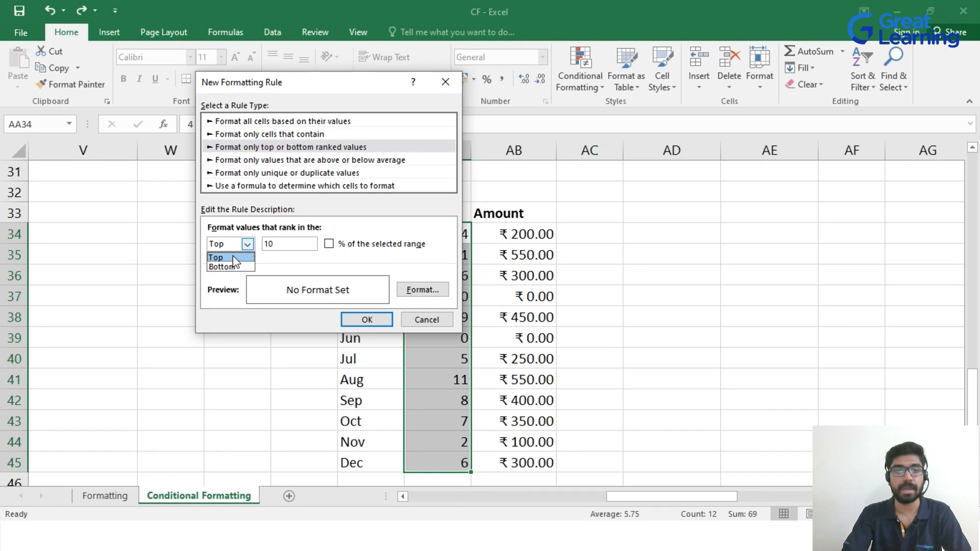
click(233, 257)
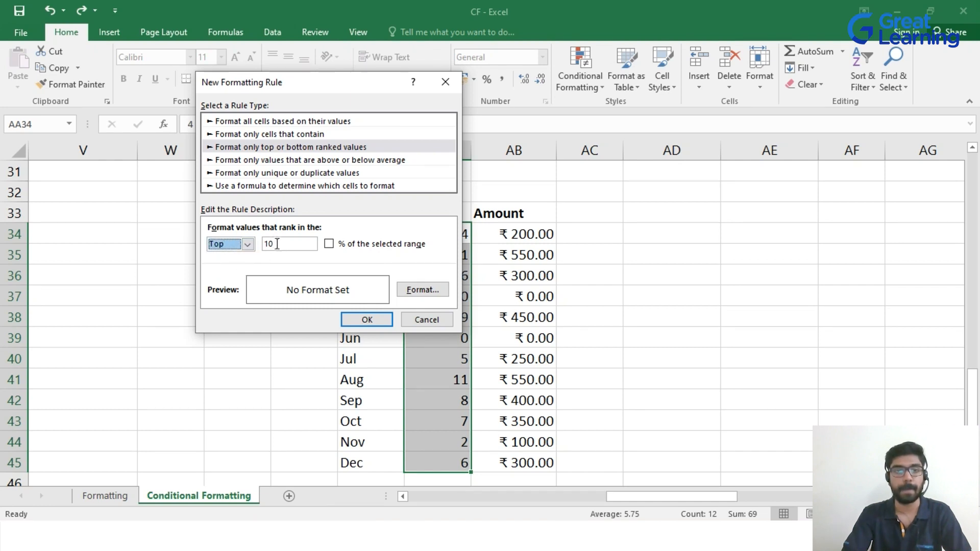
drag(277, 244, 263, 245)
text(3)
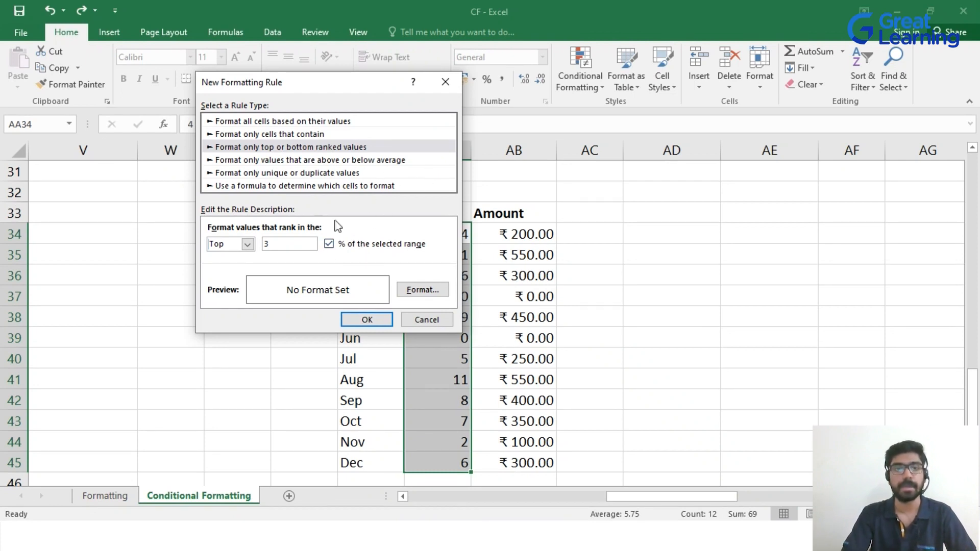
click(329, 244)
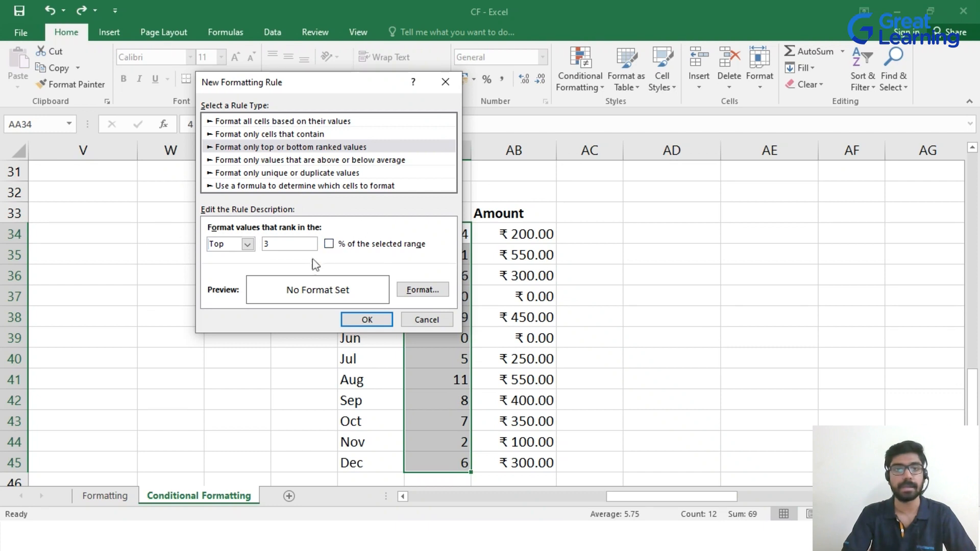
Format the top 3 rule with bold font and a light blue fill, and apply it to the Qty values in AA34:AA45
click(415, 298)
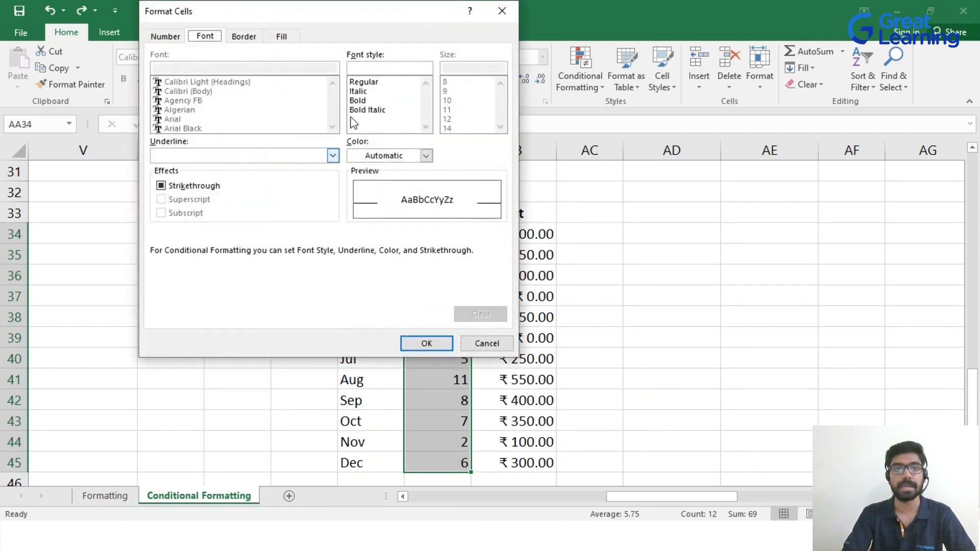
click(361, 101)
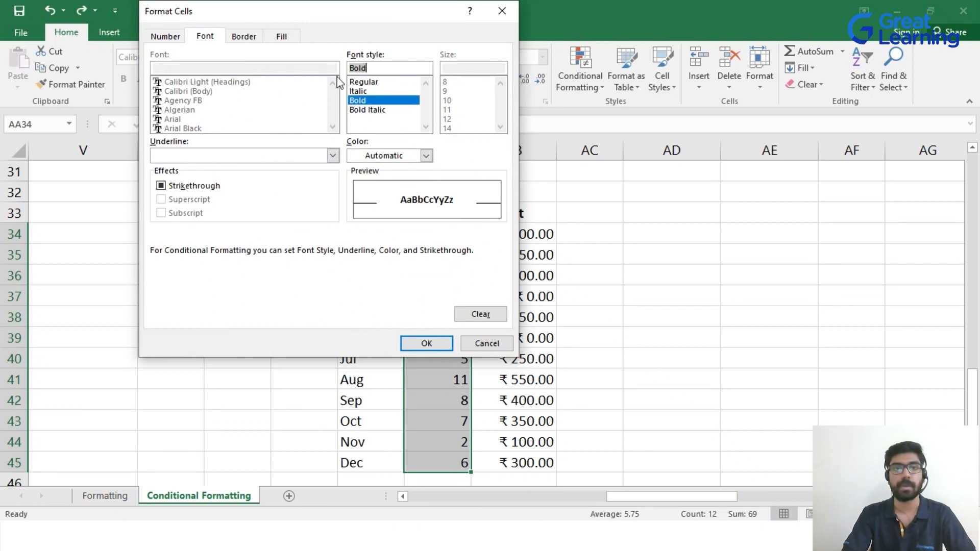
click(281, 37)
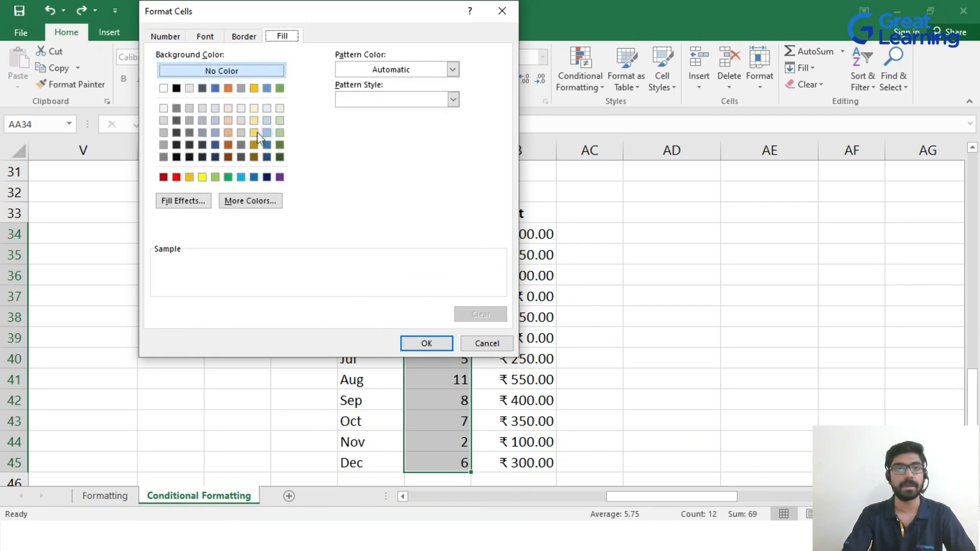
click(215, 120)
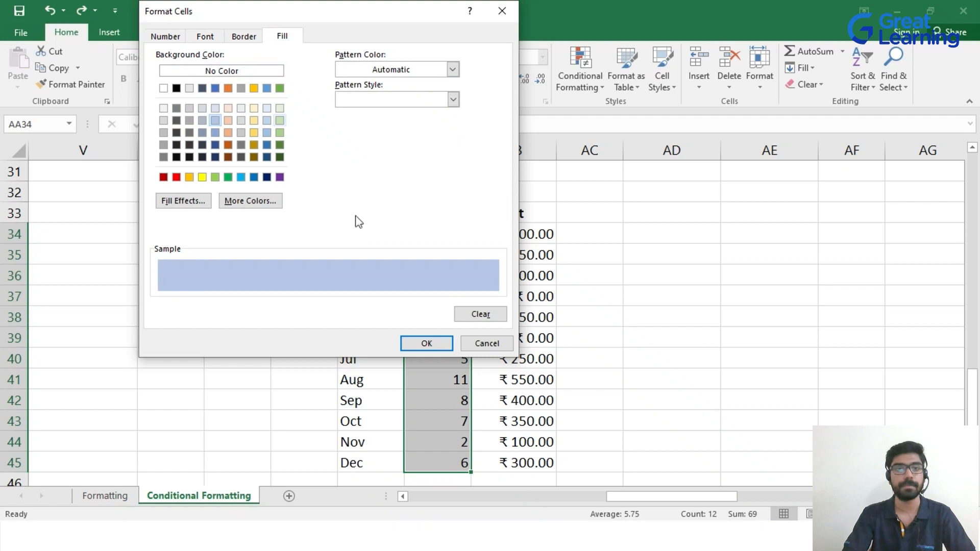
click(424, 343)
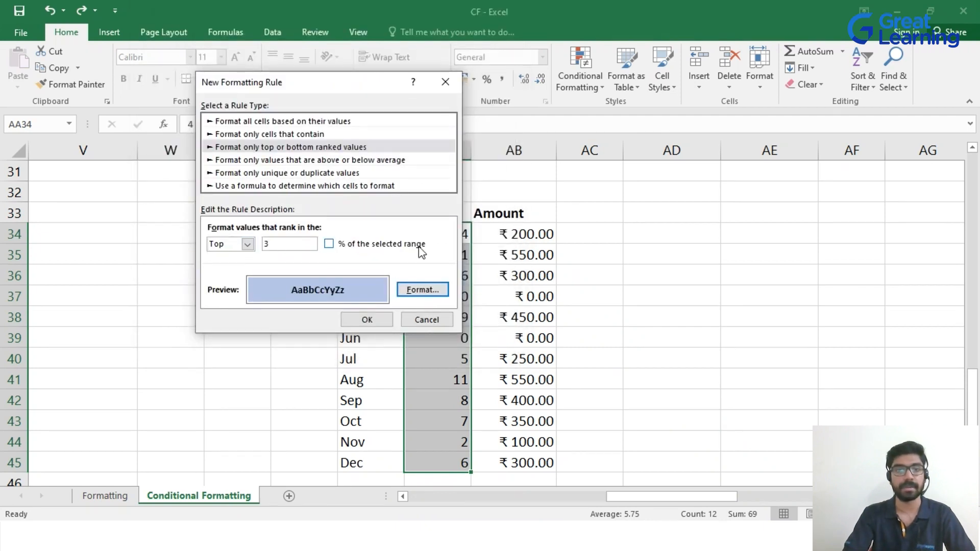
click(372, 320)
click(811, 317)
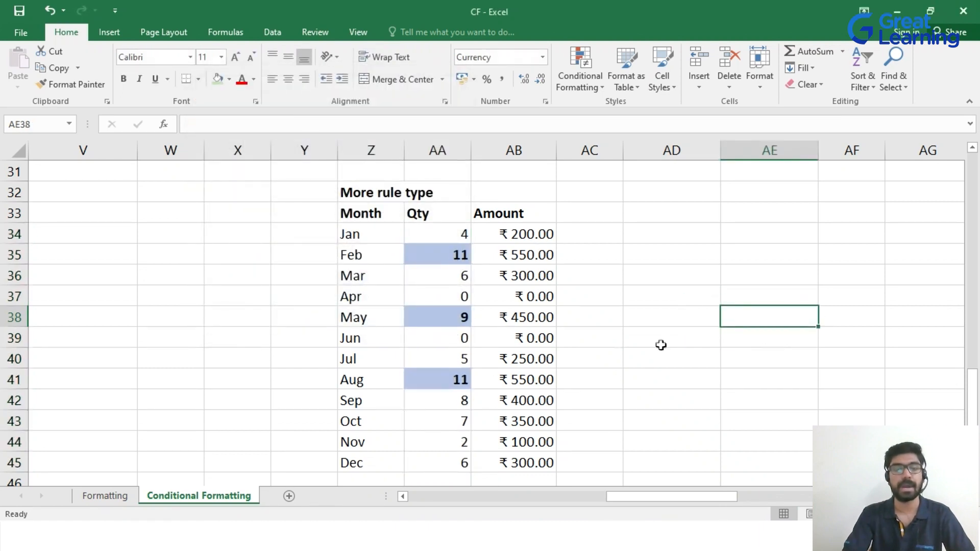
drag(454, 232, 444, 466)
click(844, 333)
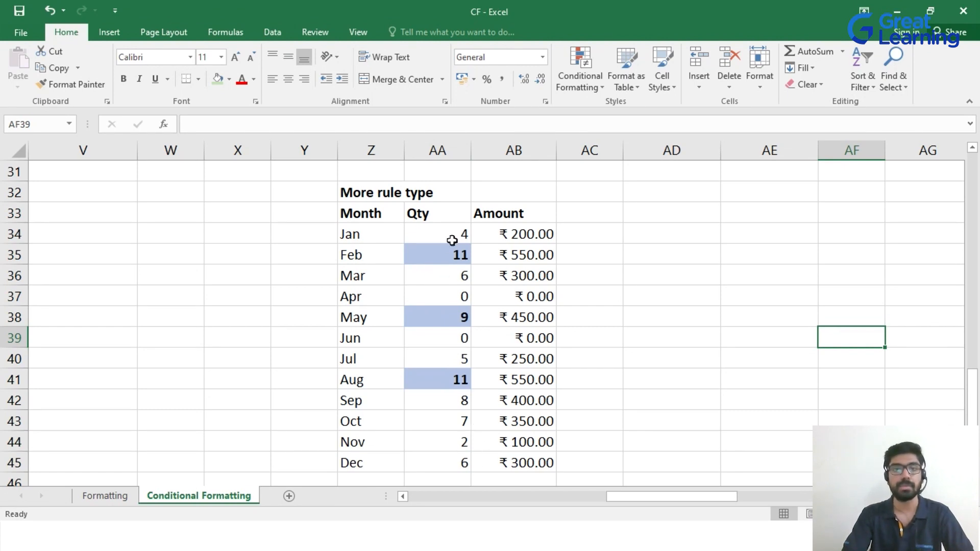
drag(454, 235, 447, 463)
click(747, 393)
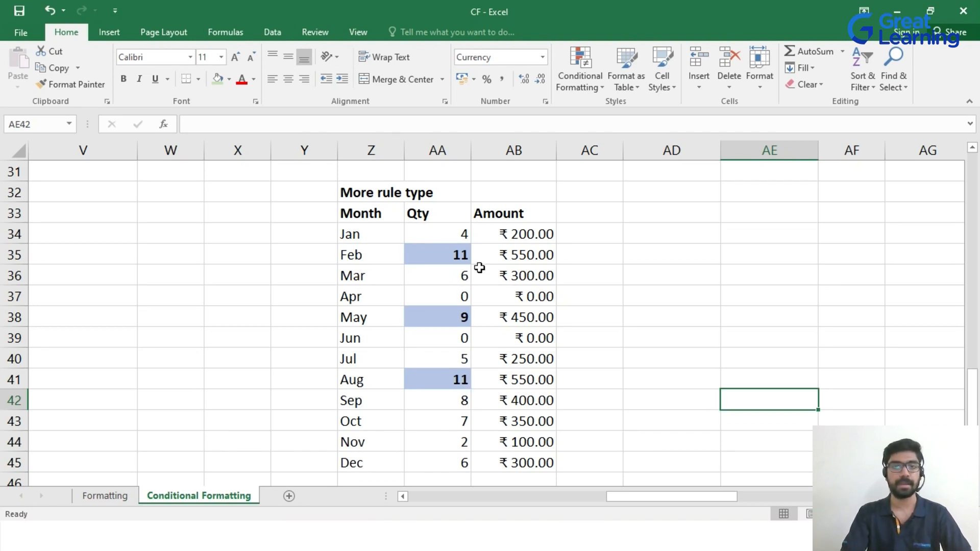
drag(452, 235, 429, 467)
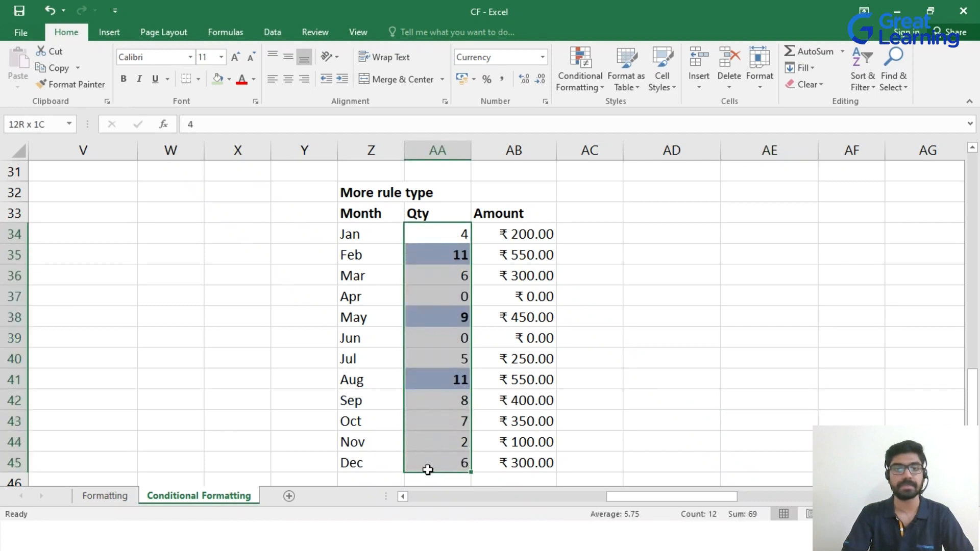
click(580, 71)
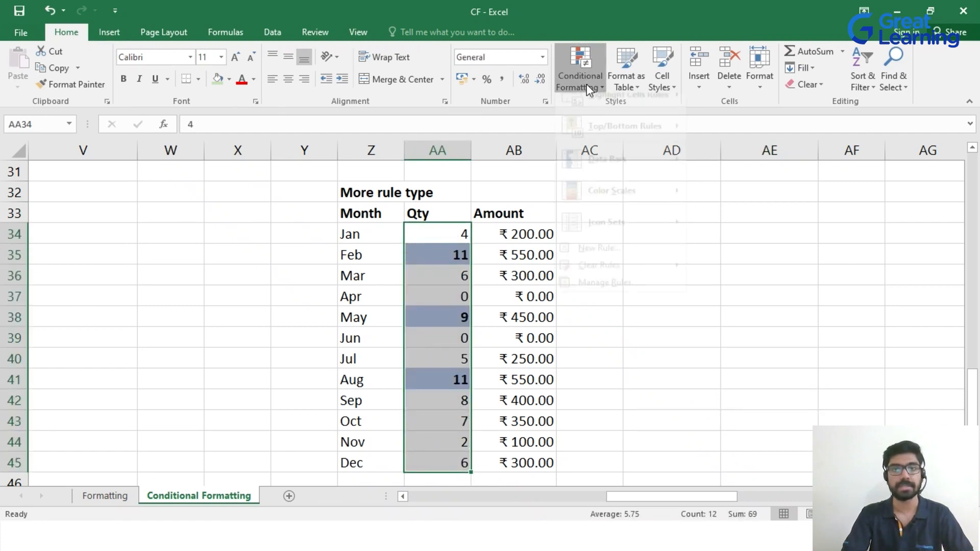
mouse_move(645, 168)
mouse_move(660, 142)
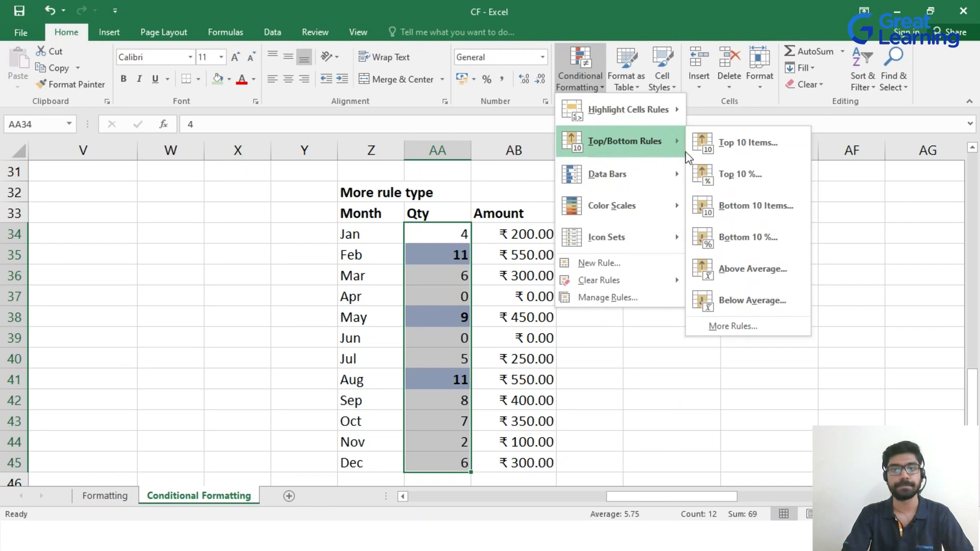
click(714, 327)
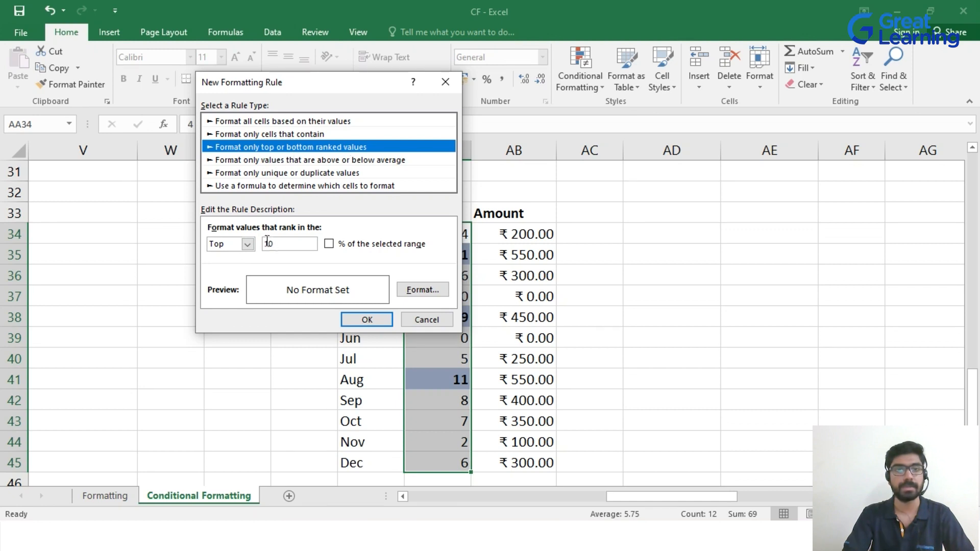
click(247, 244)
click(240, 263)
click(268, 243)
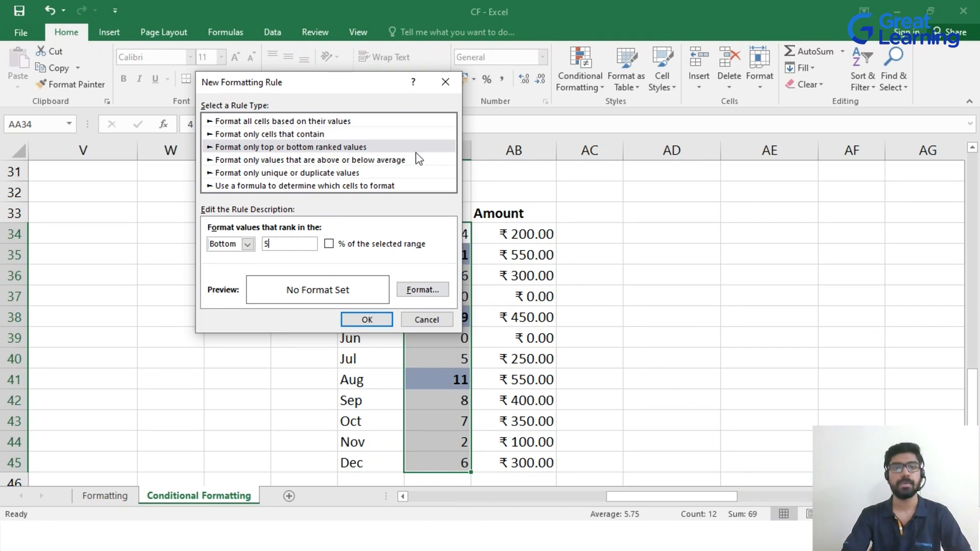
click(426, 318)
click(747, 233)
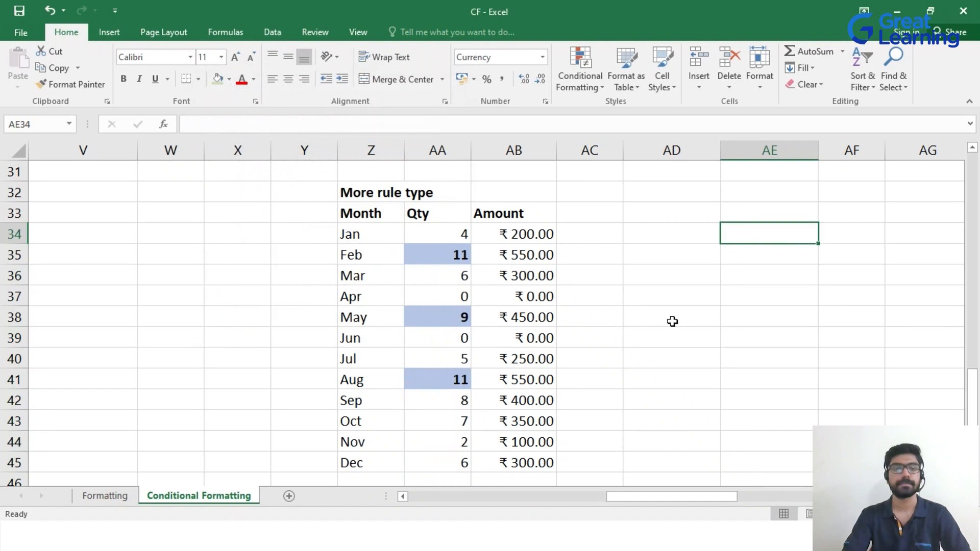
Undo the top 3 formatting rule on the Qty values
key(ctrl+z)
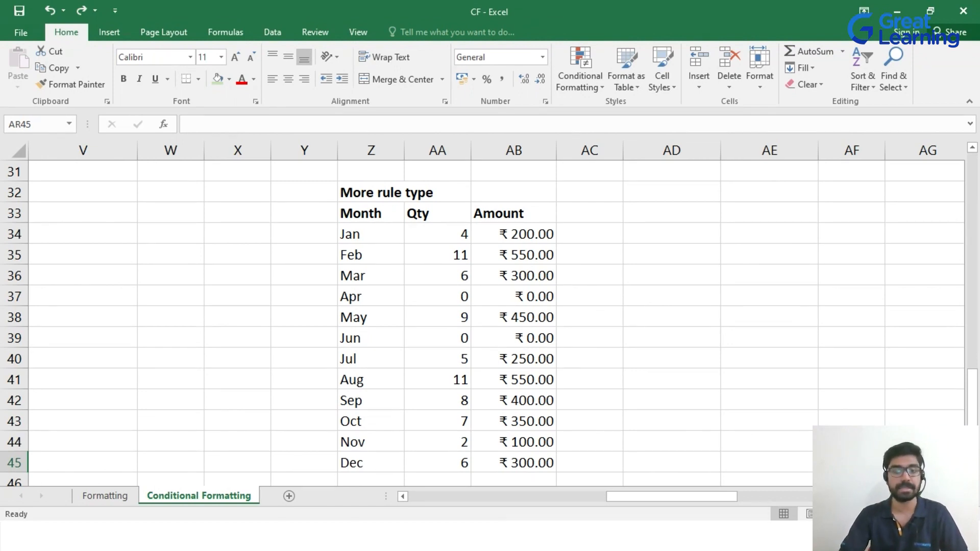
Start a unique or duplicate values rule on the Amount cells AB34:AB45 that formats all unique values
drag(509, 234, 530, 466)
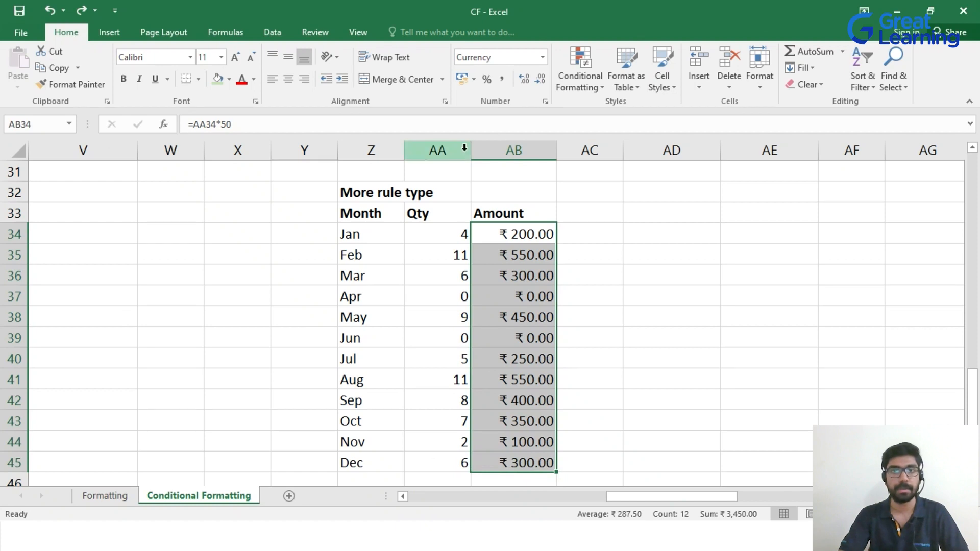
click(589, 86)
mouse_move(658, 148)
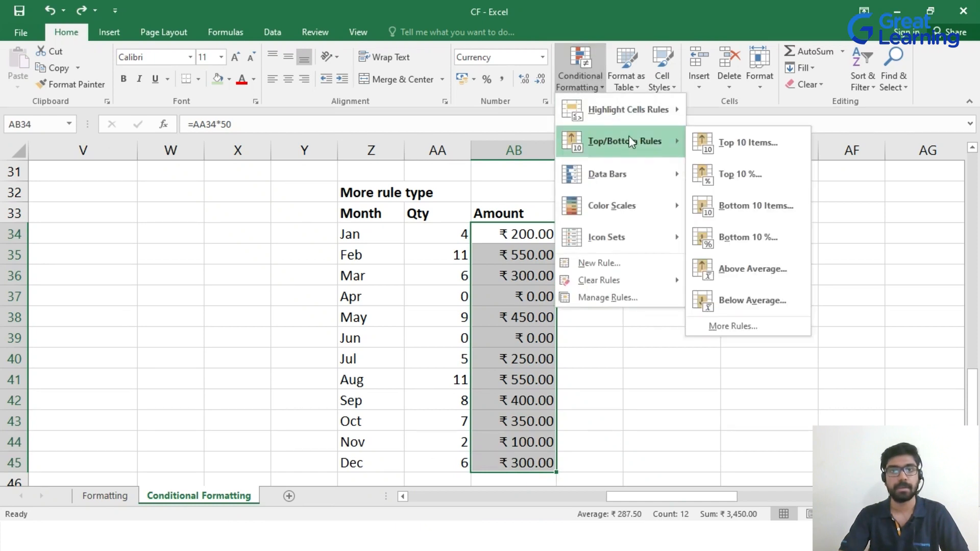
click(737, 323)
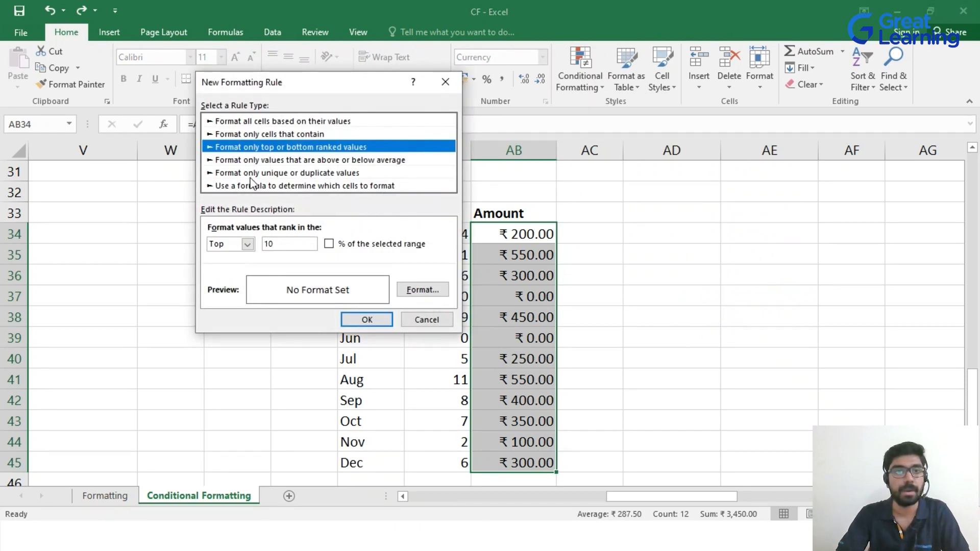
click(314, 173)
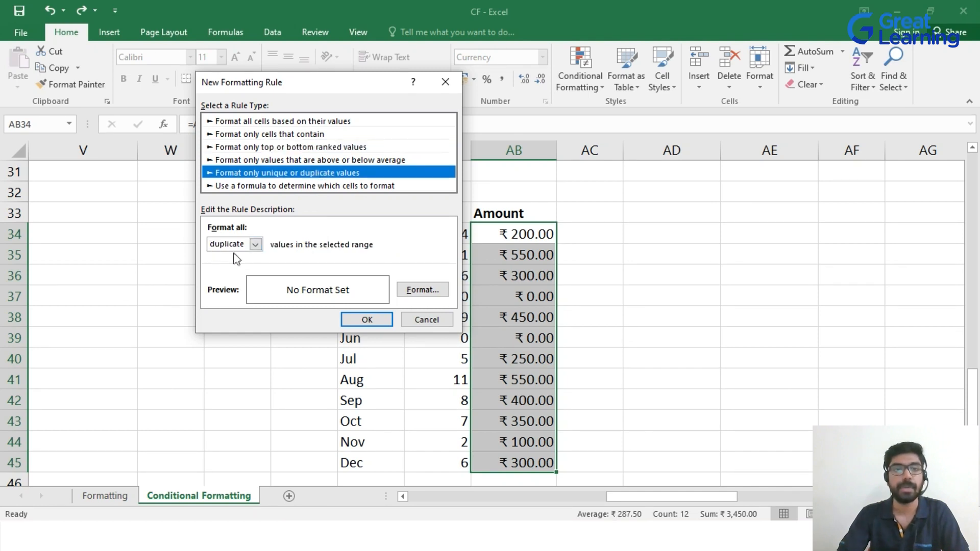
click(260, 246)
click(255, 267)
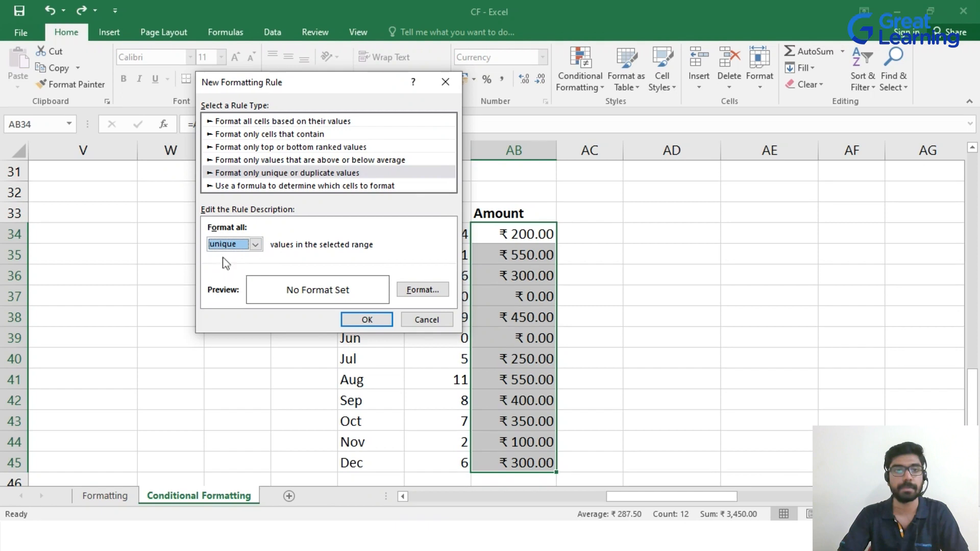
Format the unique values rule with italic font, an outline border and a gold fill, and apply it to the Amount cells
click(419, 289)
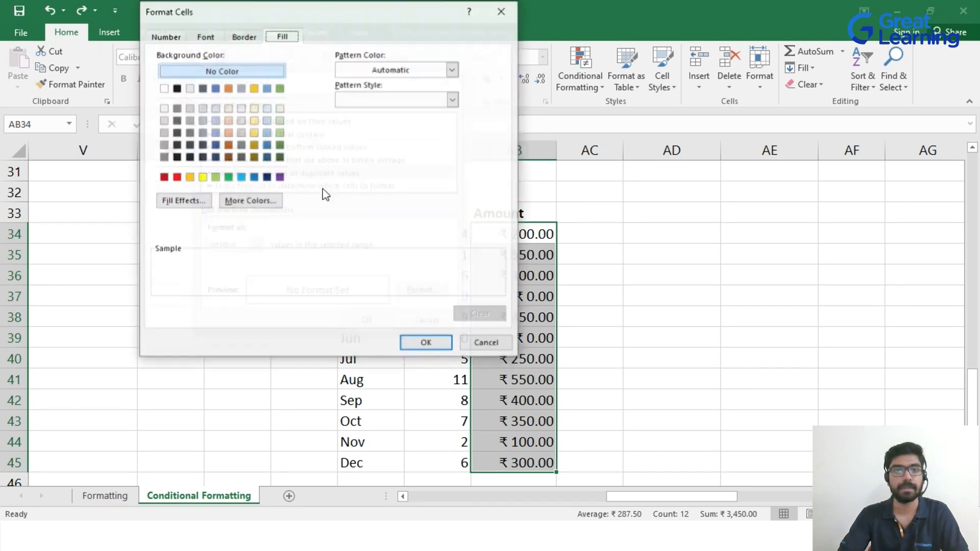
click(254, 132)
click(244, 36)
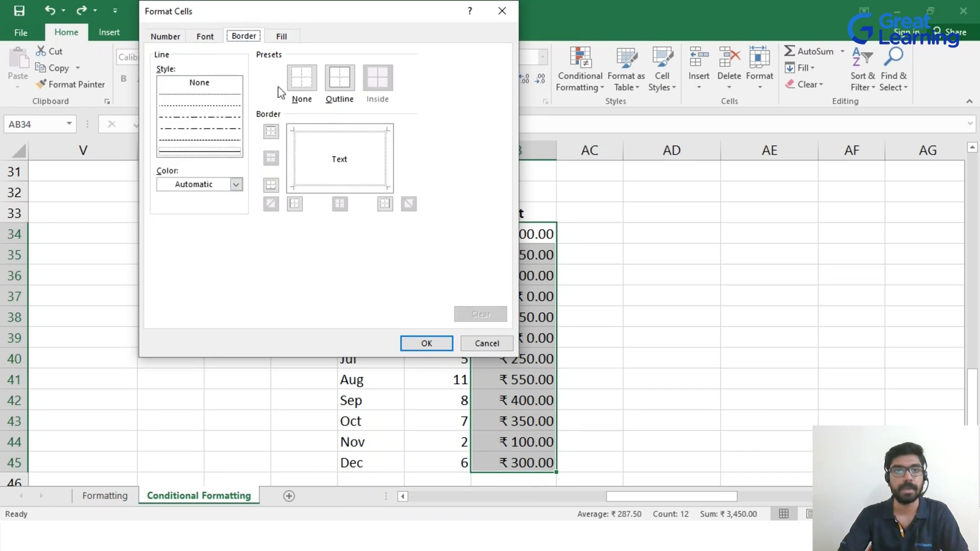
click(341, 91)
click(207, 37)
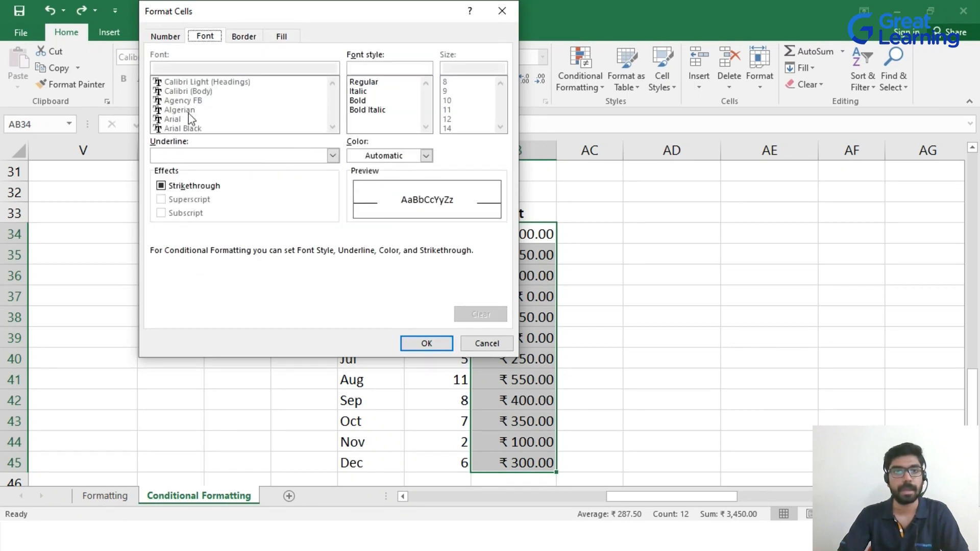
click(361, 91)
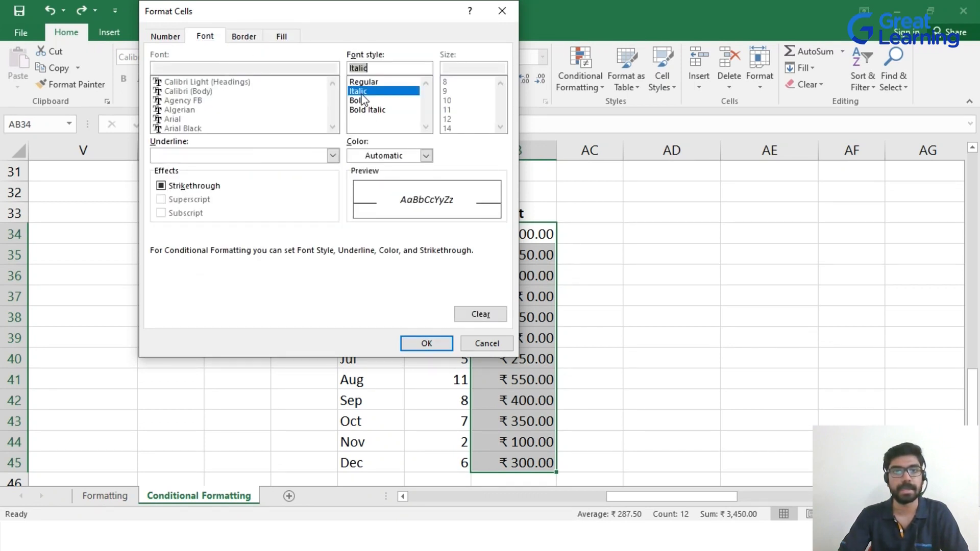
click(421, 341)
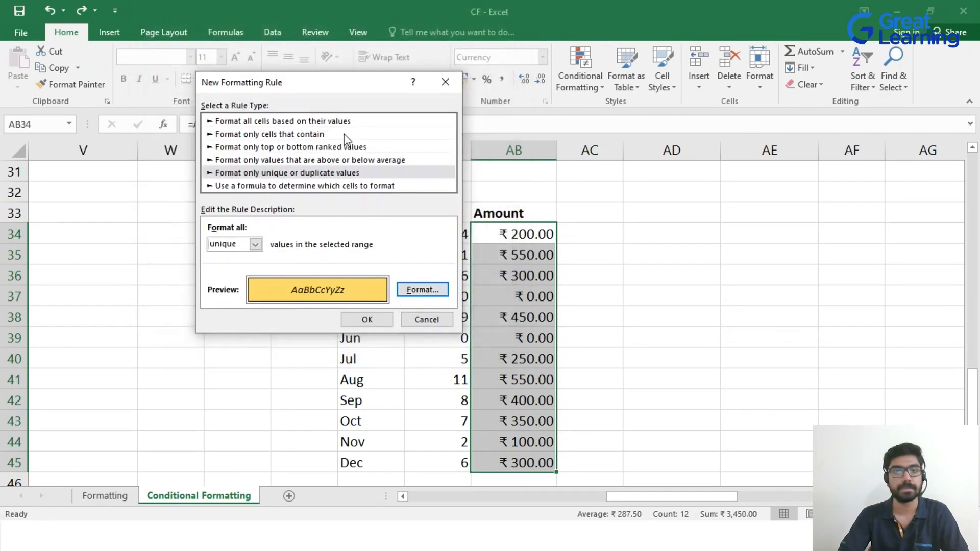
click(378, 318)
click(748, 302)
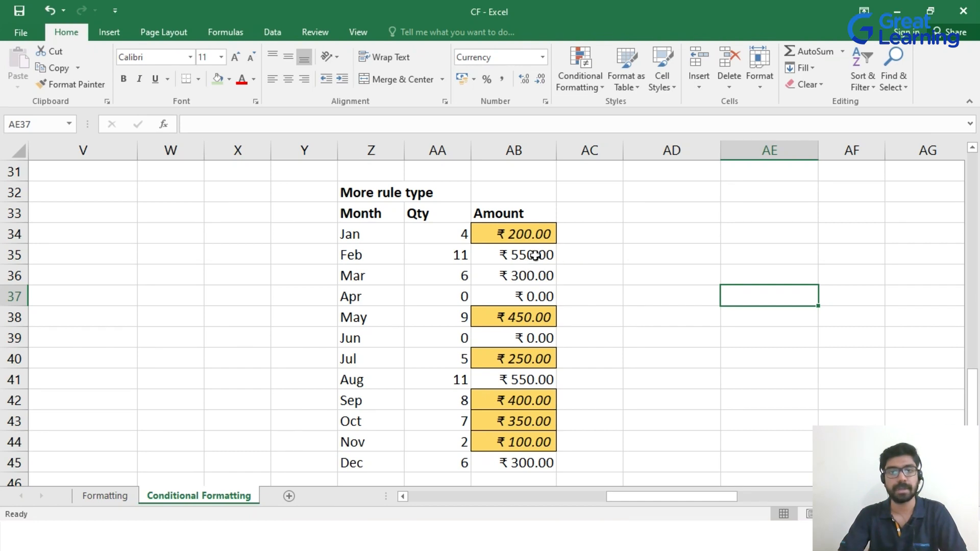
Undo the unique values rule on the Amount cells
scroll(590, 305, down, 1)
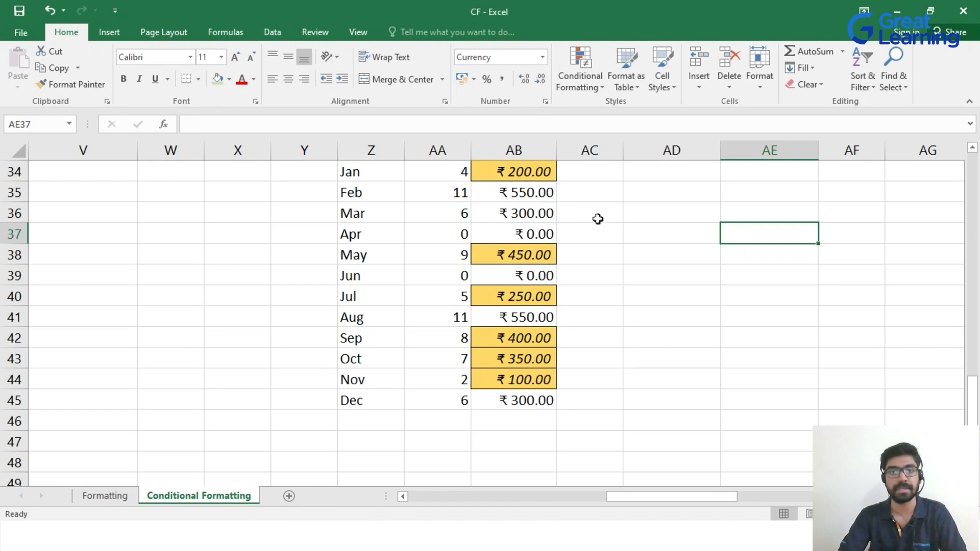
scroll(597, 216, up, 1)
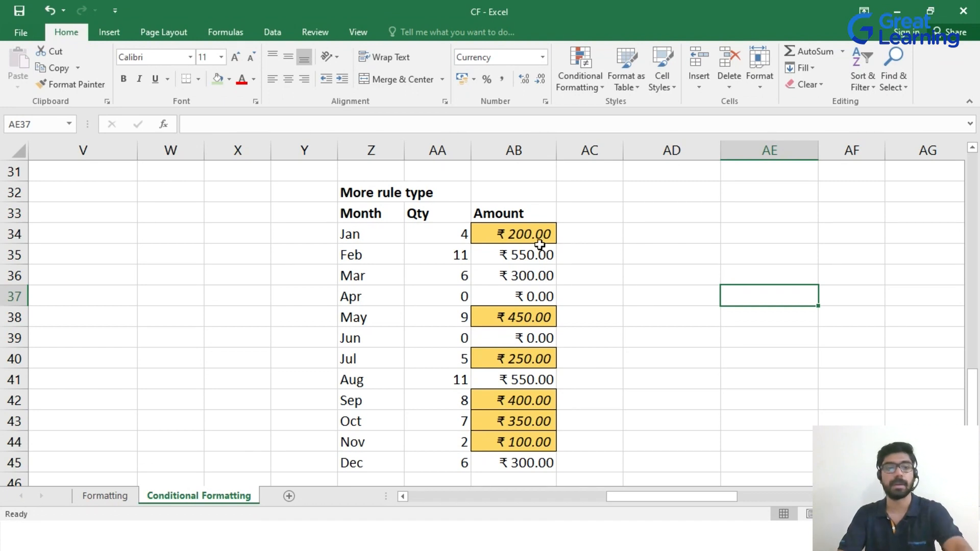
key(ctrl+z)
click(633, 248)
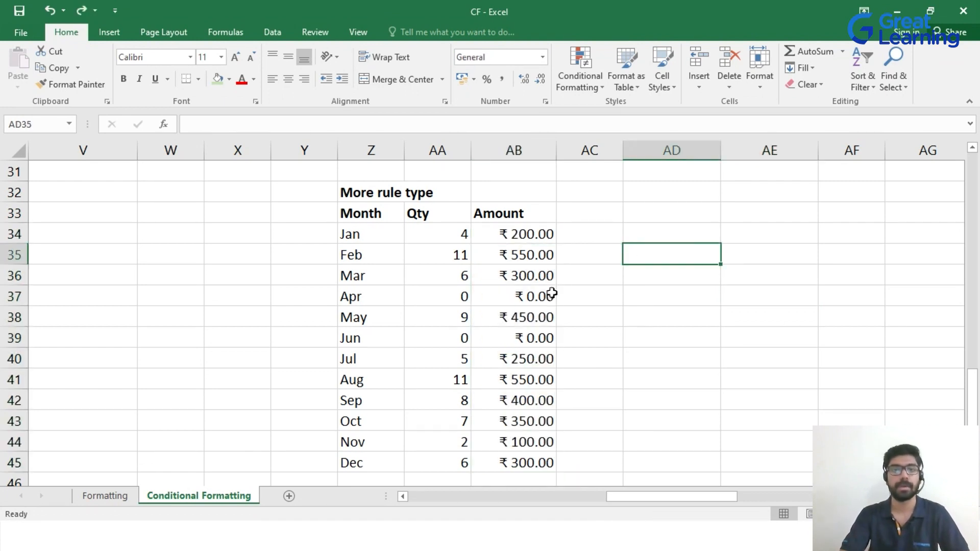
Start an above or below average rule on the Amount cells AB34:AB45 for values above the average
drag(537, 229, 525, 416)
scroll(589, 381, up, 1)
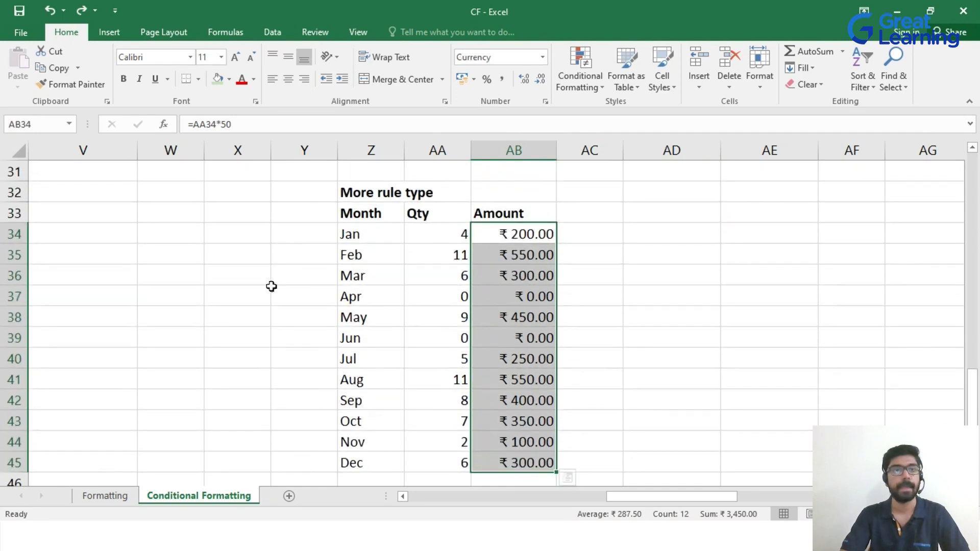
click(580, 77)
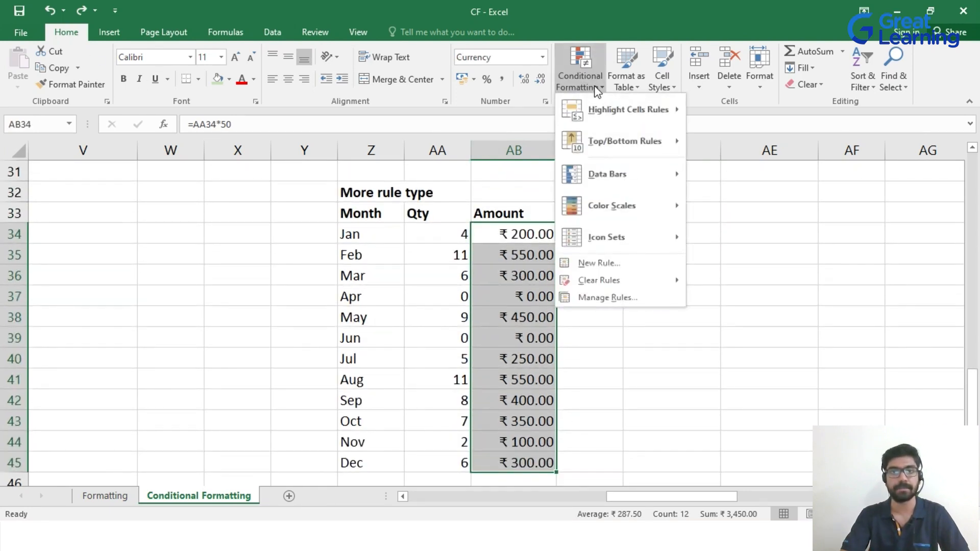
mouse_move(628, 141)
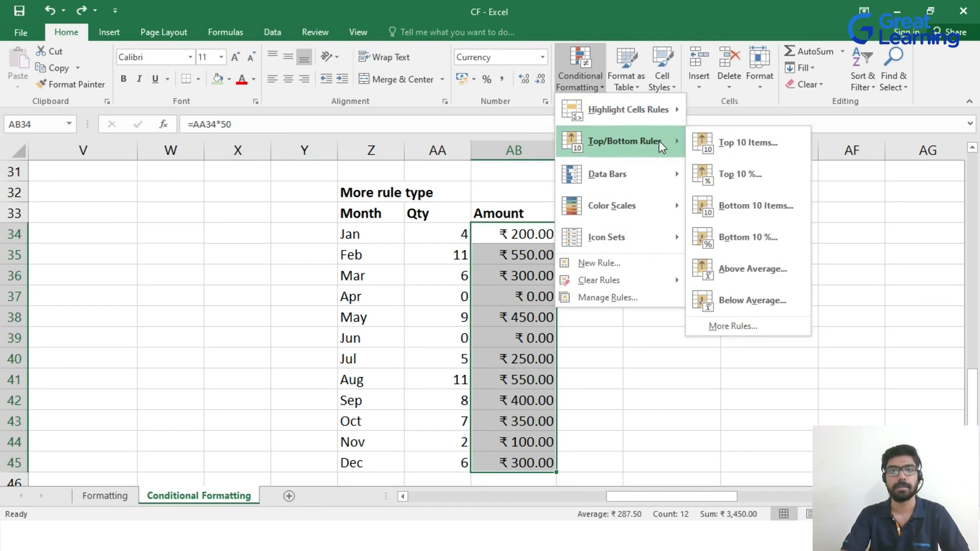
click(721, 327)
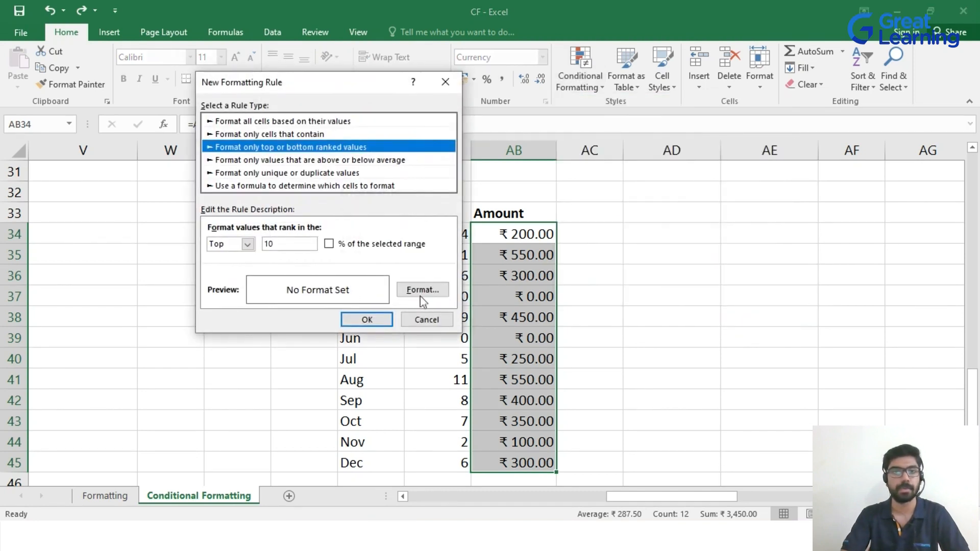
click(378, 161)
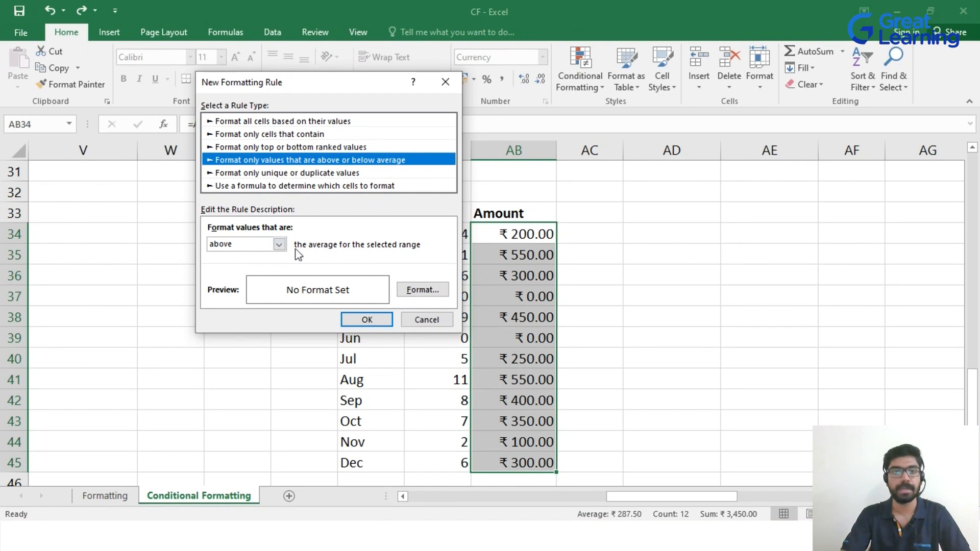
click(279, 244)
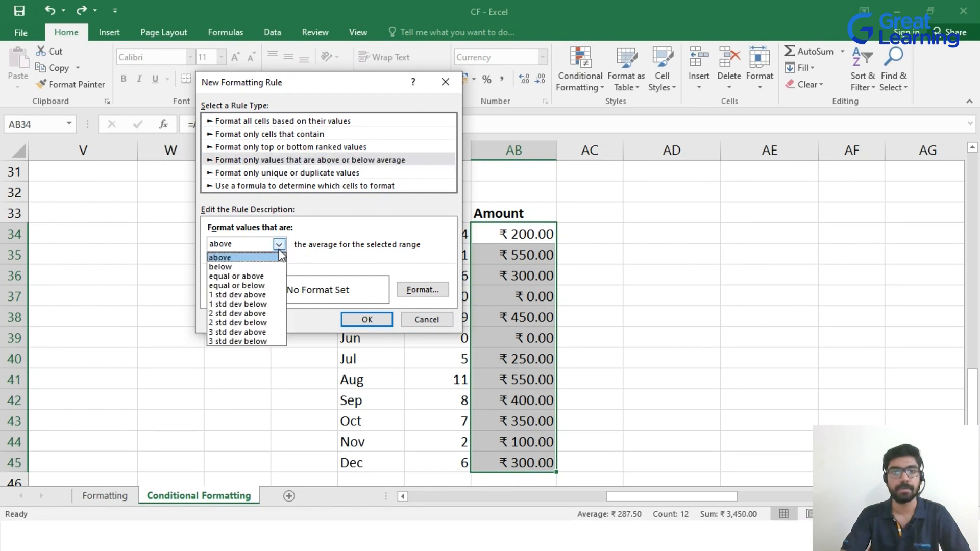
click(248, 258)
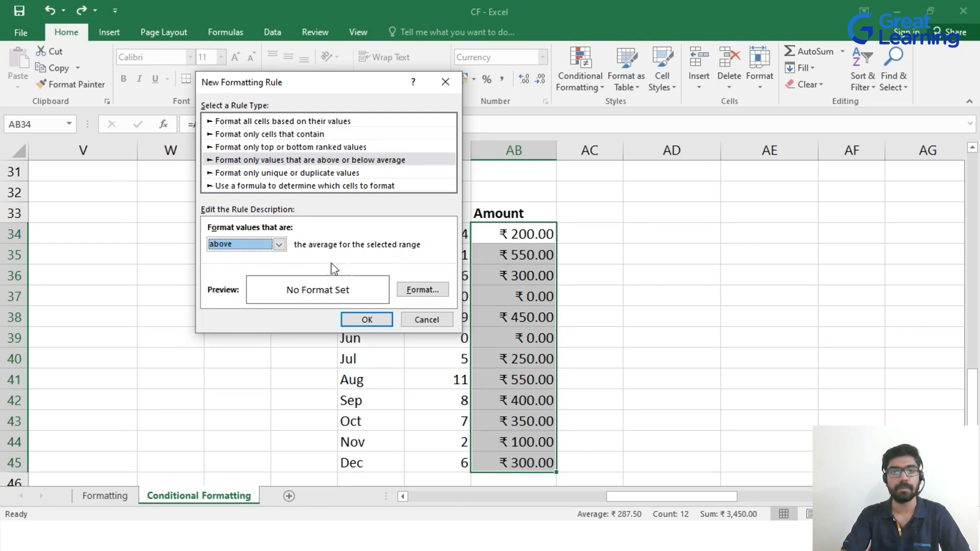
Format the above-average rule with bold italic font and a dark red fill, and apply it to the Amount cells
click(422, 290)
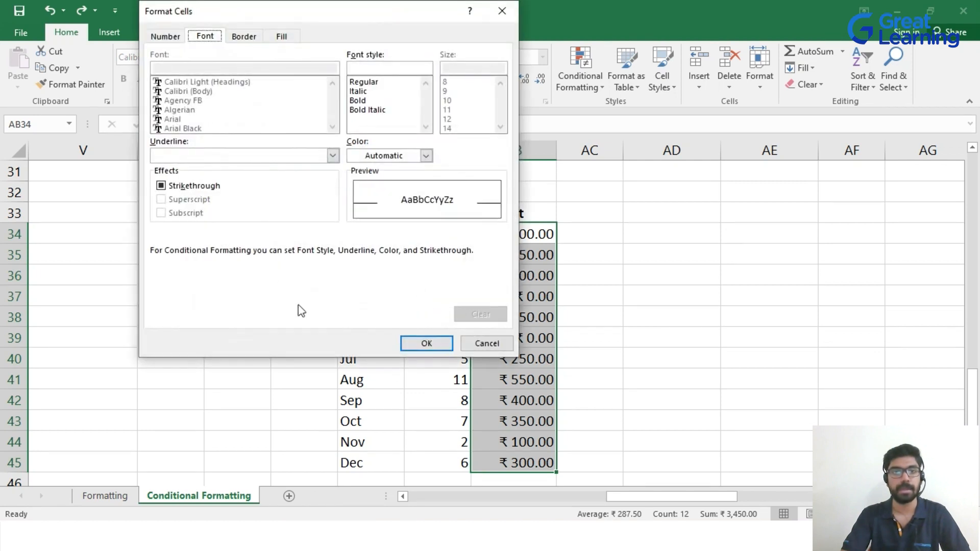
click(370, 110)
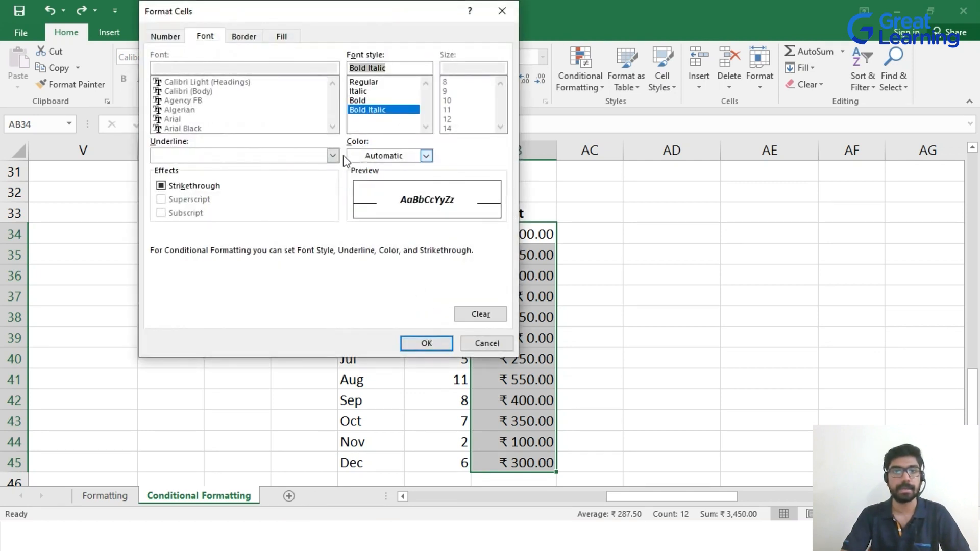
click(239, 37)
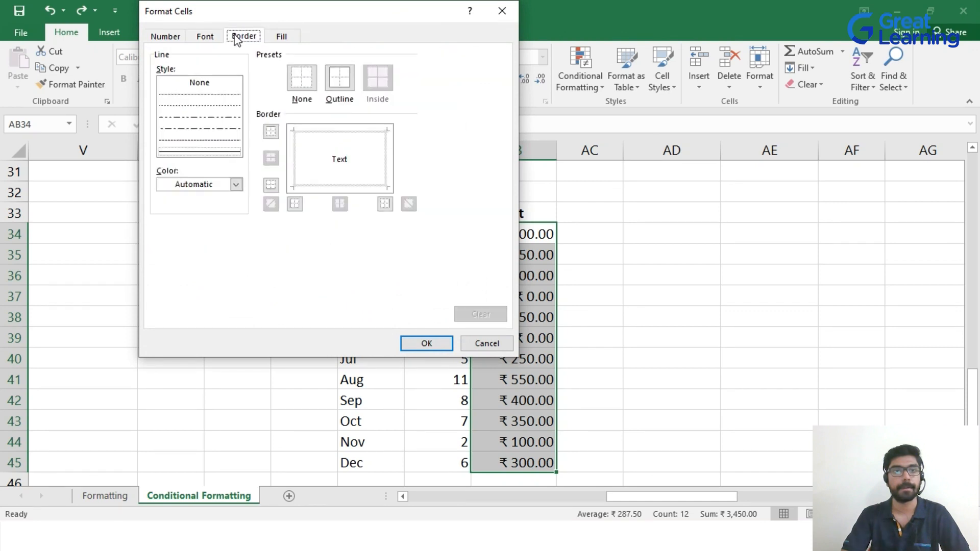
click(278, 36)
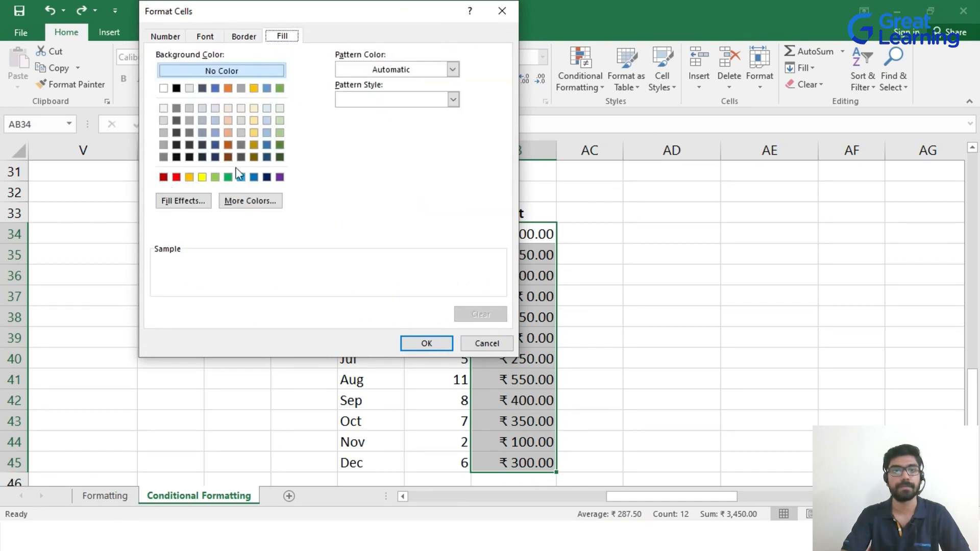
click(163, 177)
click(428, 344)
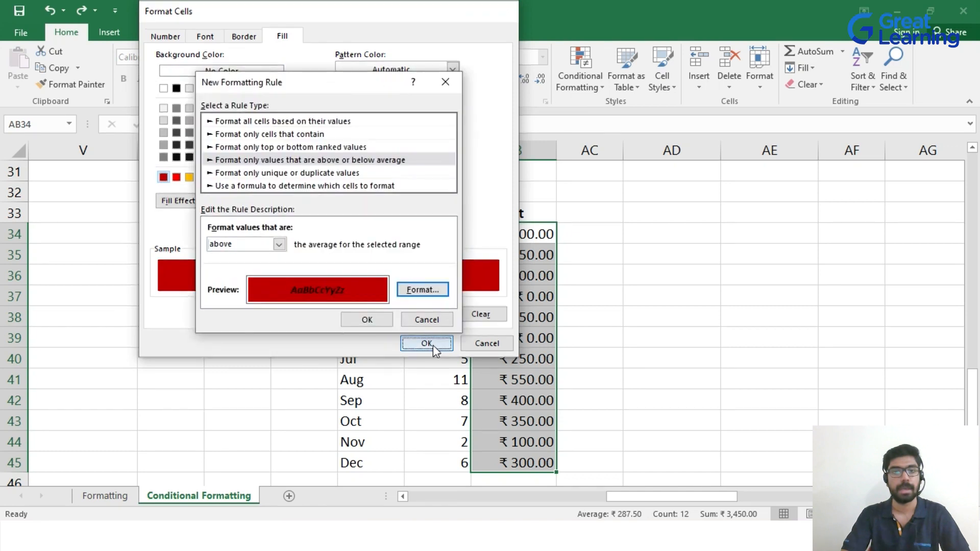
click(367, 319)
click(714, 314)
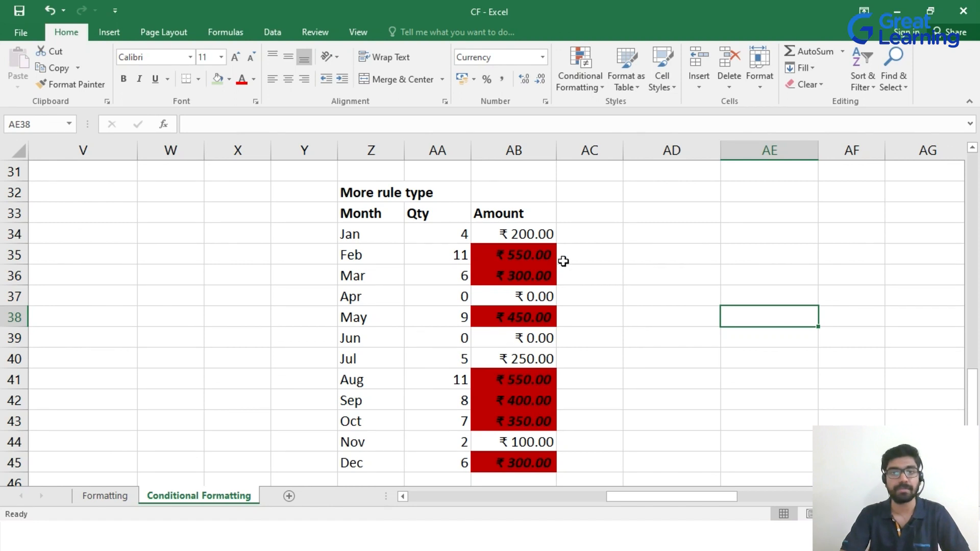
scroll(563, 262, down, 1)
scroll(563, 262, up, 1)
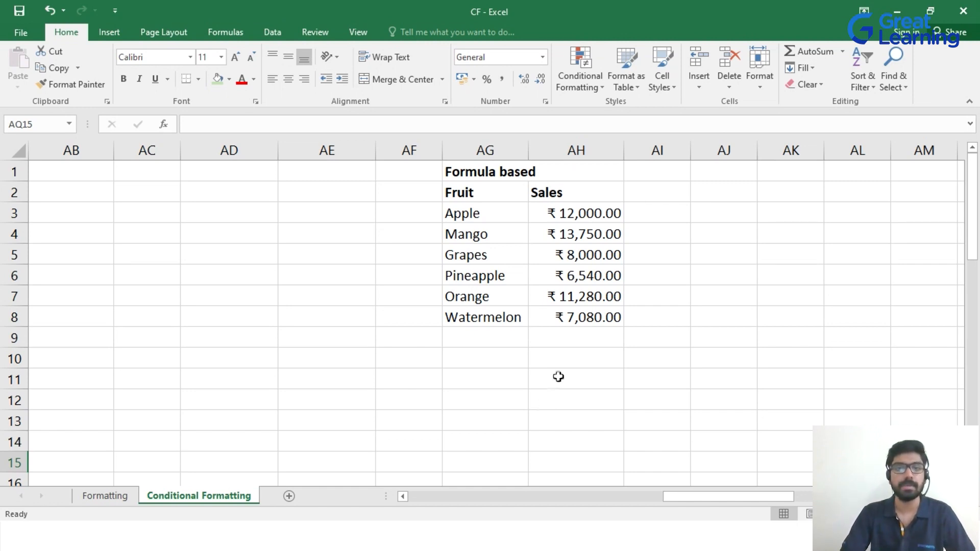
Start a conditional formatting rule that uses a formula on the Fruit cells AG3:AG8
drag(578, 219, 531, 309)
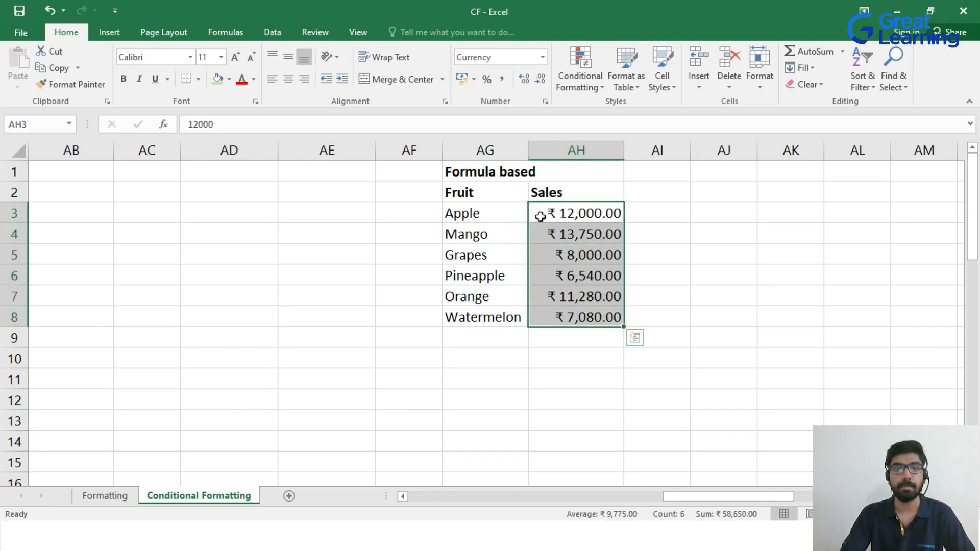
drag(476, 212, 489, 317)
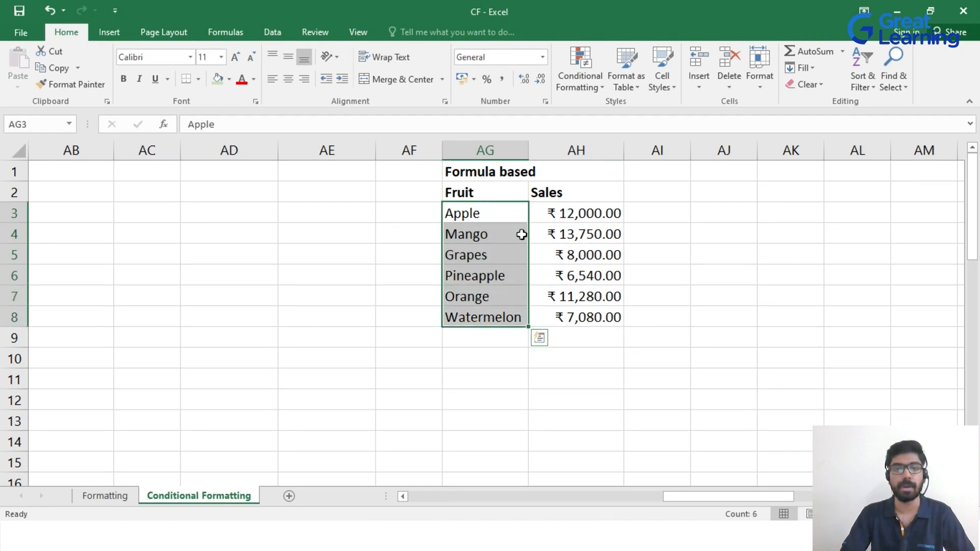
drag(580, 212, 575, 316)
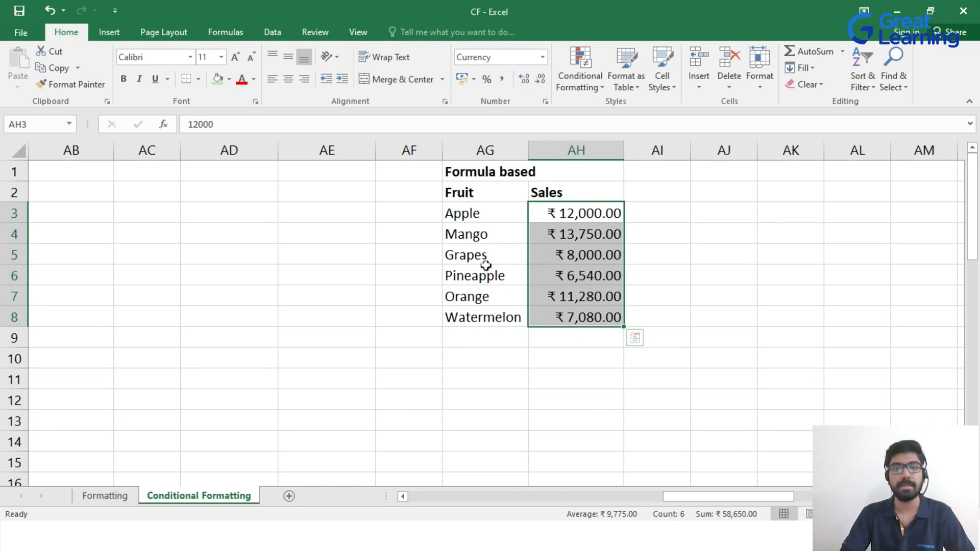
drag(474, 213, 491, 313)
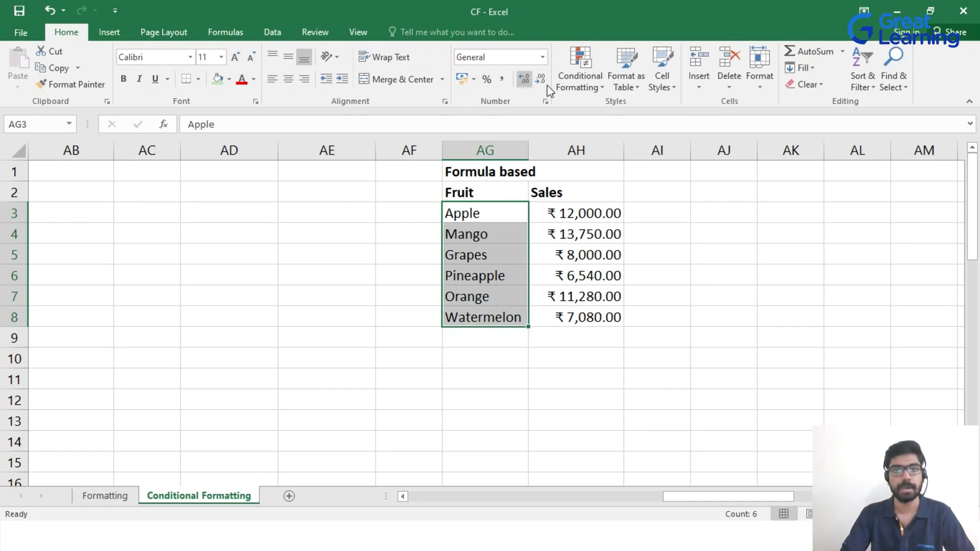
click(595, 93)
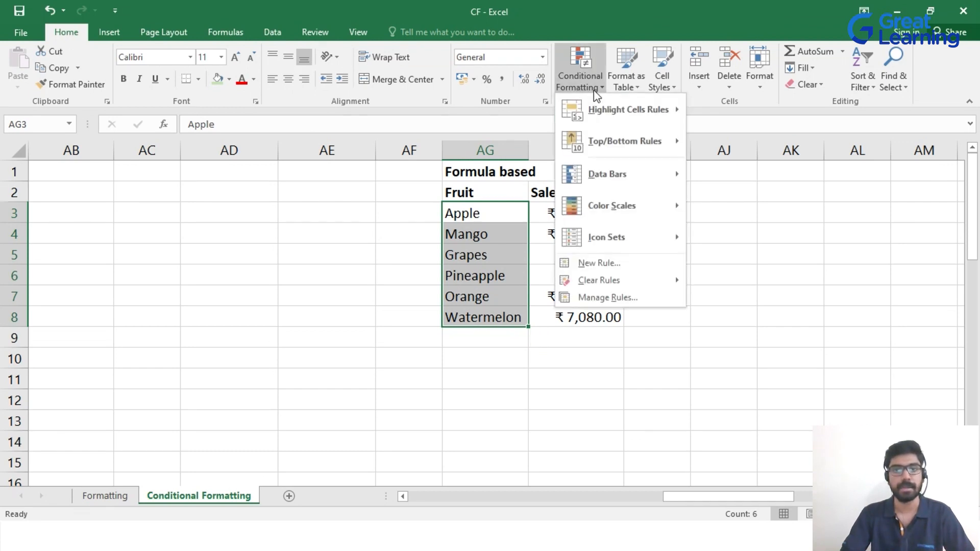
click(610, 264)
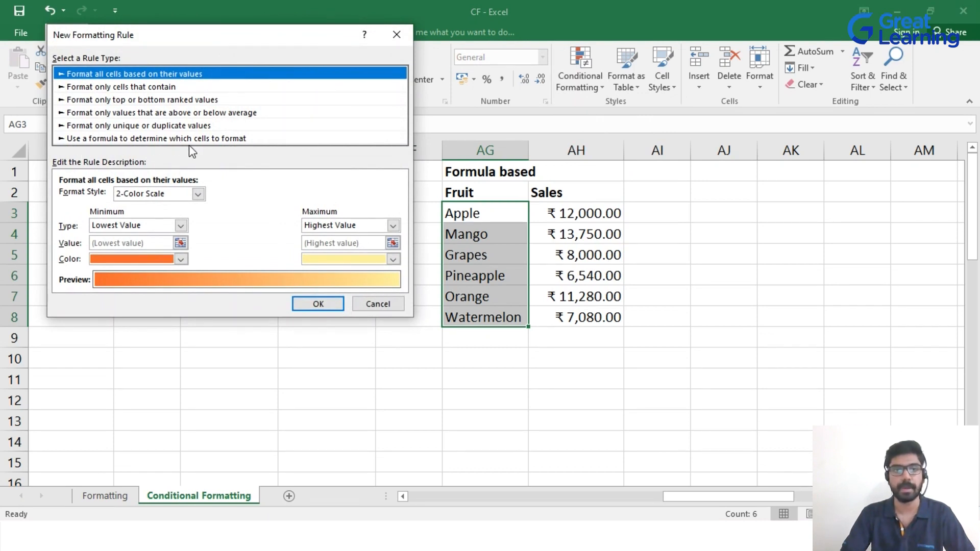
click(105, 138)
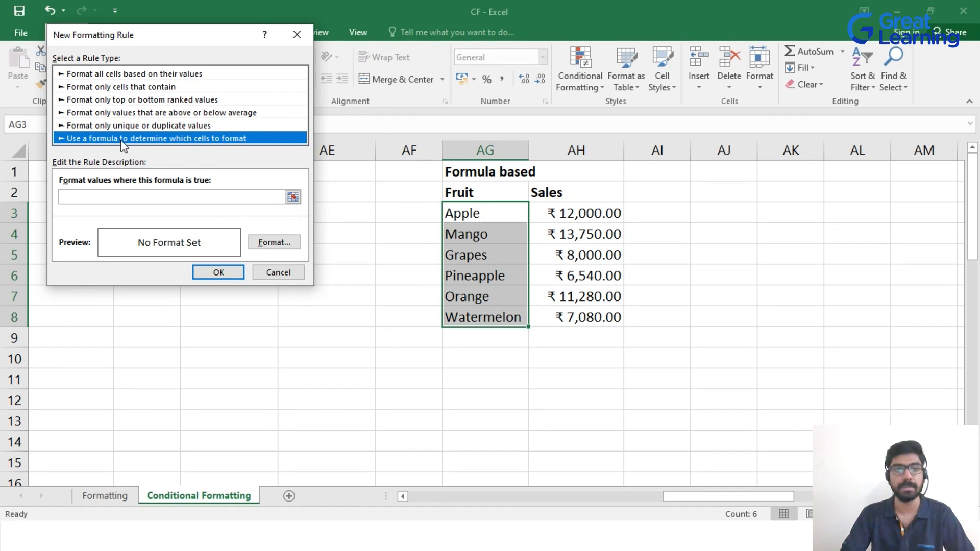
Enter =$AH3>10000 as the rule's formula, with the column absolute and the row relative
click(79, 196)
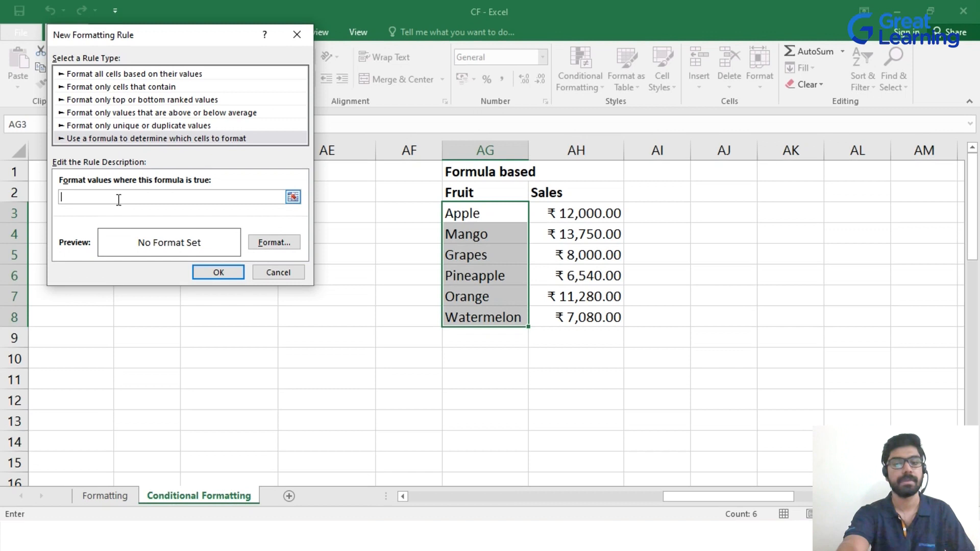
text(=)
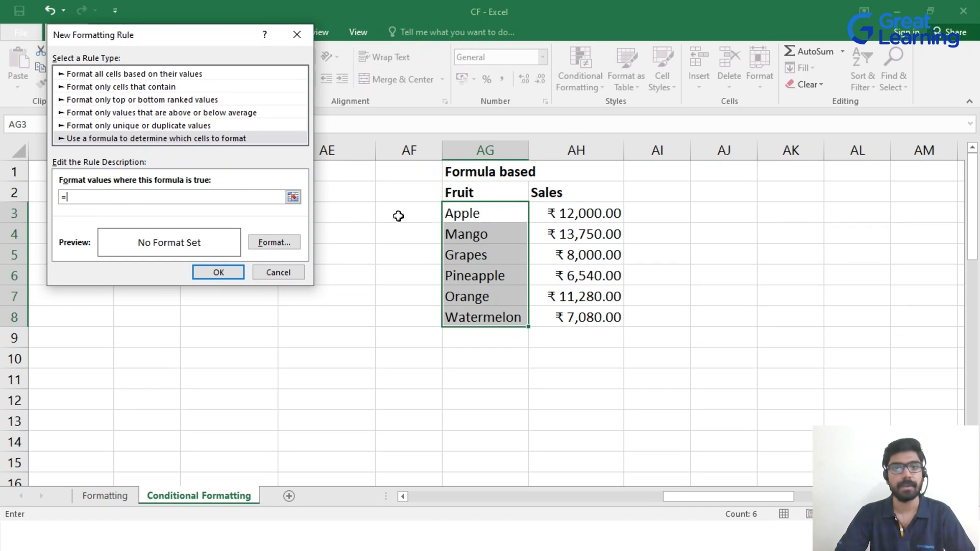
click(562, 212)
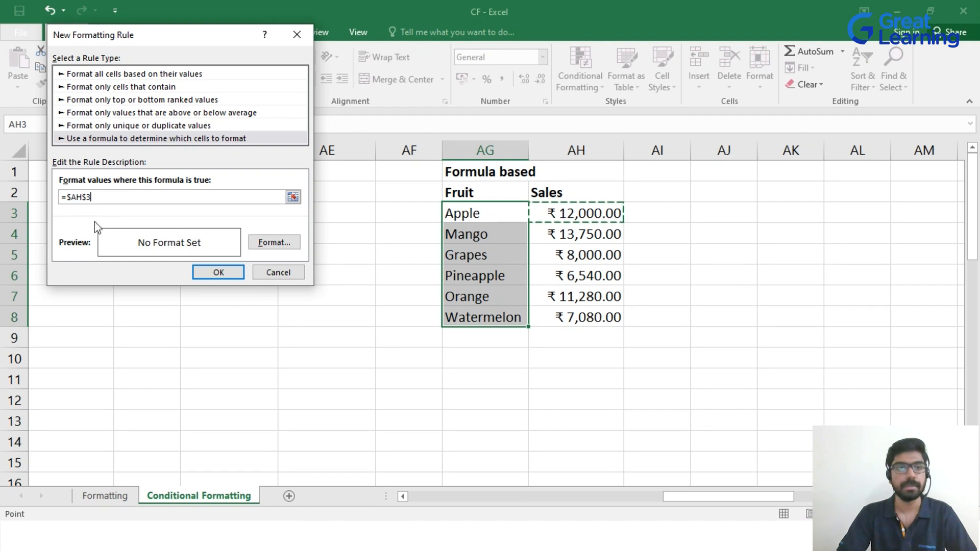
click(87, 196)
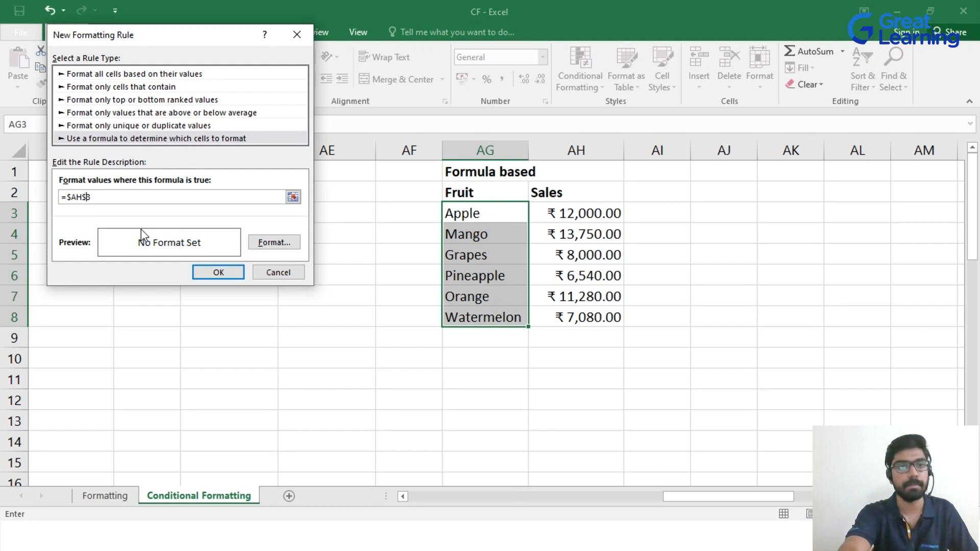
key(BackSpace)
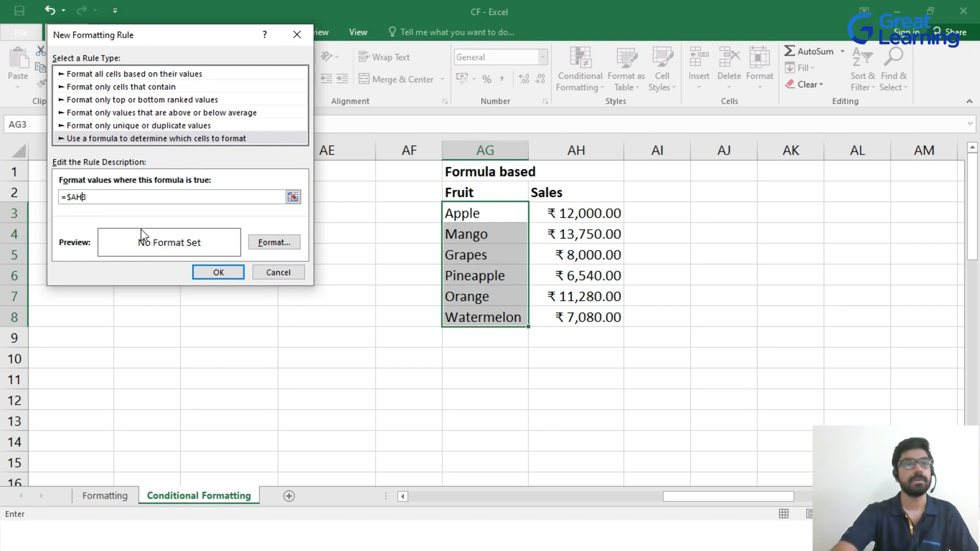
click(114, 198)
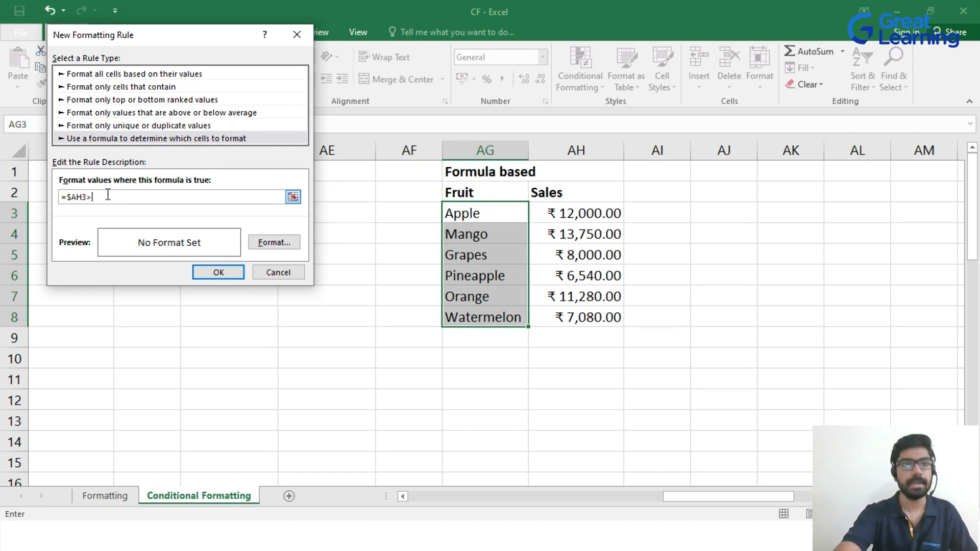
text(>10000)
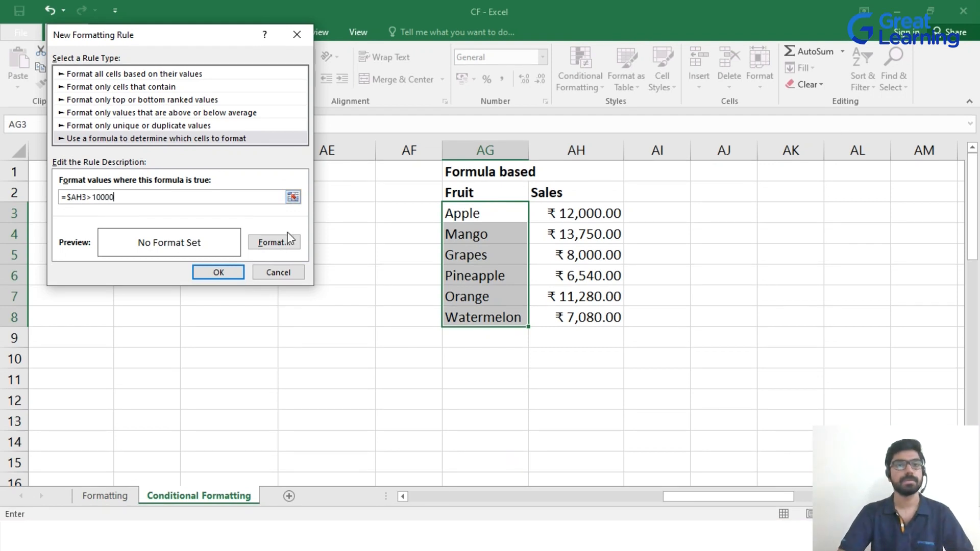
Format the formula rule with bold italic font, an outline border and a light grey fill, and apply it to the Fruit cells
click(275, 242)
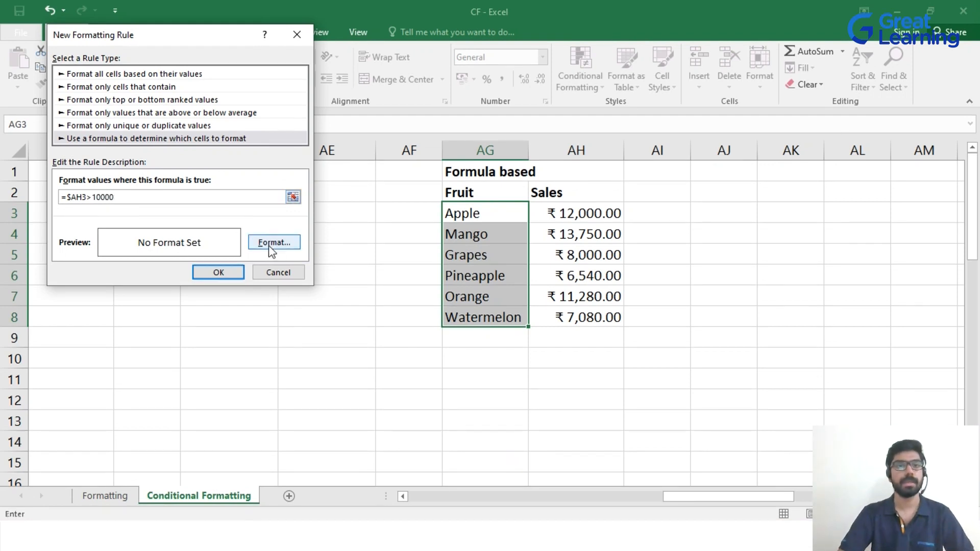
click(261, 110)
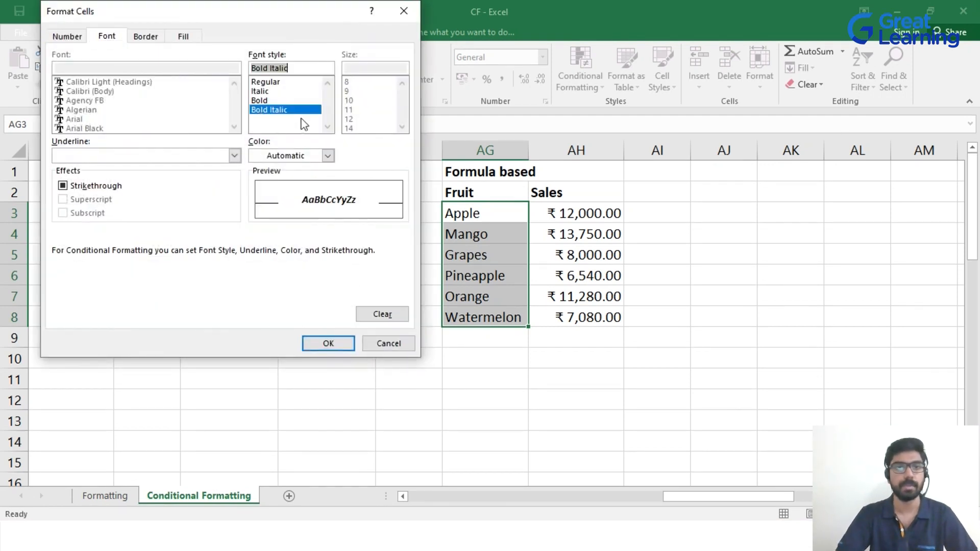
click(145, 37)
click(238, 82)
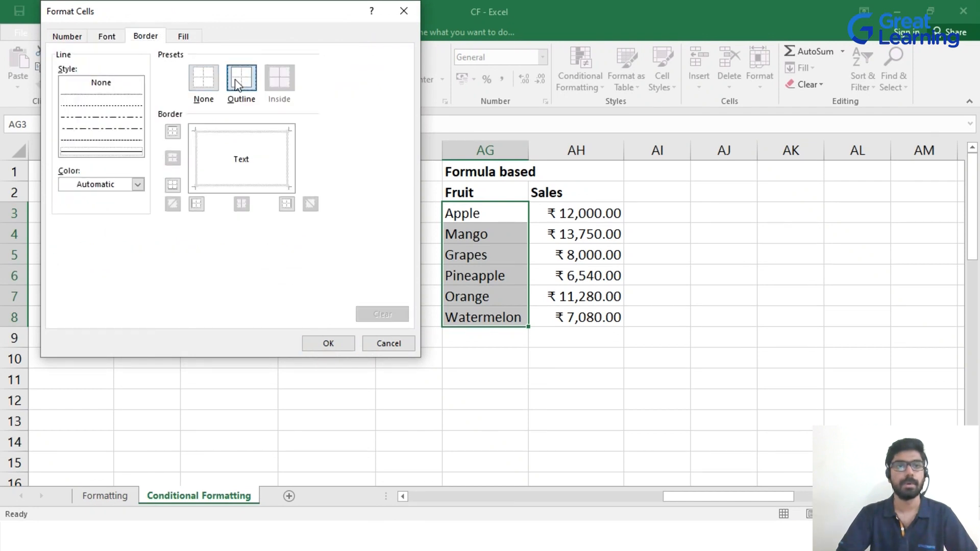
click(182, 35)
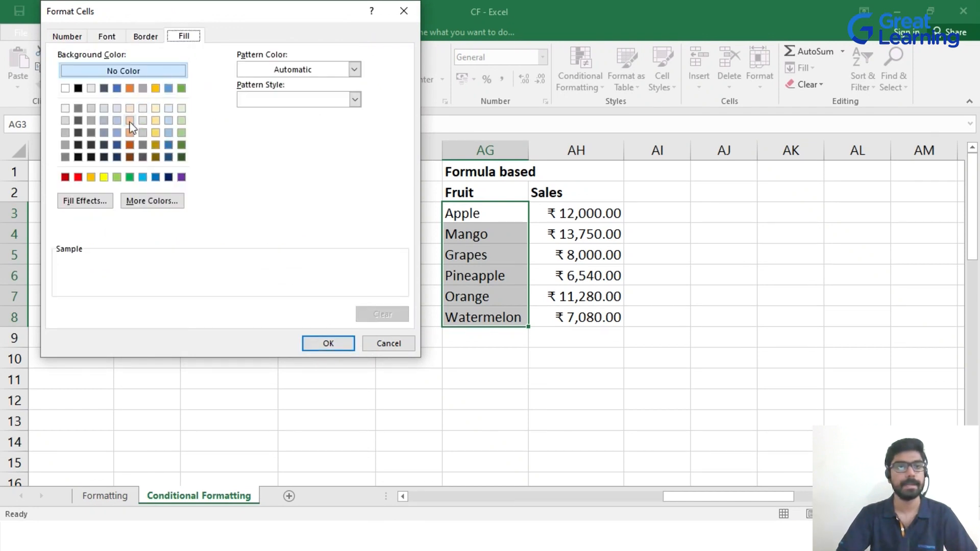
click(91, 132)
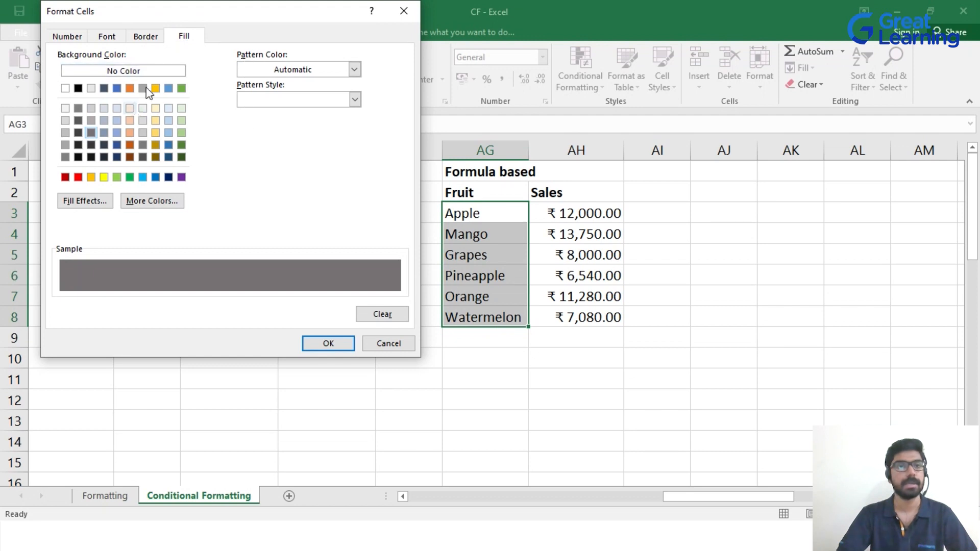
click(91, 109)
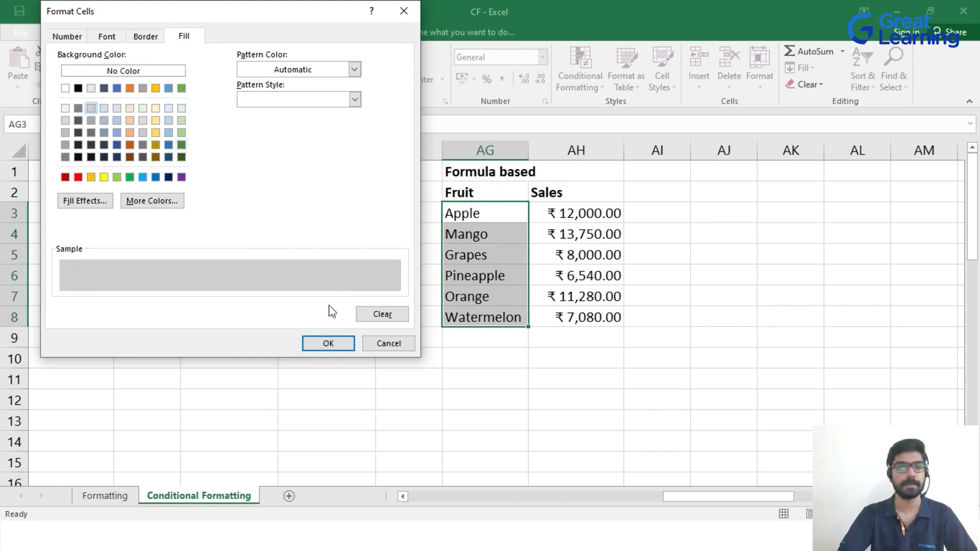
click(340, 349)
click(225, 278)
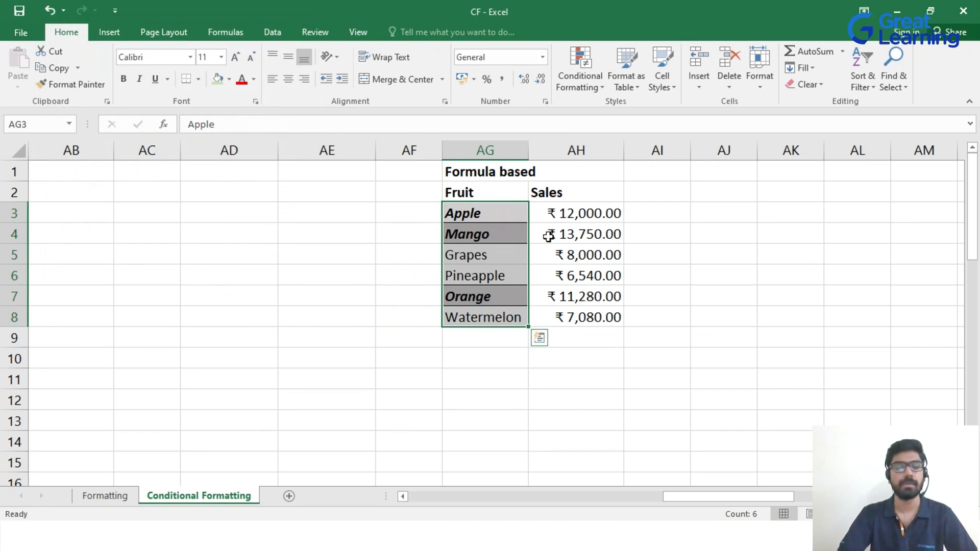
drag(571, 214, 572, 317)
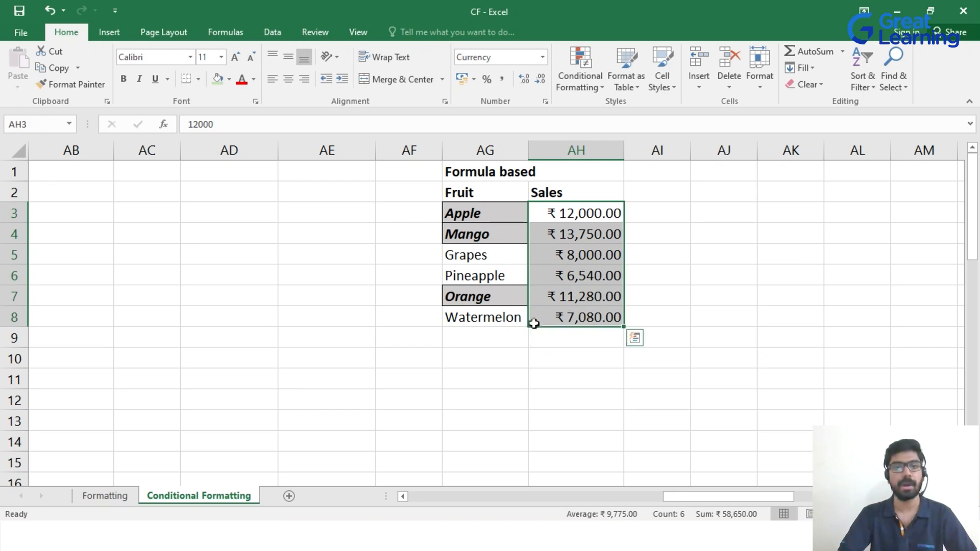
drag(484, 215, 498, 317)
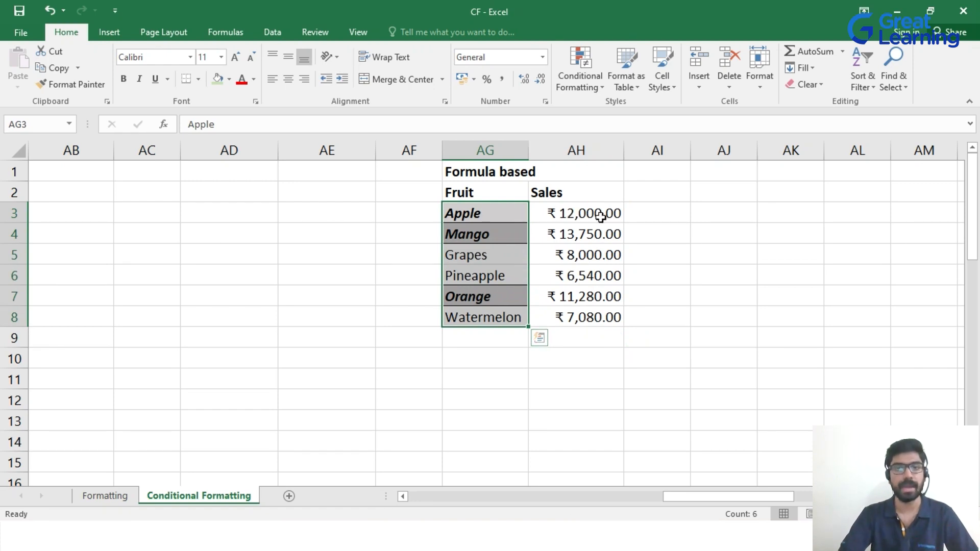
drag(574, 219, 579, 318)
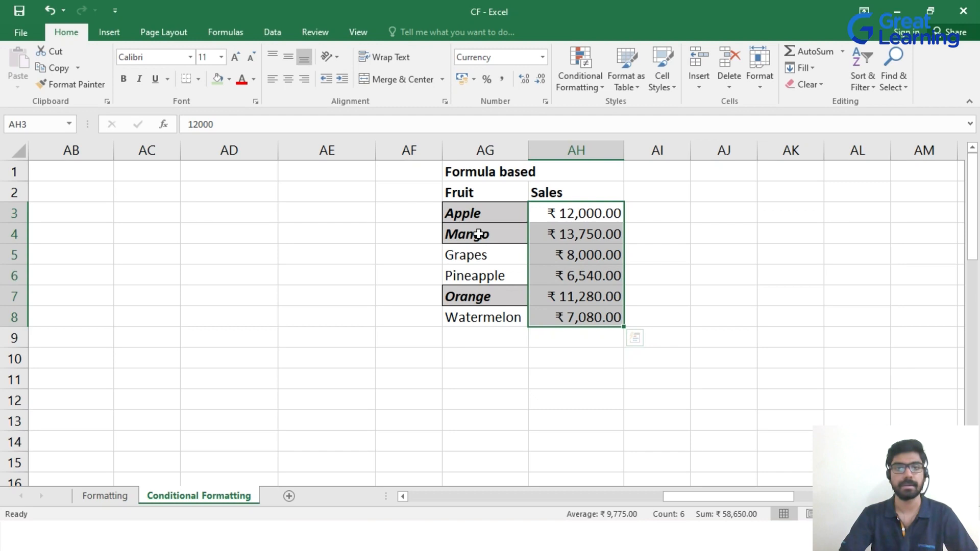
click(489, 356)
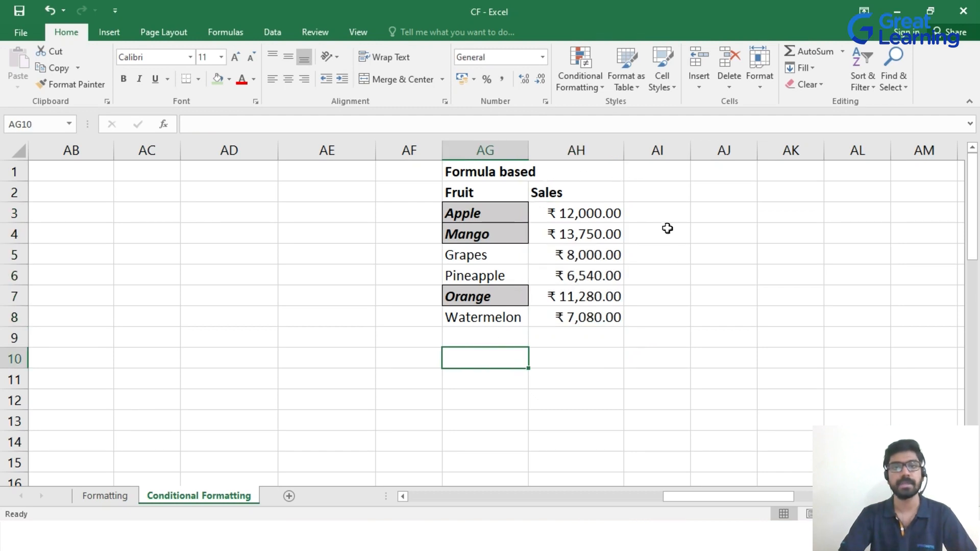
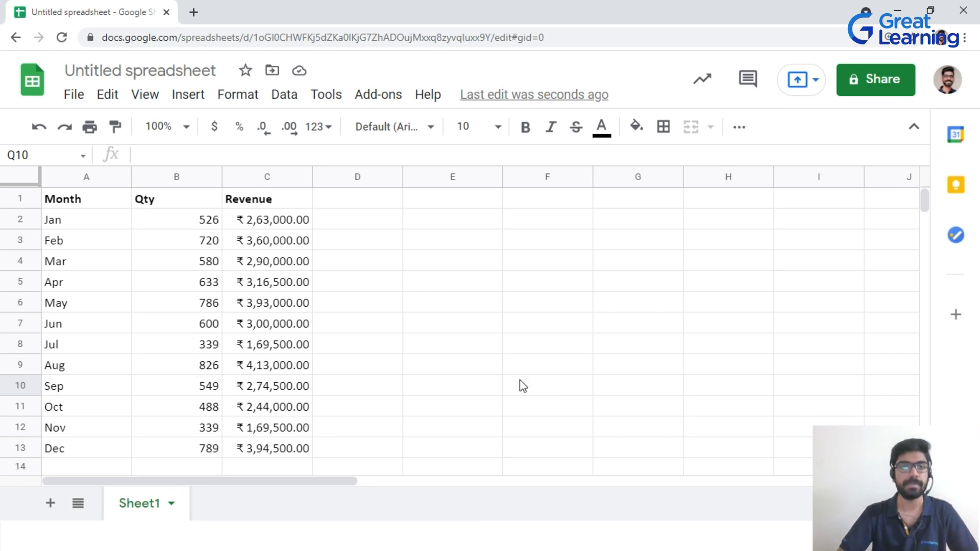
In Google Sheets, start a color scale conditional format rule on the Qty cells B2:B13
click(209, 221)
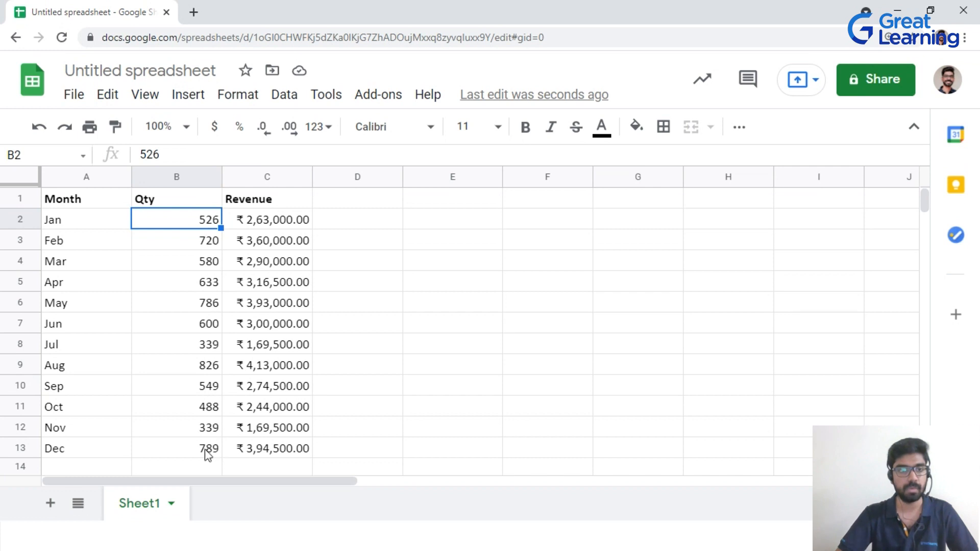
drag(210, 224, 208, 446)
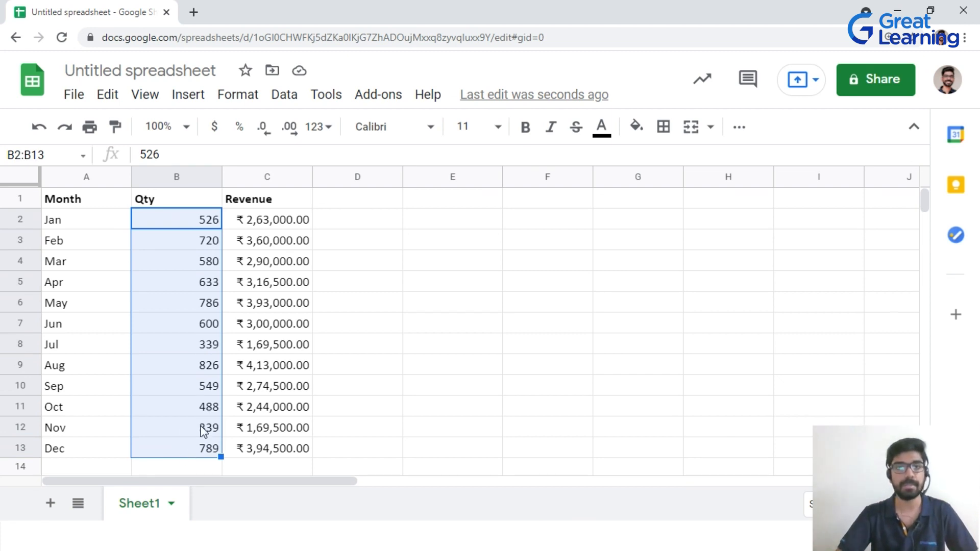
click(242, 98)
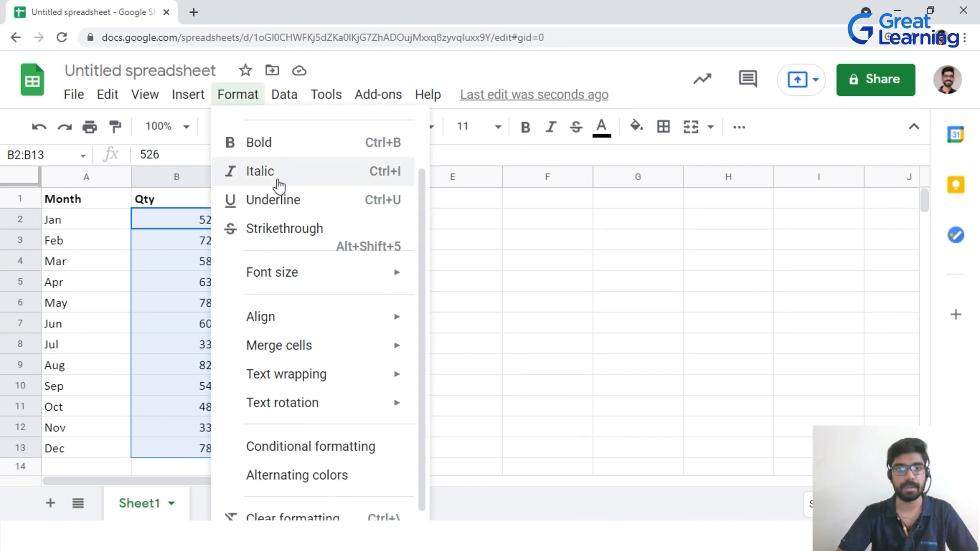
click(295, 453)
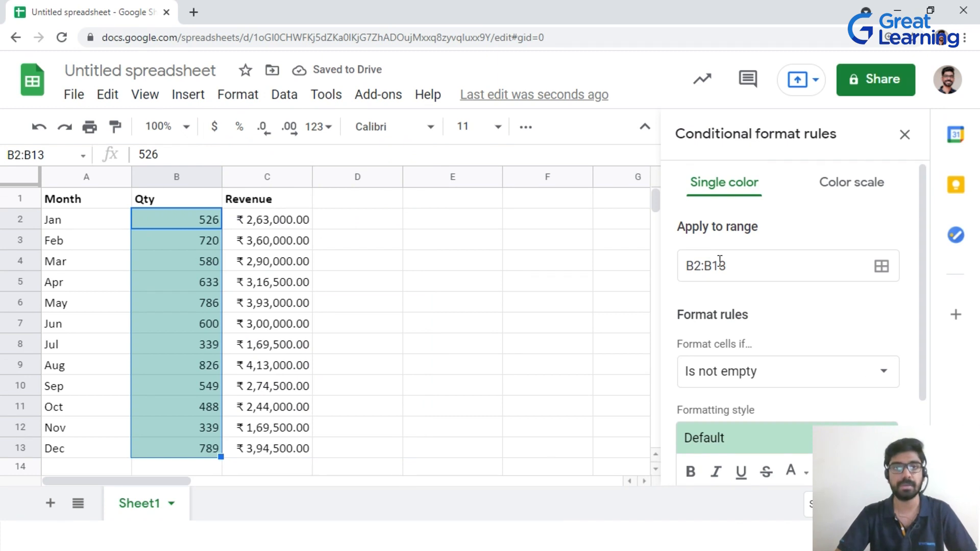
click(866, 189)
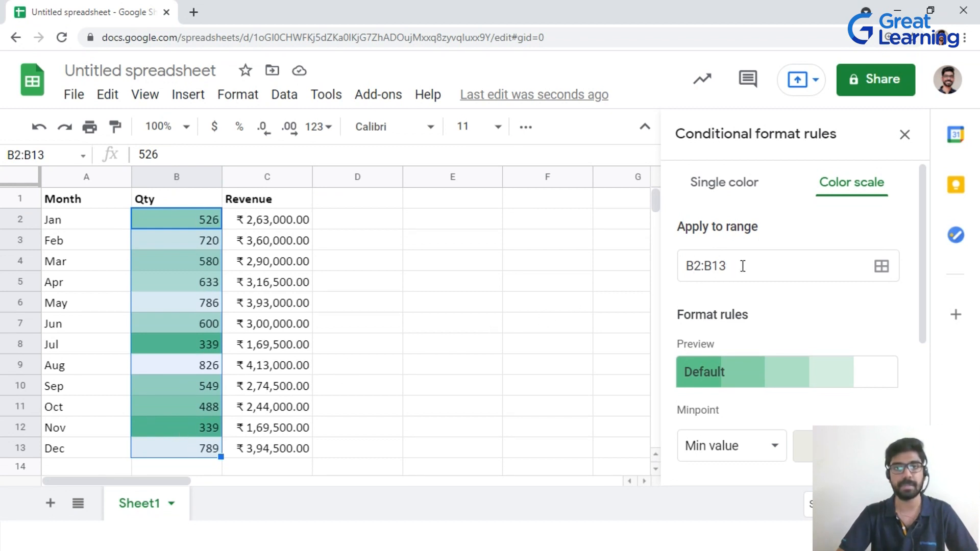
Set the Qty color scale from a light blue minimum to a dark navy blue maximum and save the rule
scroll(751, 270, down, 4)
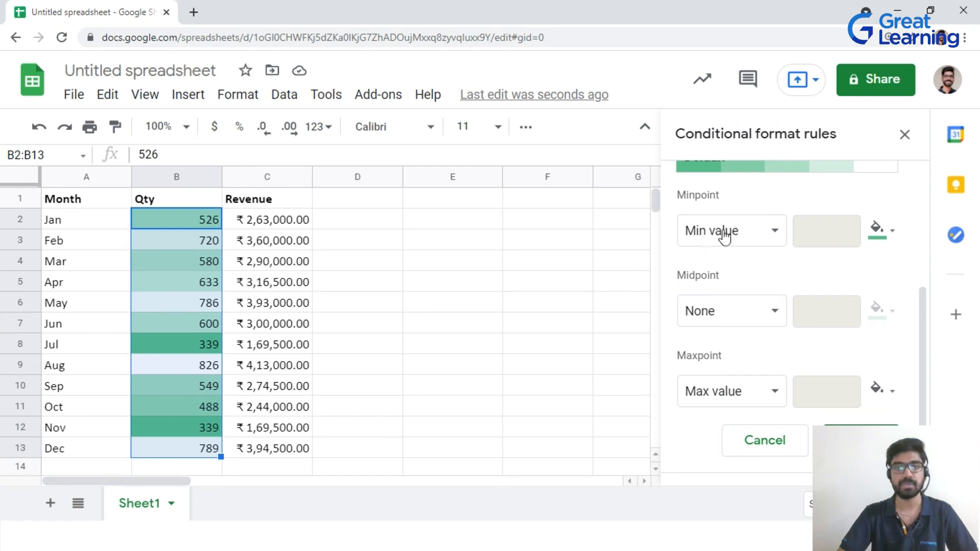
click(892, 237)
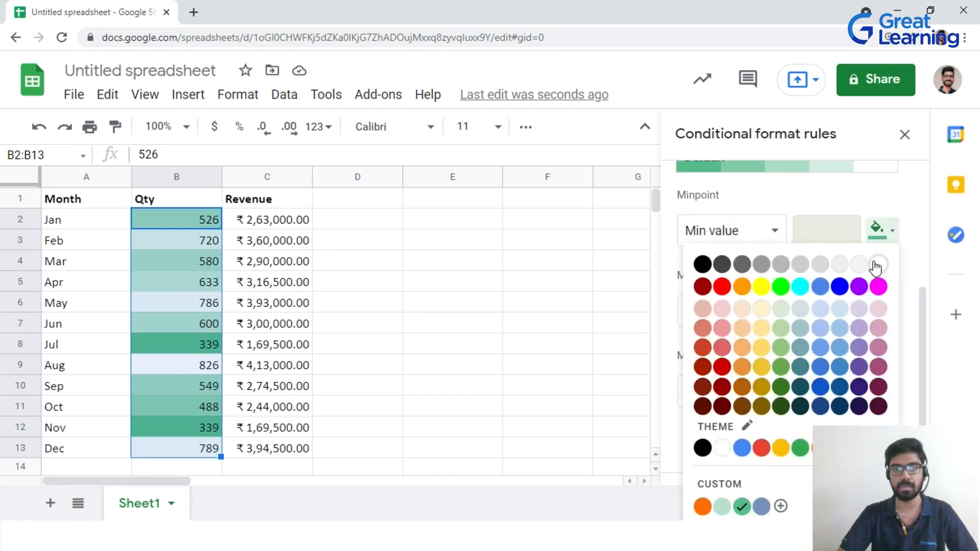
click(847, 309)
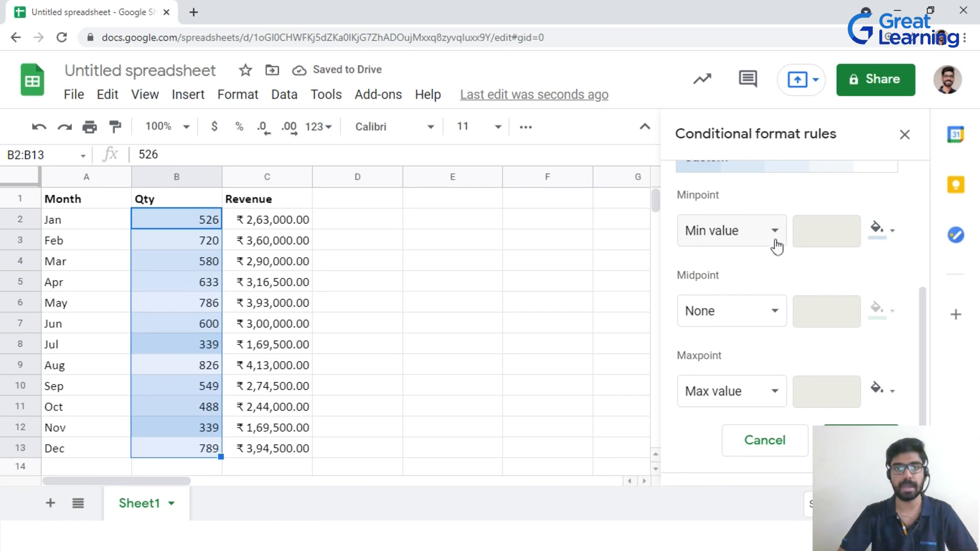
click(890, 392)
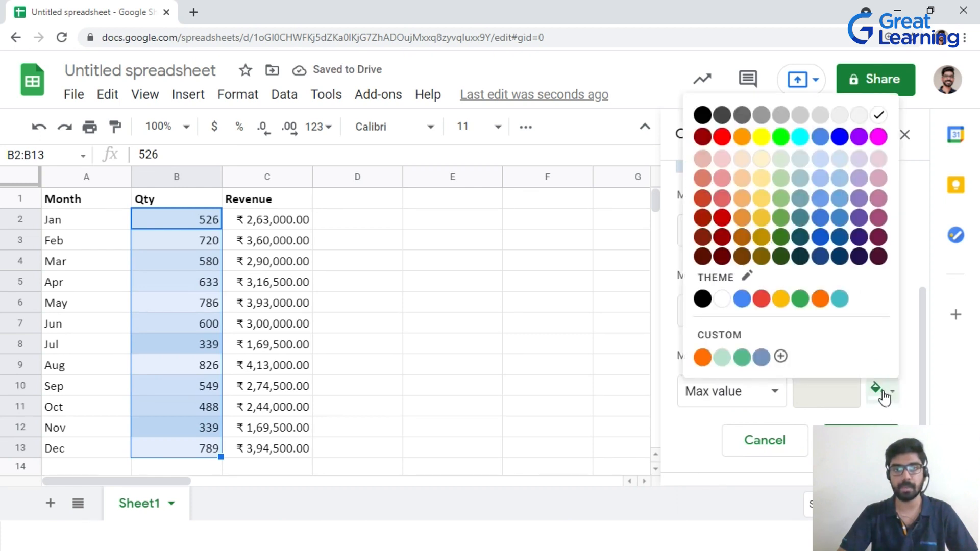
click(842, 259)
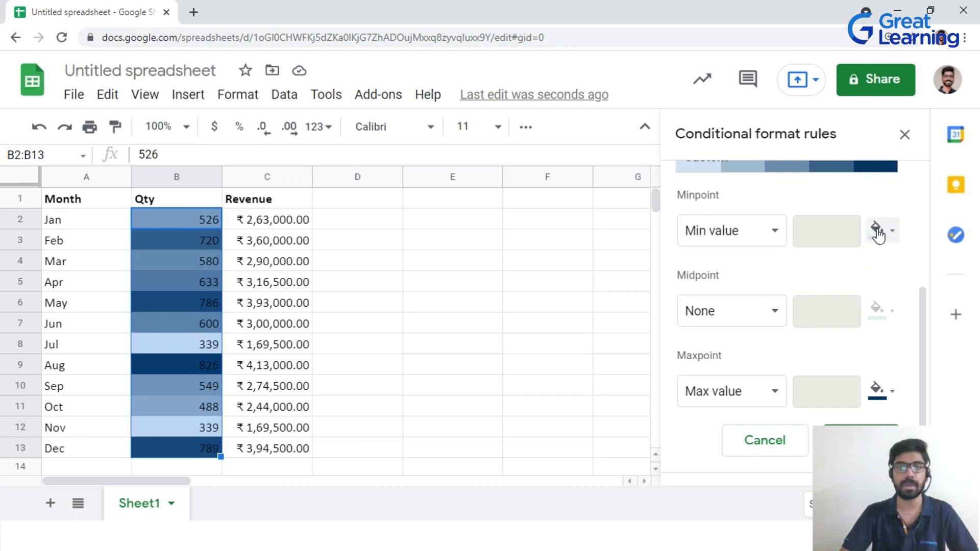
scroll(877, 380, down, 1)
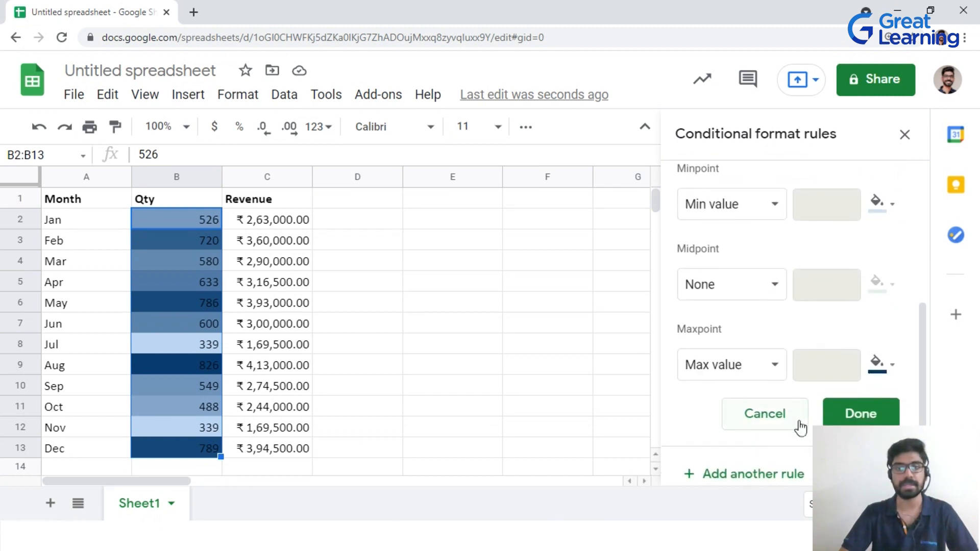
click(861, 414)
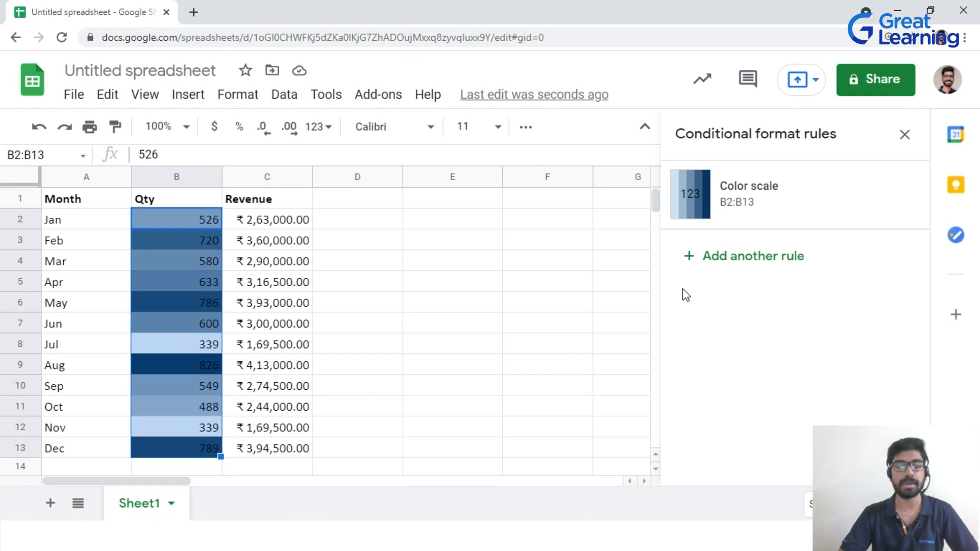
Reopen the color scale rule on B2:B13 to review its settings, then delete the rule
click(758, 202)
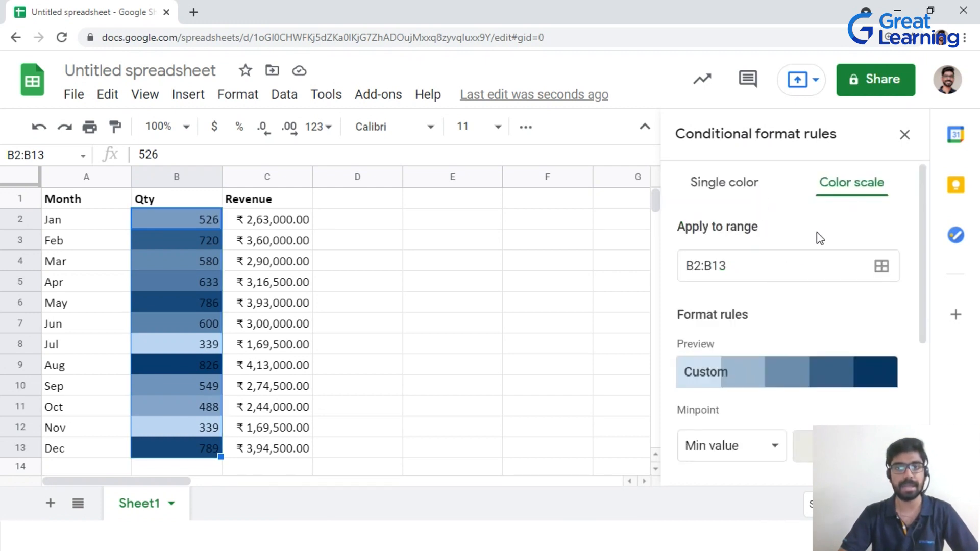
scroll(819, 238, down, 5)
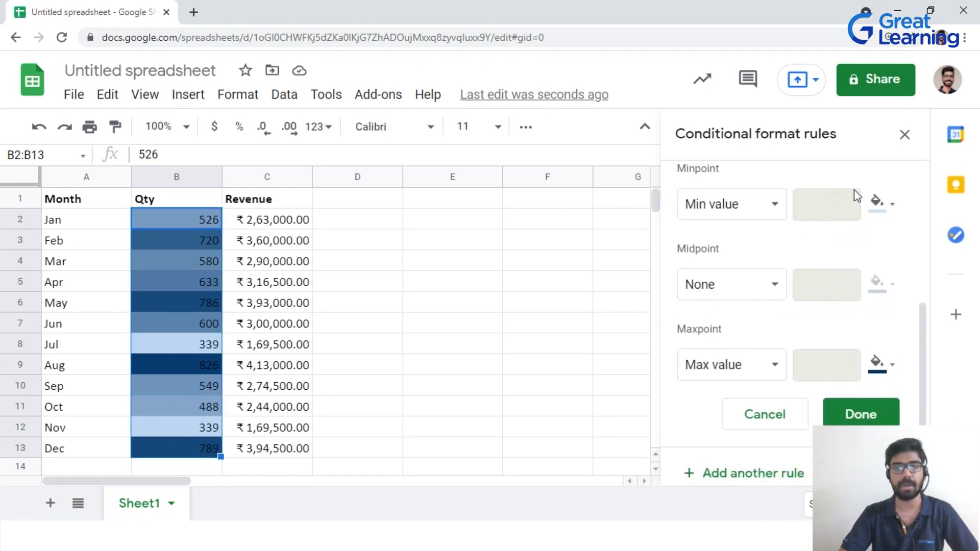
click(829, 415)
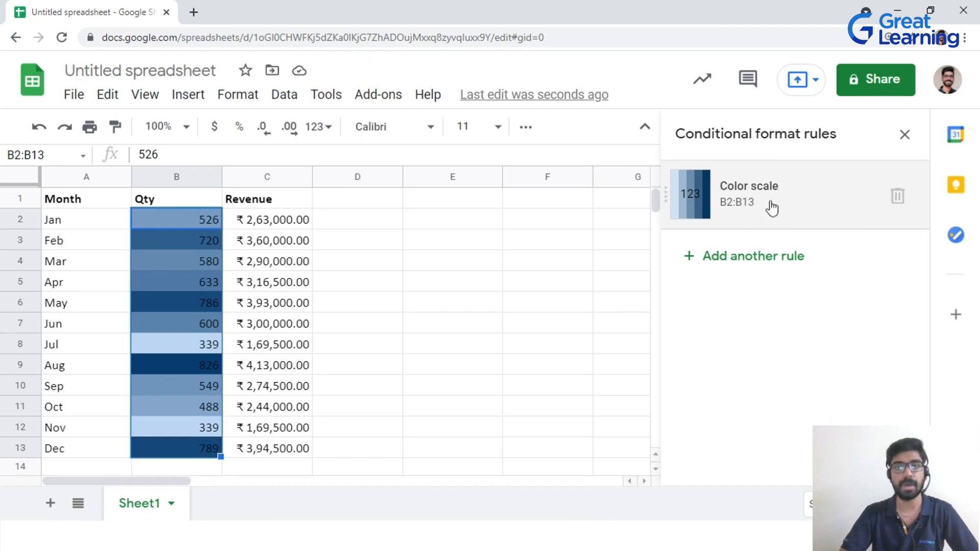
click(896, 197)
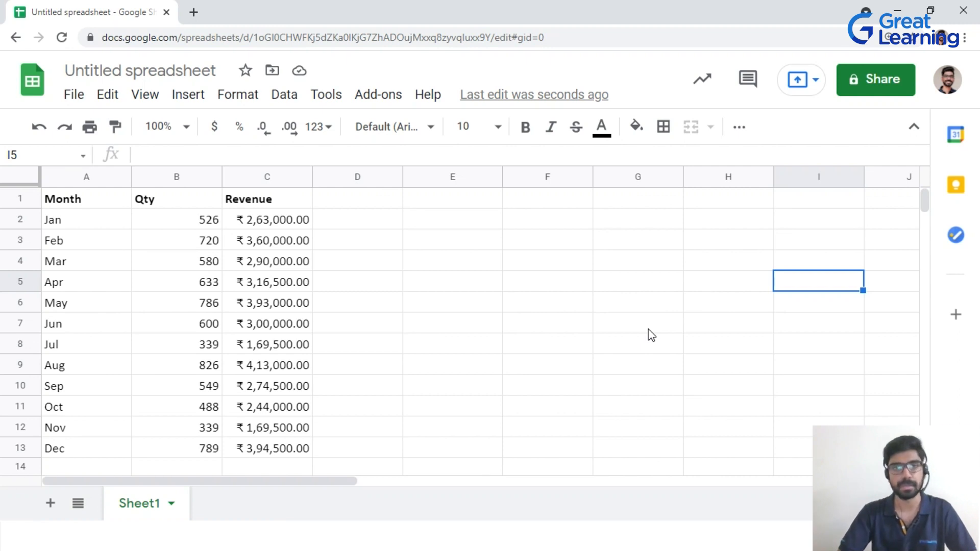
Start a single color conditional format rule on the Qty cells B2:B13 with the condition Custom formula is
drag(204, 220, 208, 449)
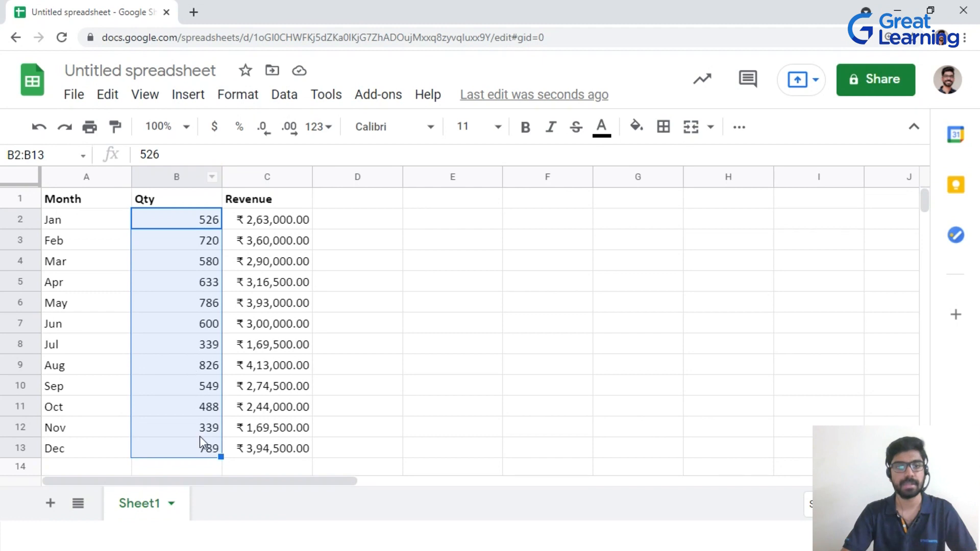
click(250, 101)
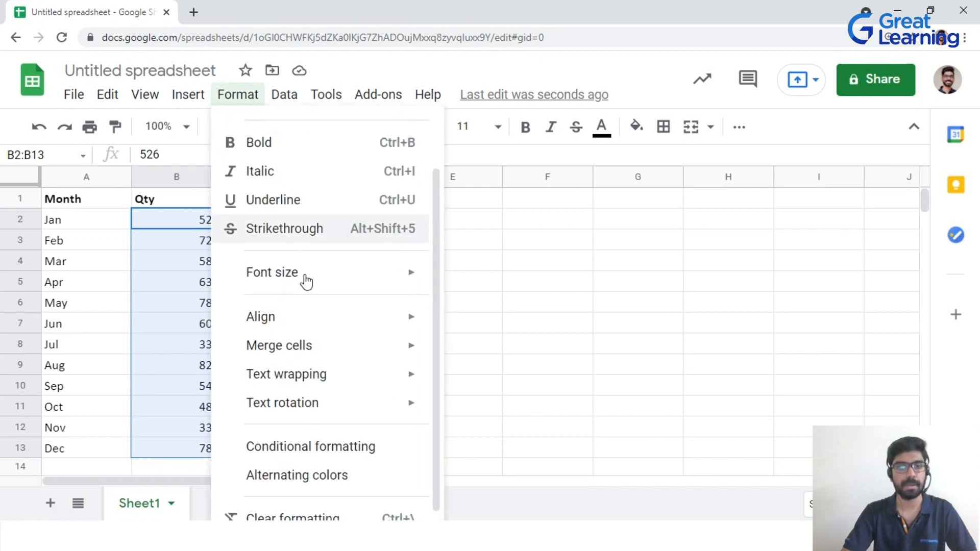
click(312, 445)
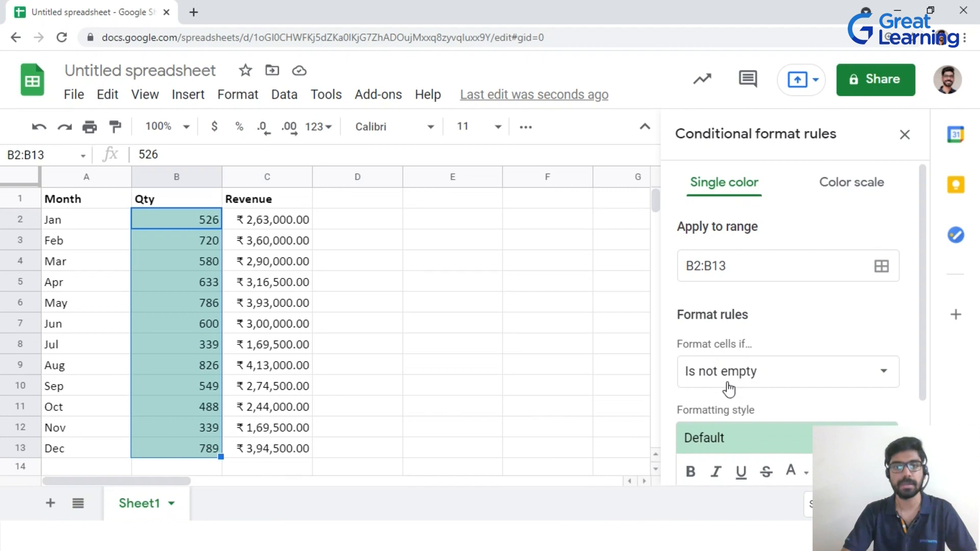
click(876, 374)
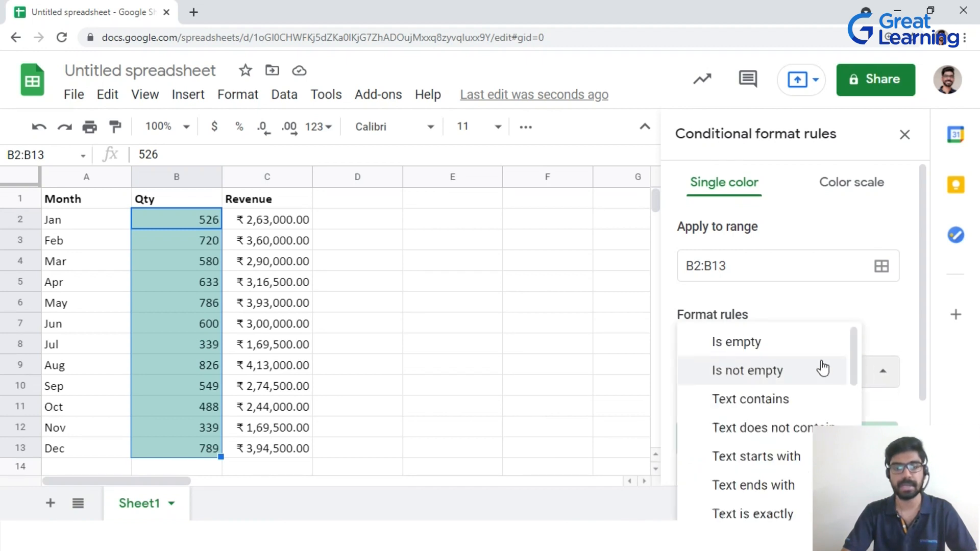
scroll(823, 367, down, 5)
click(769, 501)
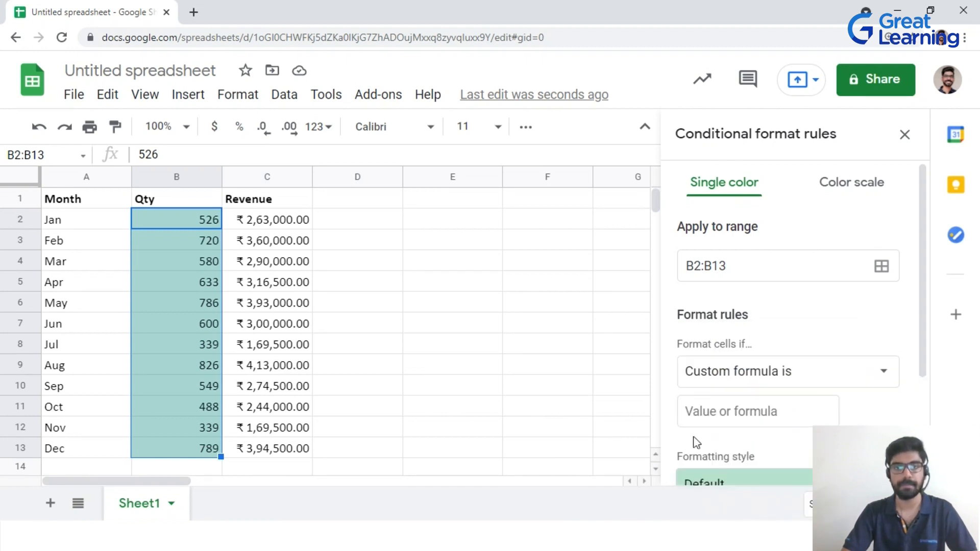
Enter =RANK(B2,B$2:B$13)<=3 as the custom formula to highlight the top three quantities
scroll(690, 377, down, 2)
click(720, 343)
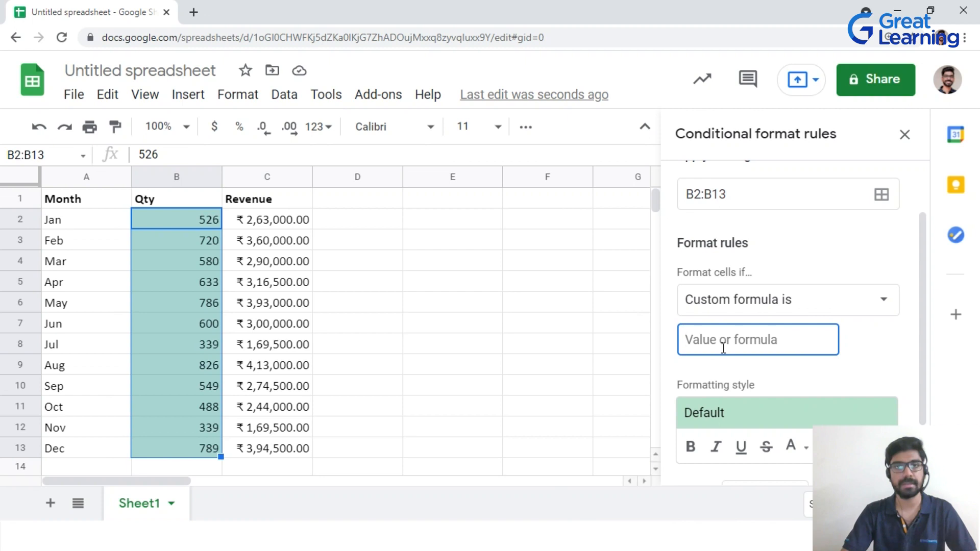
key(BackSpace)
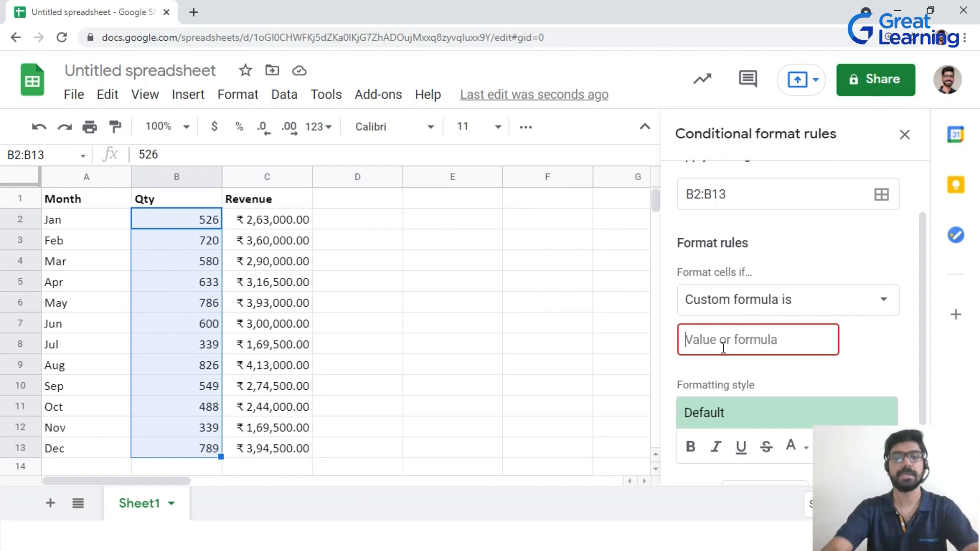
text(=R)
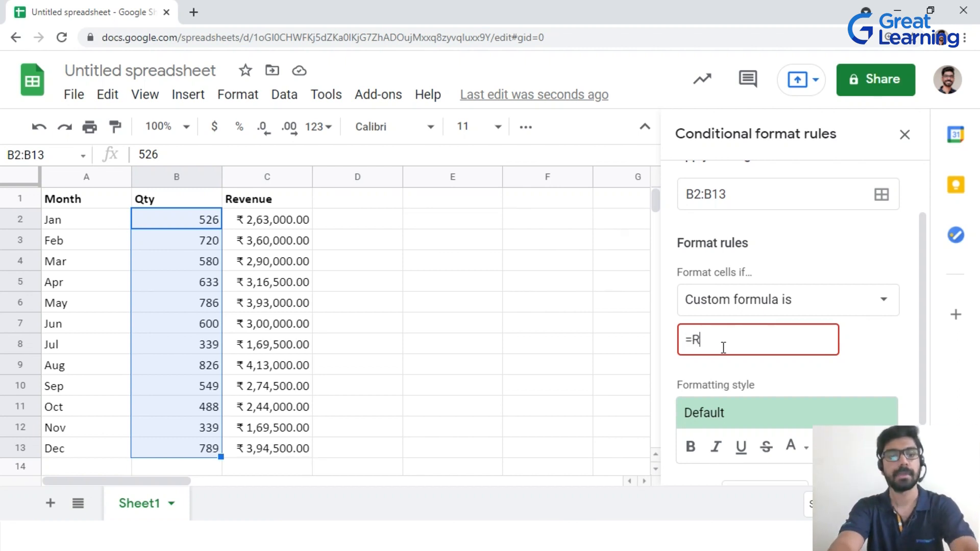
text(ANK()
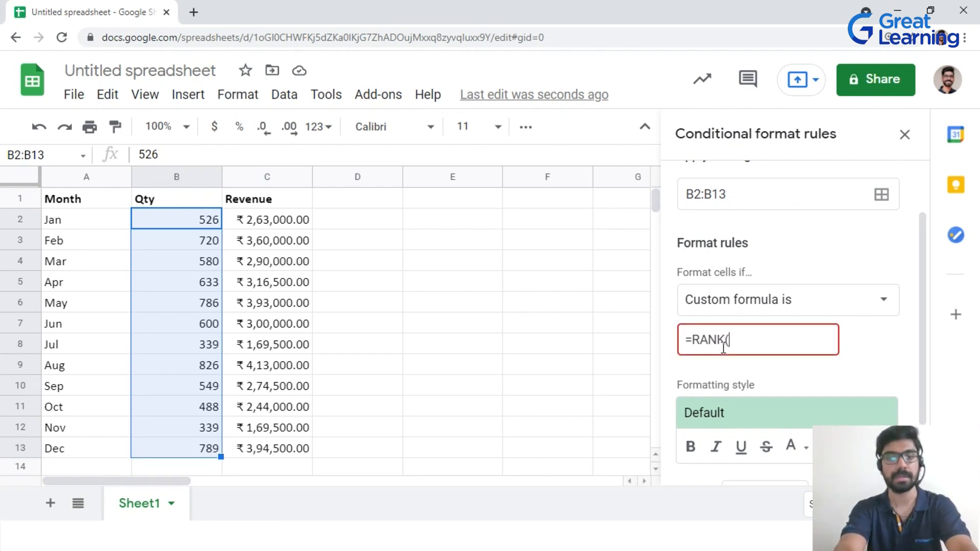
text(B2)
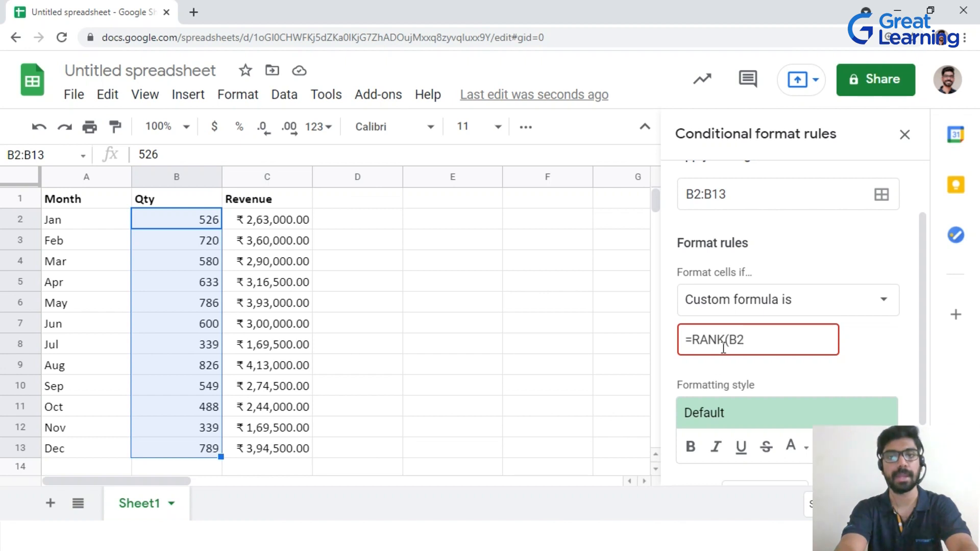
text(,)
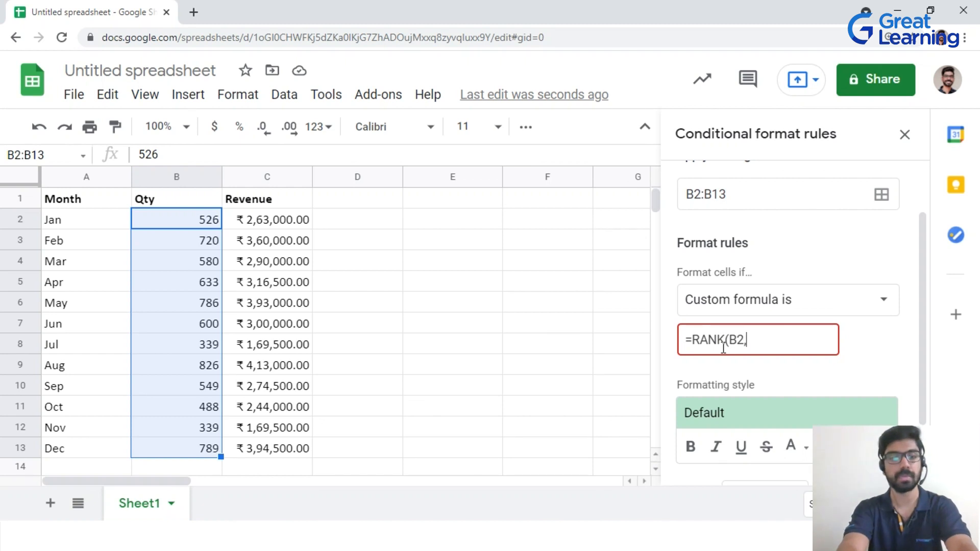
text(B$2:B$13)
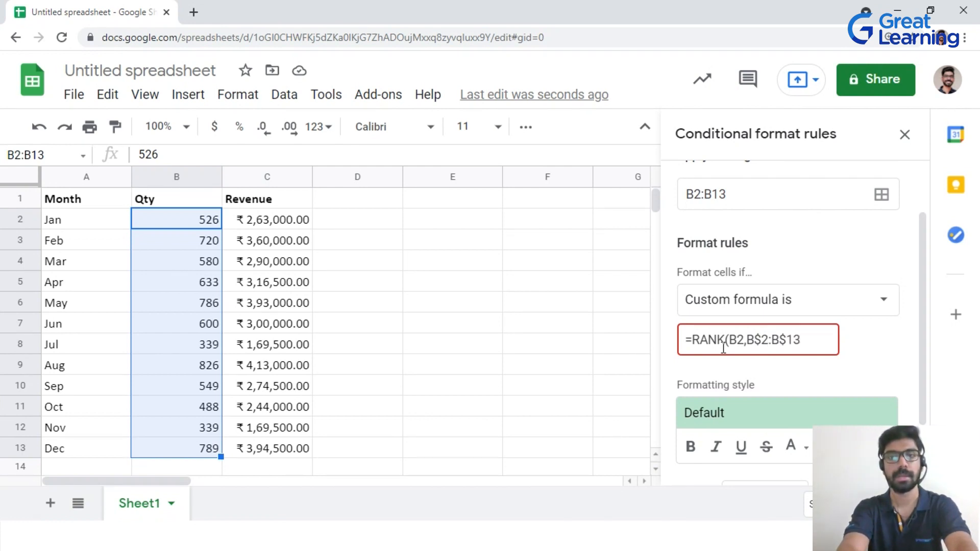
text())
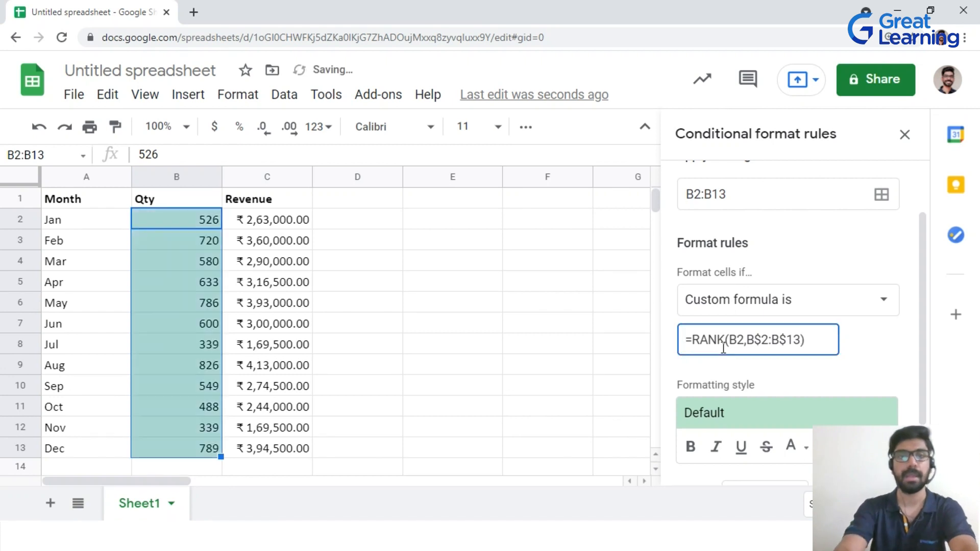
text(<)
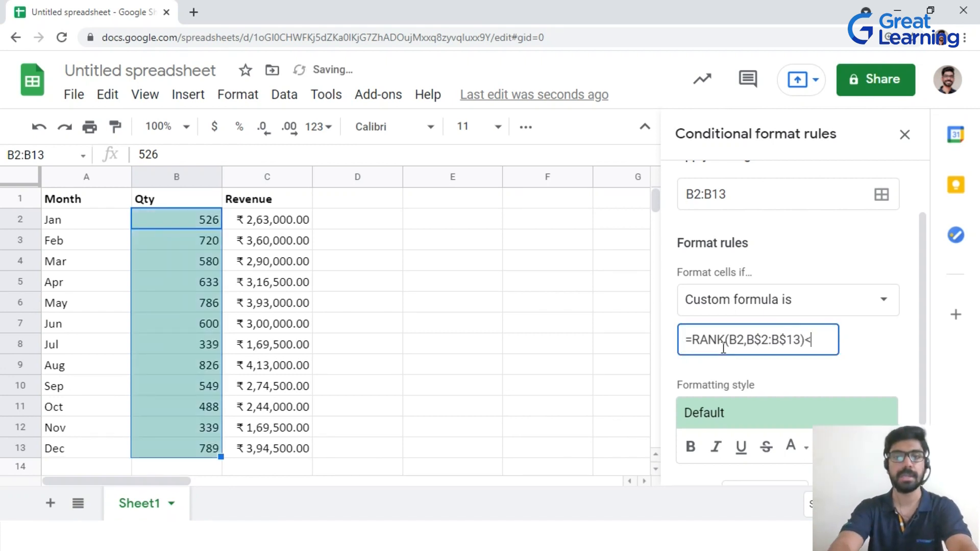
text(=13)
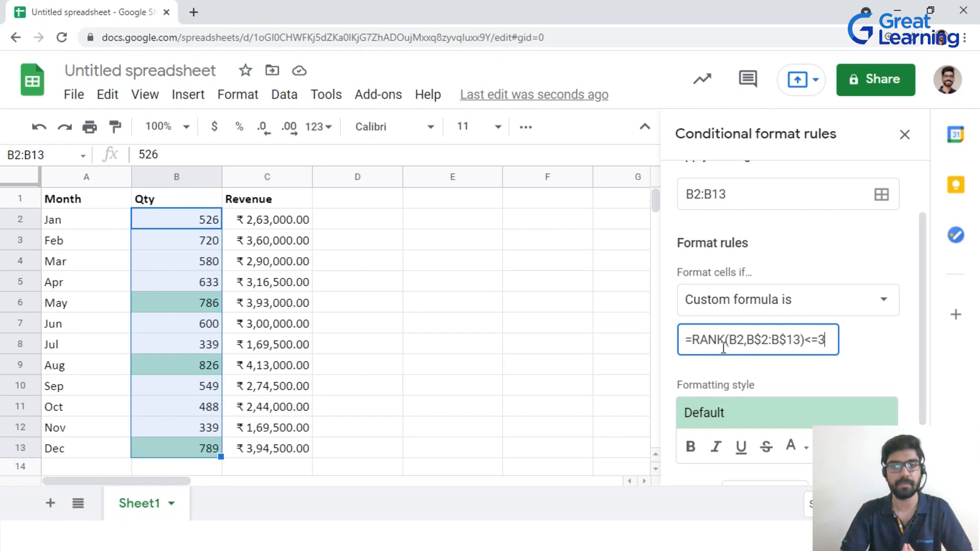
Set the fill color of the RANK formula rule to cyan
scroll(743, 361, down, 2)
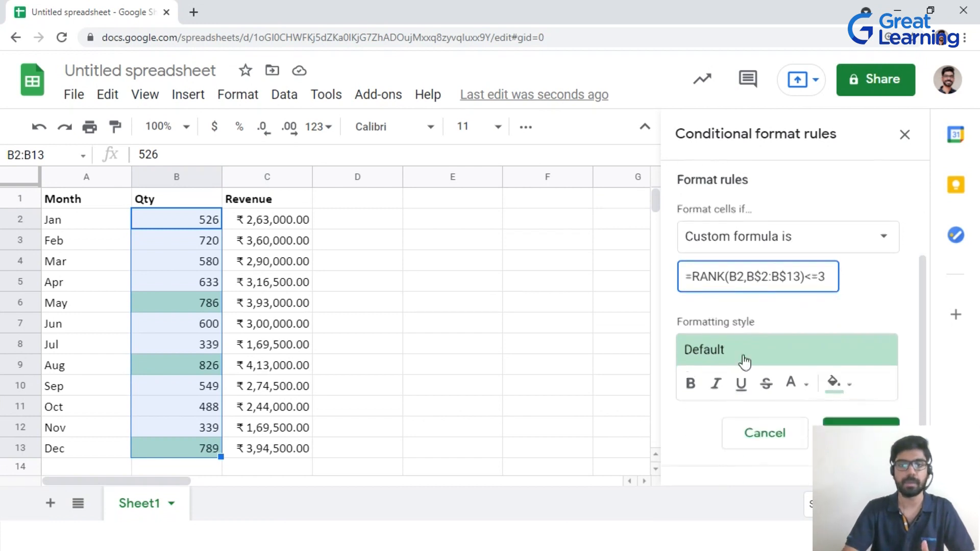
click(847, 379)
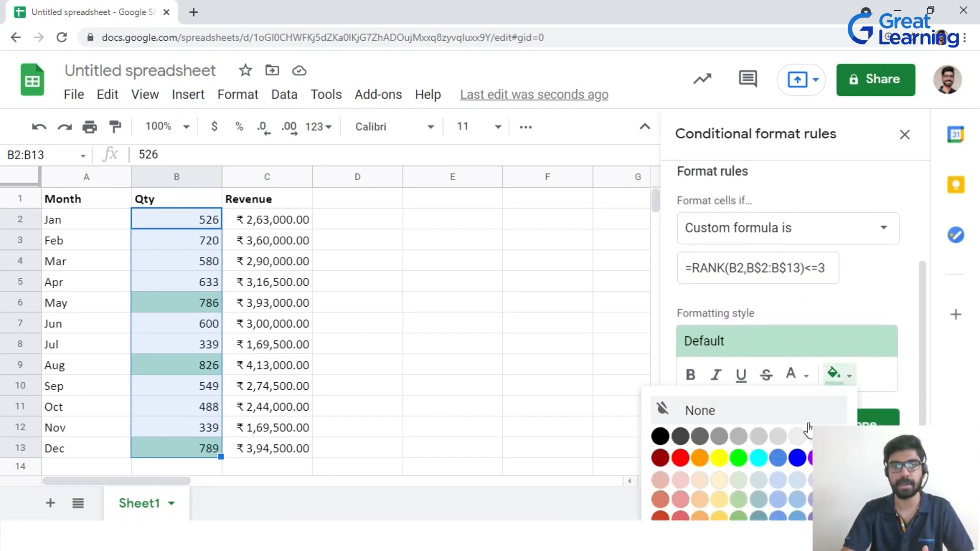
click(765, 460)
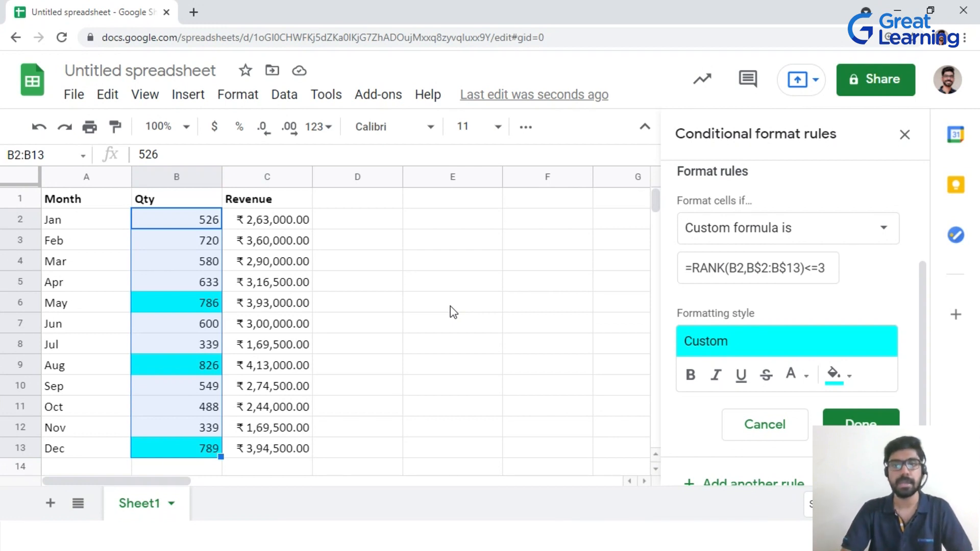
Try ranking in ascending order by adding 1 as RANK's third argument, and remove the argument again
click(801, 269)
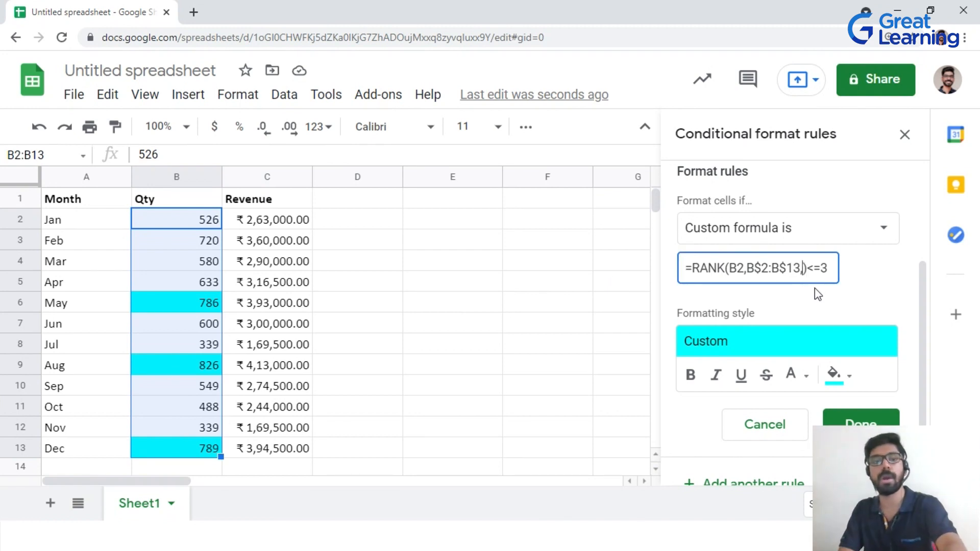
text(,1)
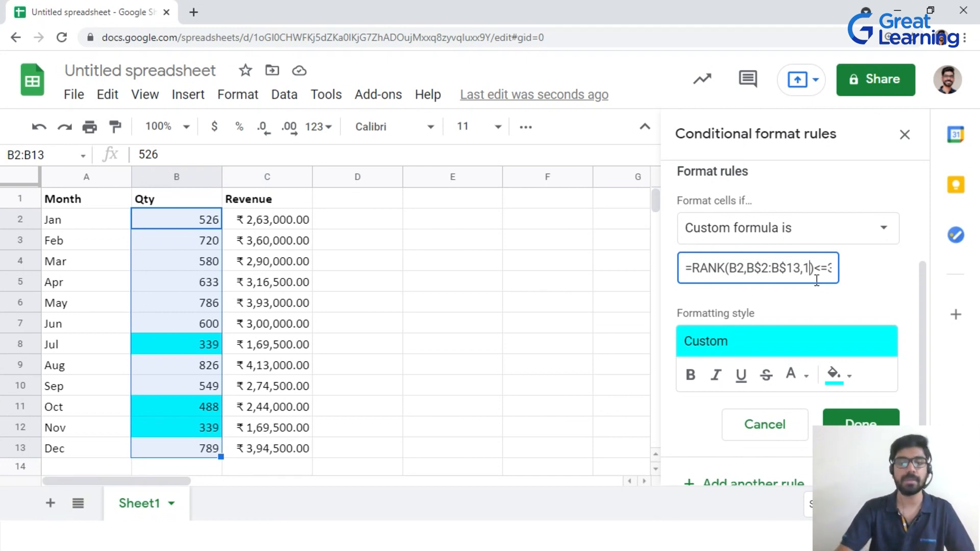
key(BackSpace)
key(BackSpace)
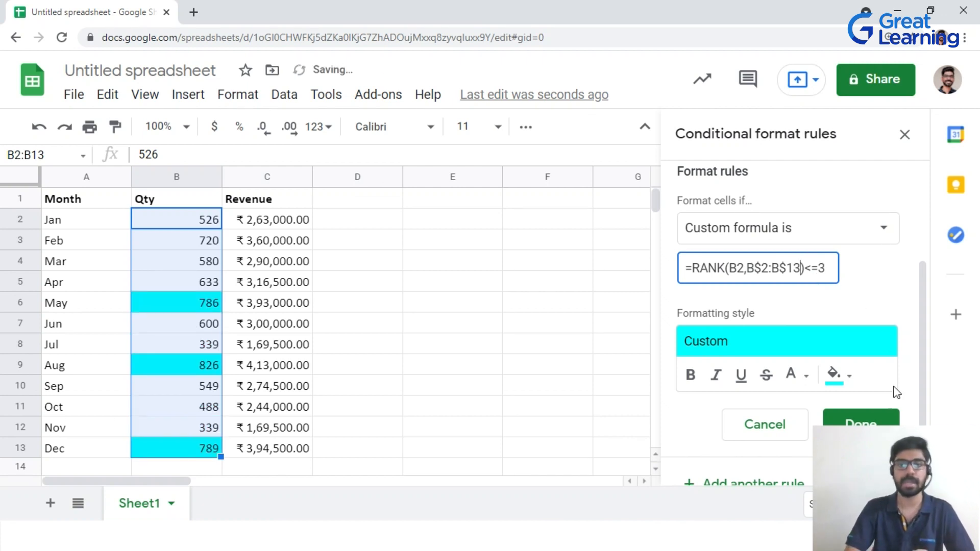
Change the RANK rule's fill color to light blue and save the rule
click(841, 378)
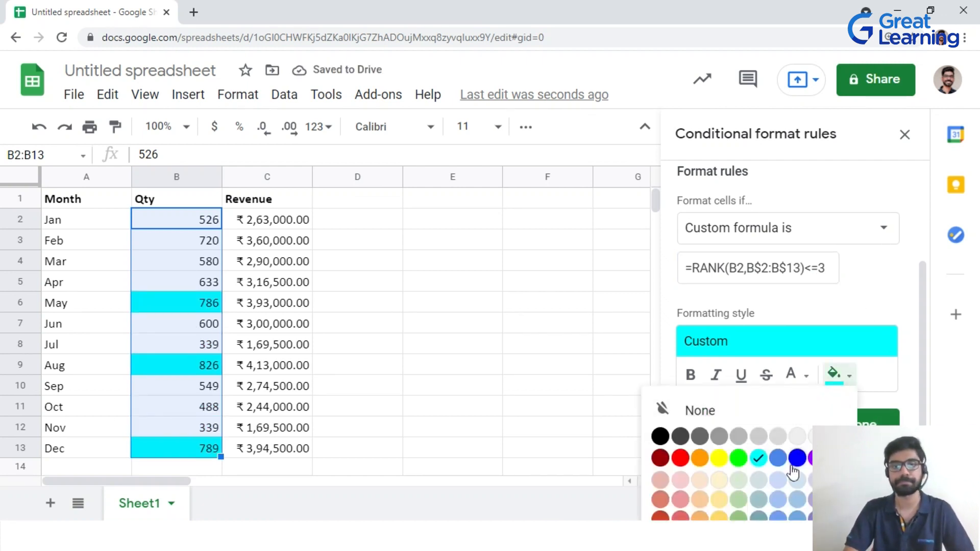
click(797, 494)
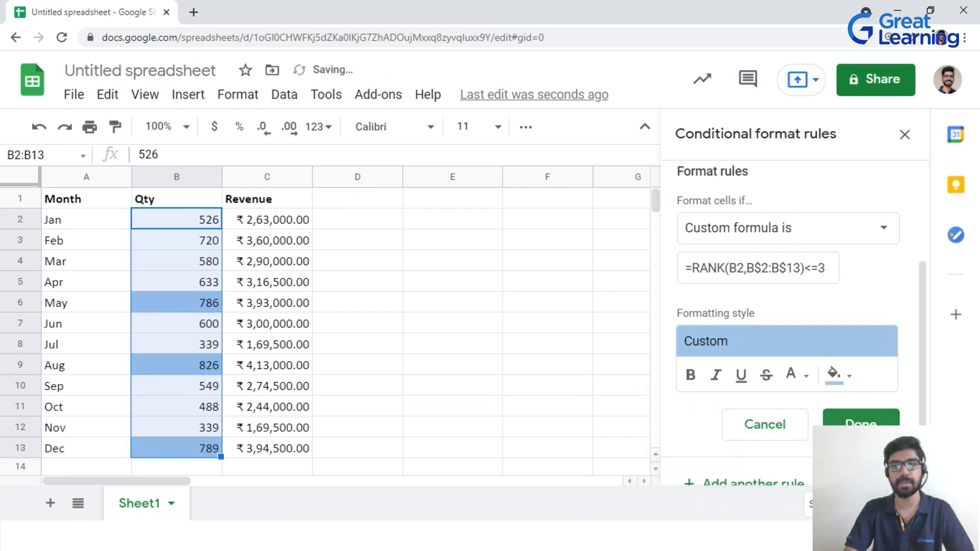
click(860, 423)
click(616, 391)
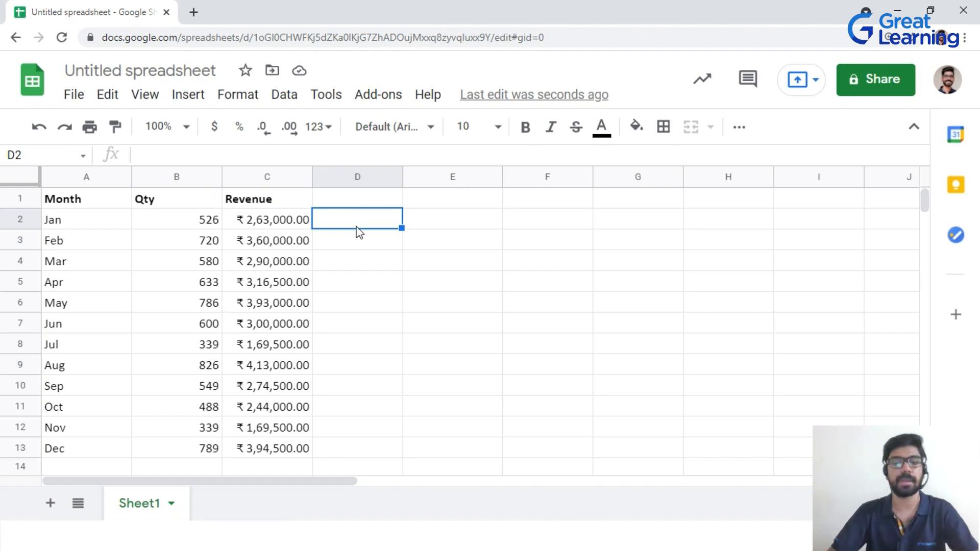
Enter =COUNTIF($B$2:$B$13,B2) in D2 to count how often each quantity occurs
text(=)
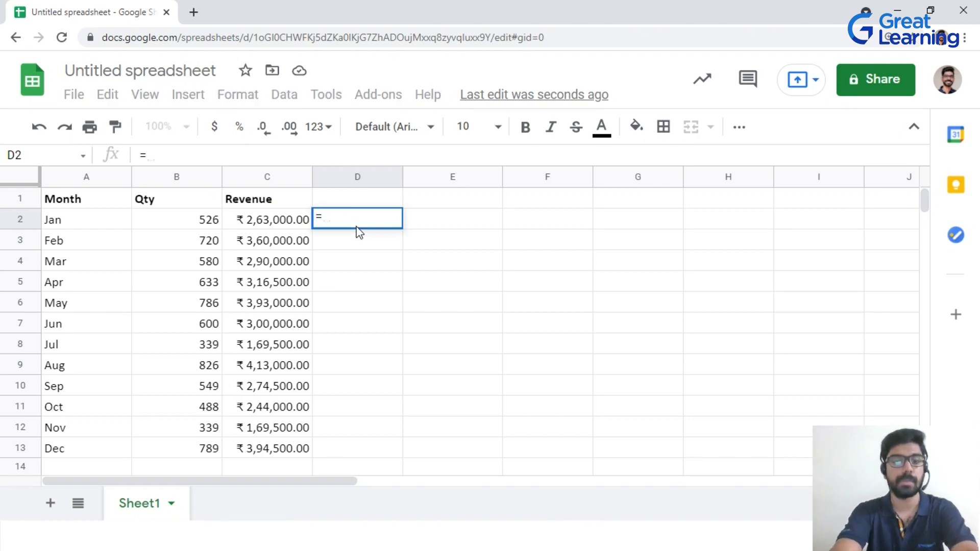
text(COUNTIF)
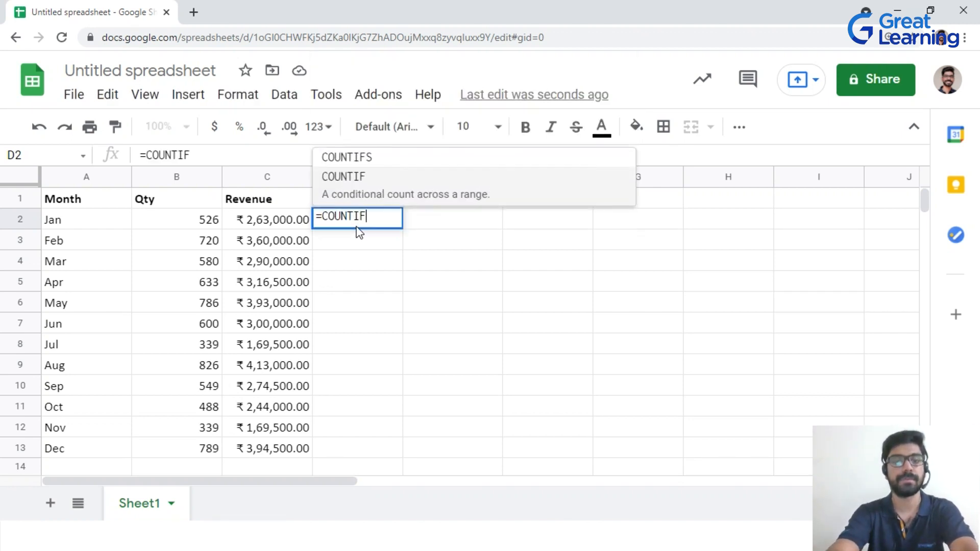
text(()
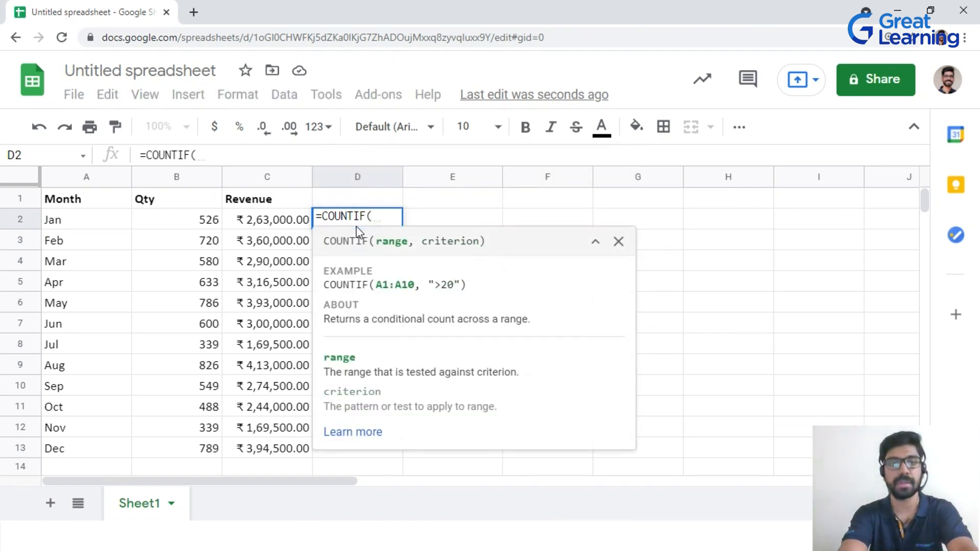
drag(204, 219, 204, 445)
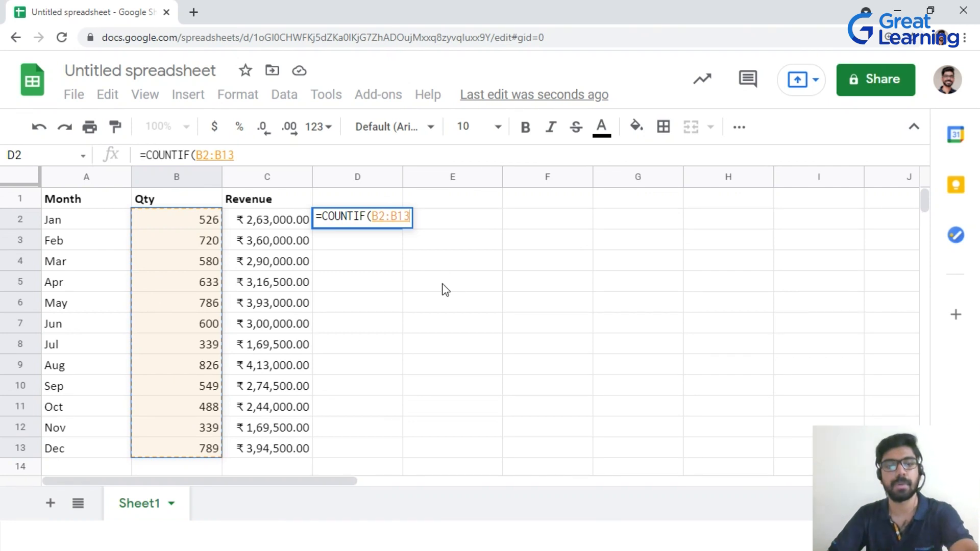
key(F4)
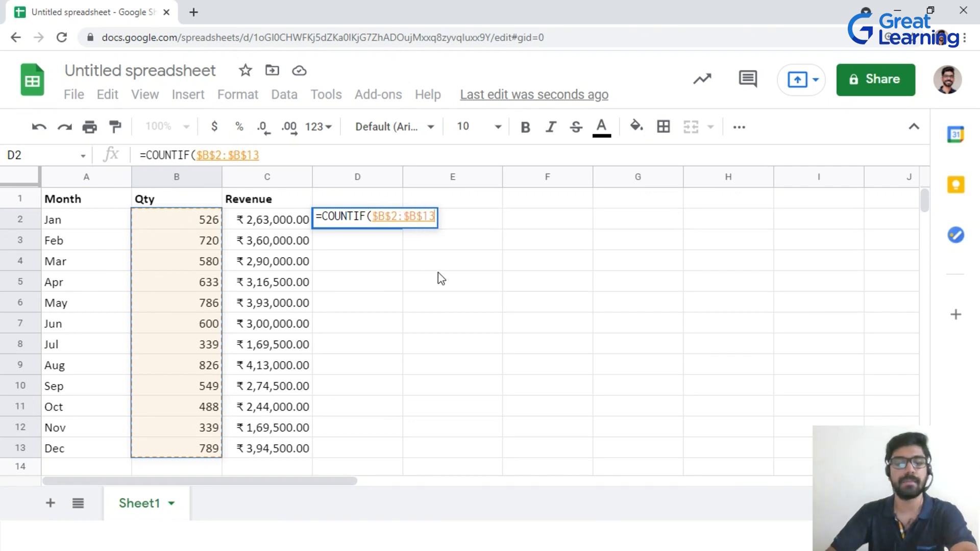
text(,)
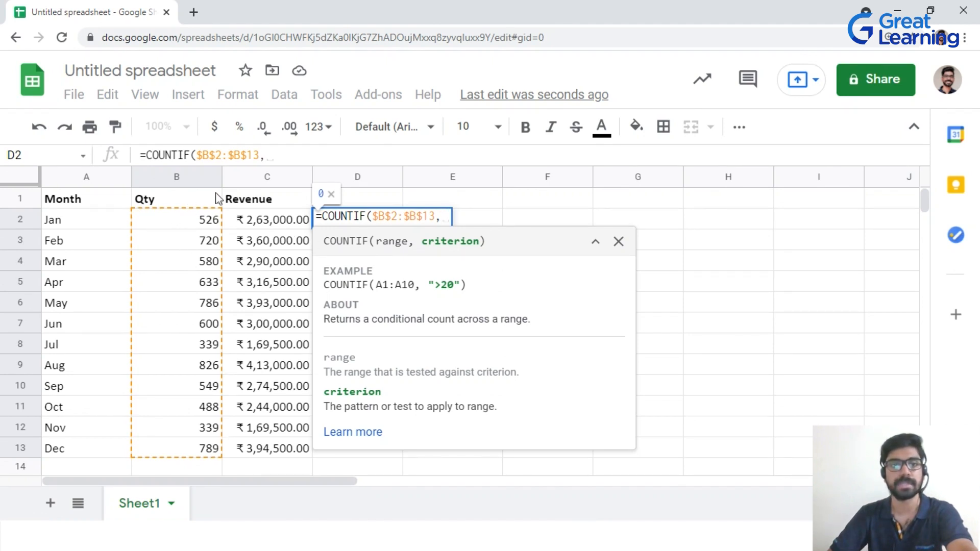
click(189, 224)
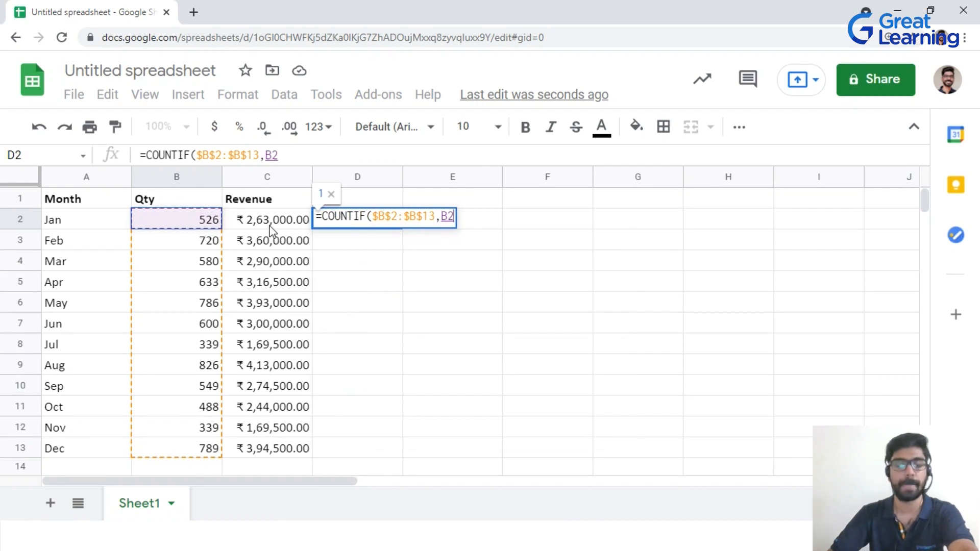
text())
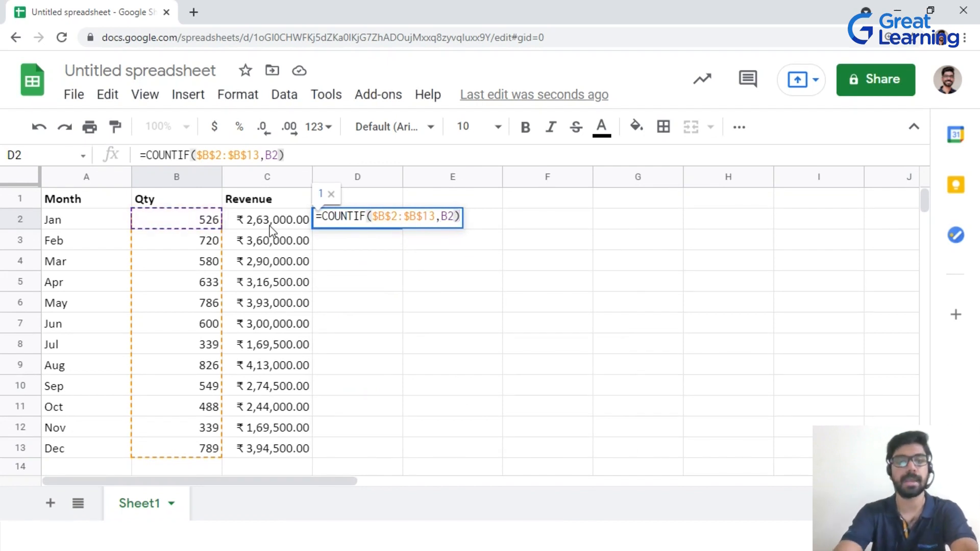
key(Return)
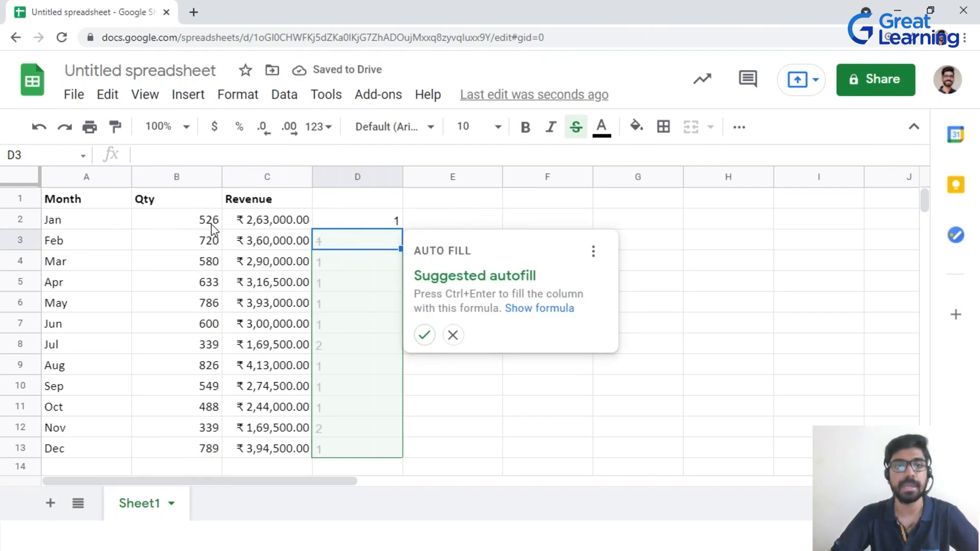
Fill the COUNTIF formula down column D through row 13 and review the counts for duplicates
scroll(209, 252, down, 1)
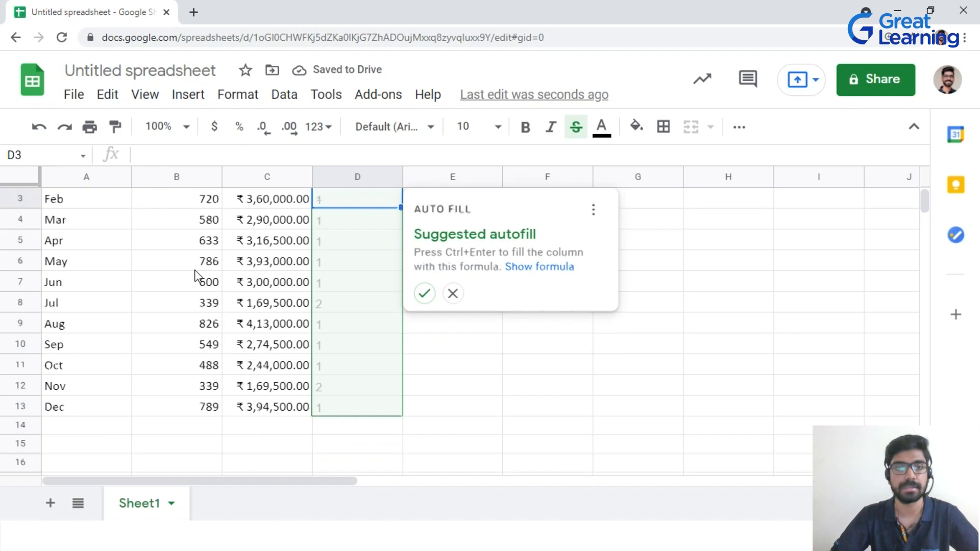
scroll(194, 276, up, 1)
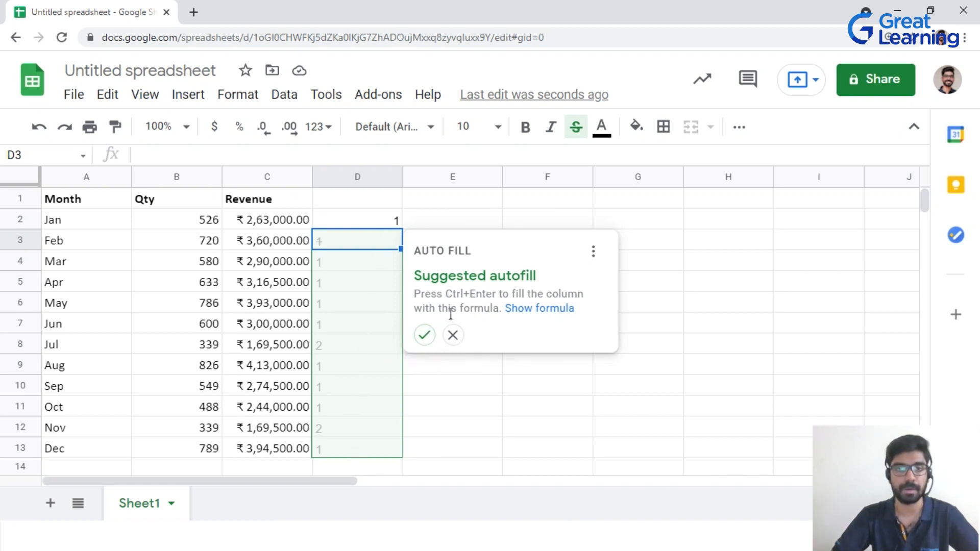
click(424, 335)
scroll(423, 245, down, 1)
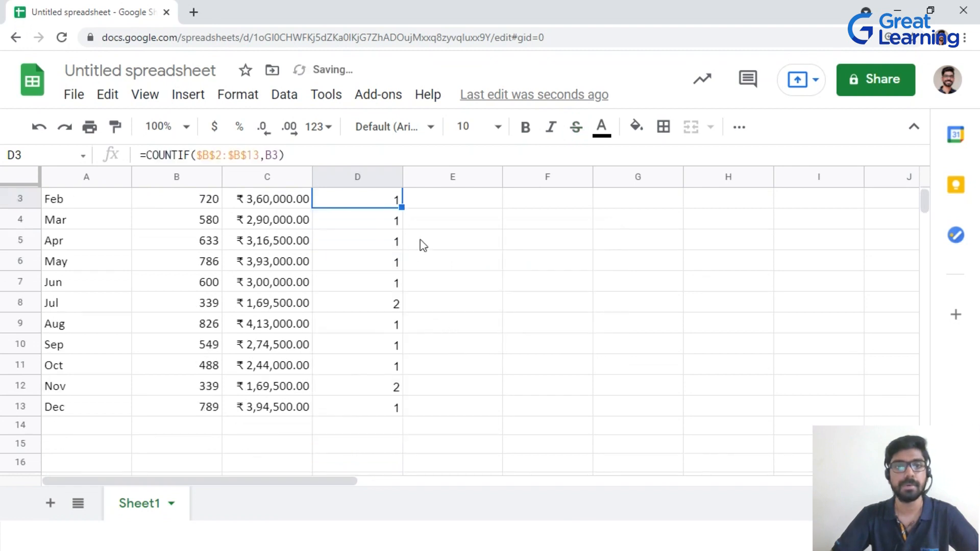
scroll(398, 403, up, 1)
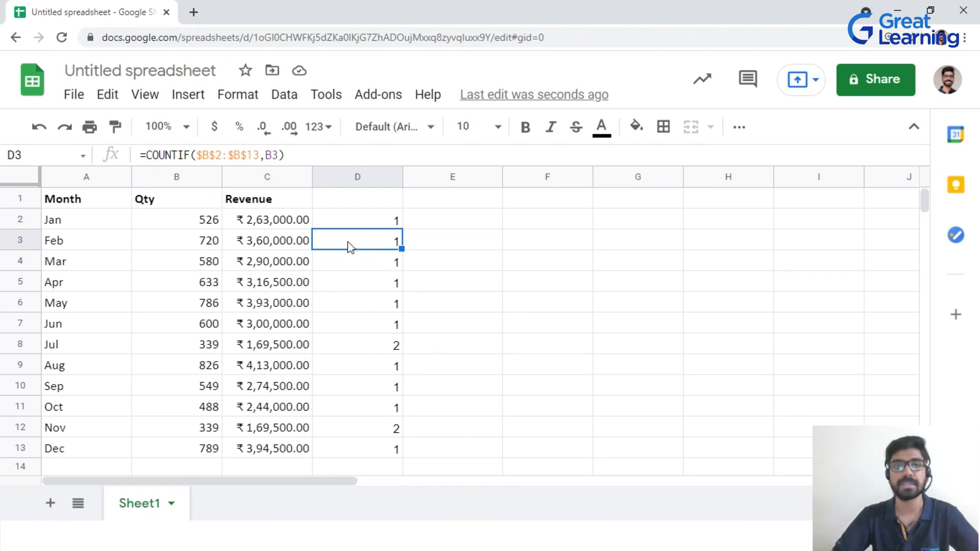
scroll(409, 339, down, 1)
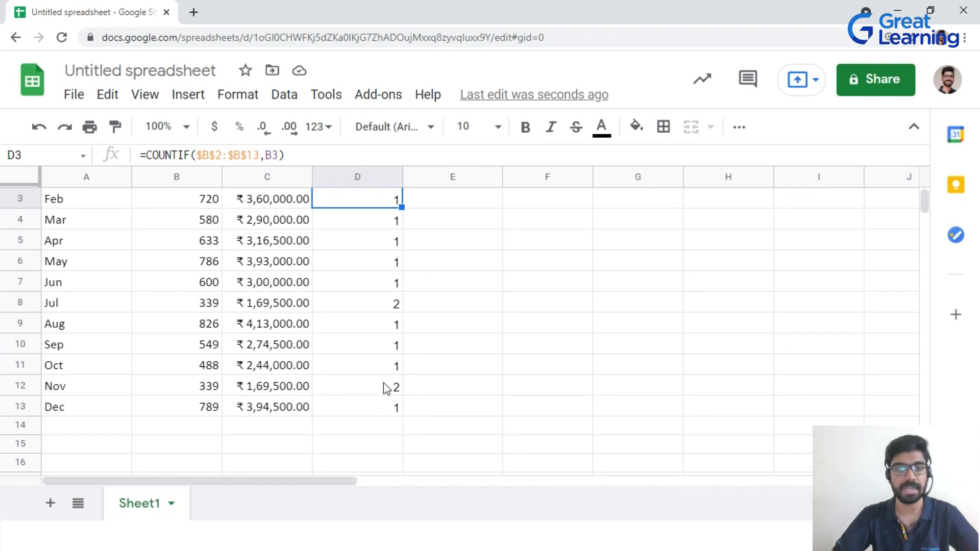
scroll(394, 327, up, 2)
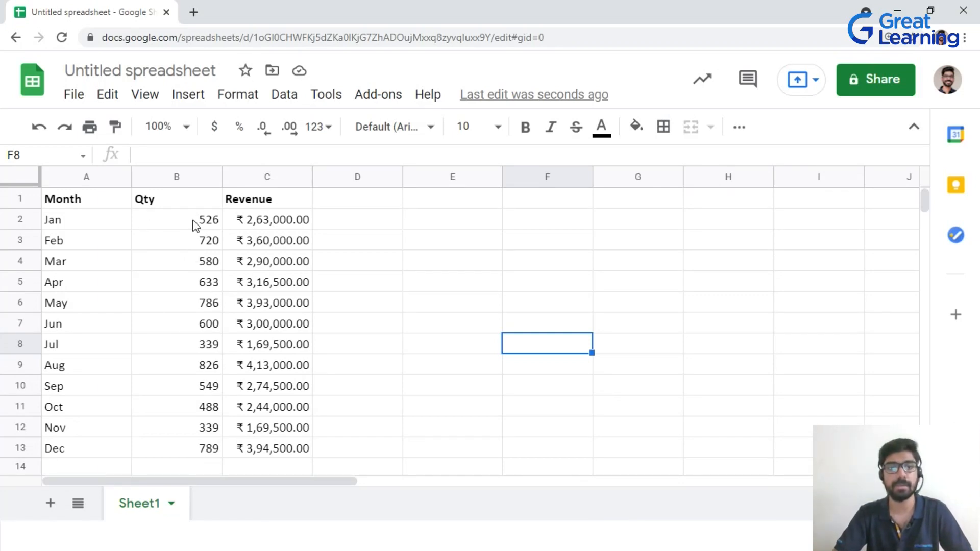
Enter 700 in D1 as the quantity threshold
click(364, 202)
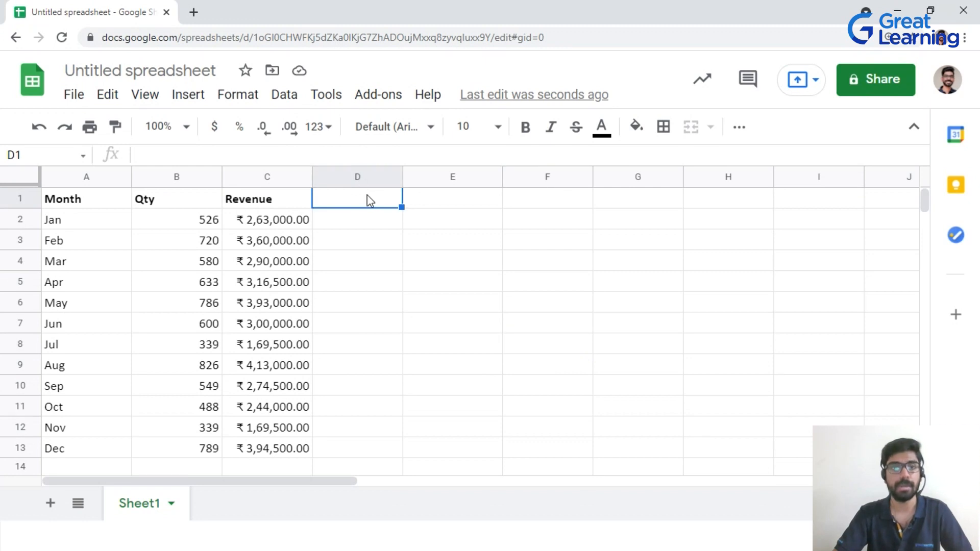
text(700)
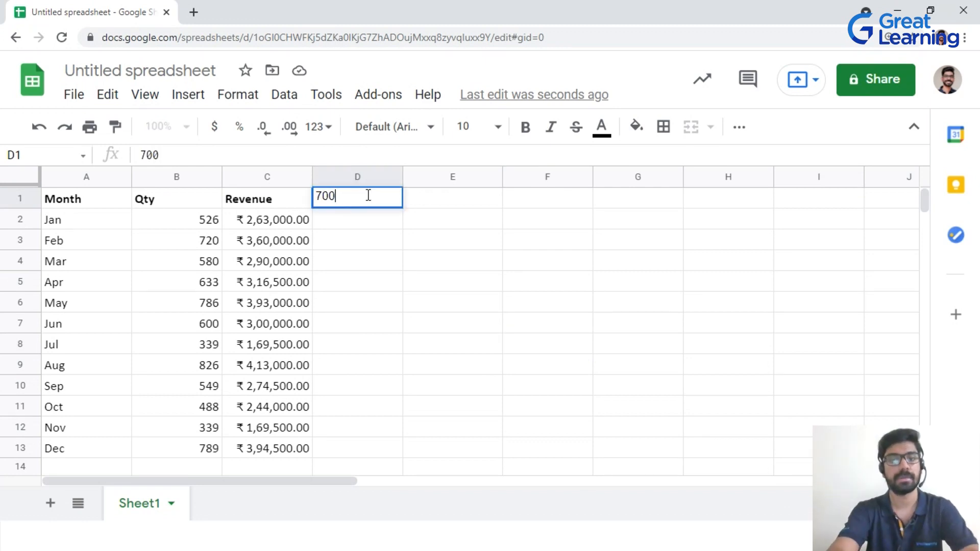
key(Return)
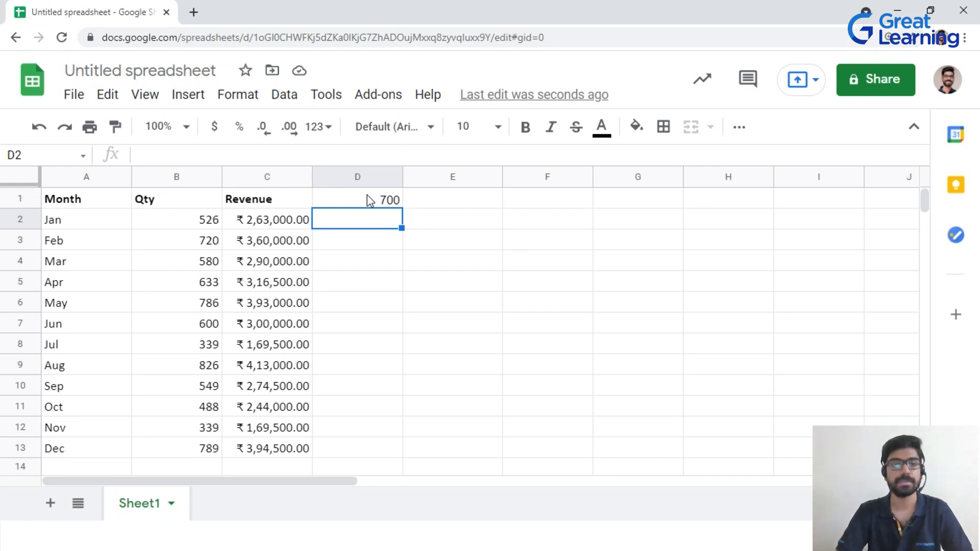
Enter =B2<$D$1 in D2 to compare quantity with the threshold and fill it down to D13
text(=)
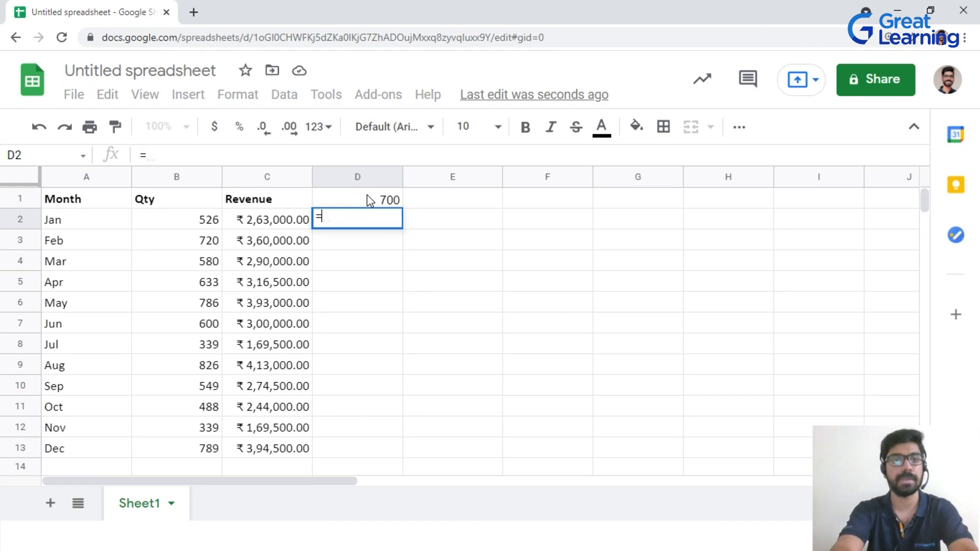
text(B2<)
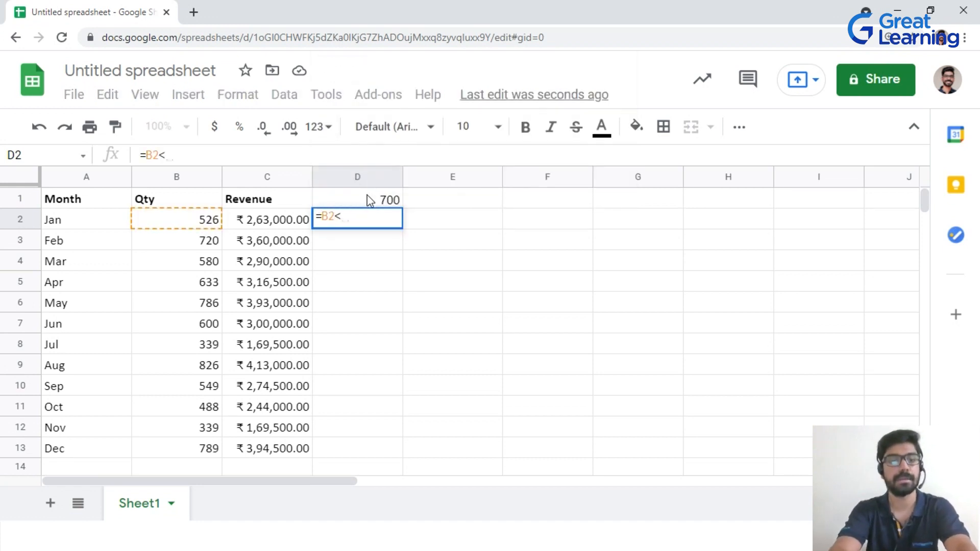
text(D1)
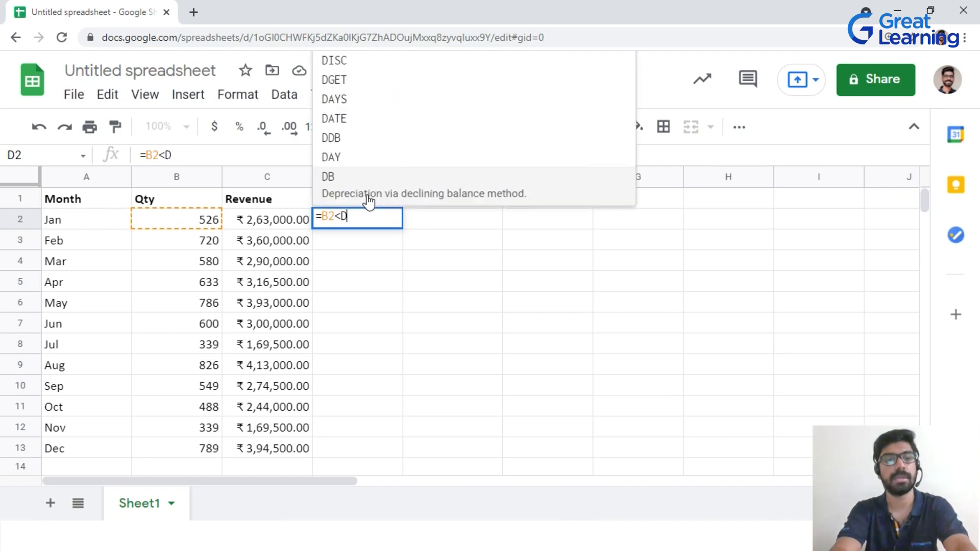
key(Left)
key(Left)
text($)
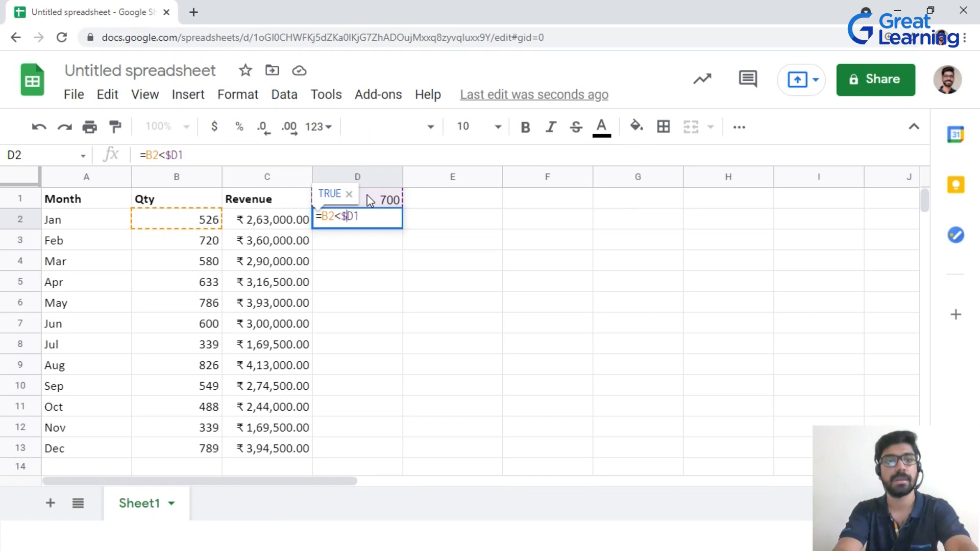
key(Return)
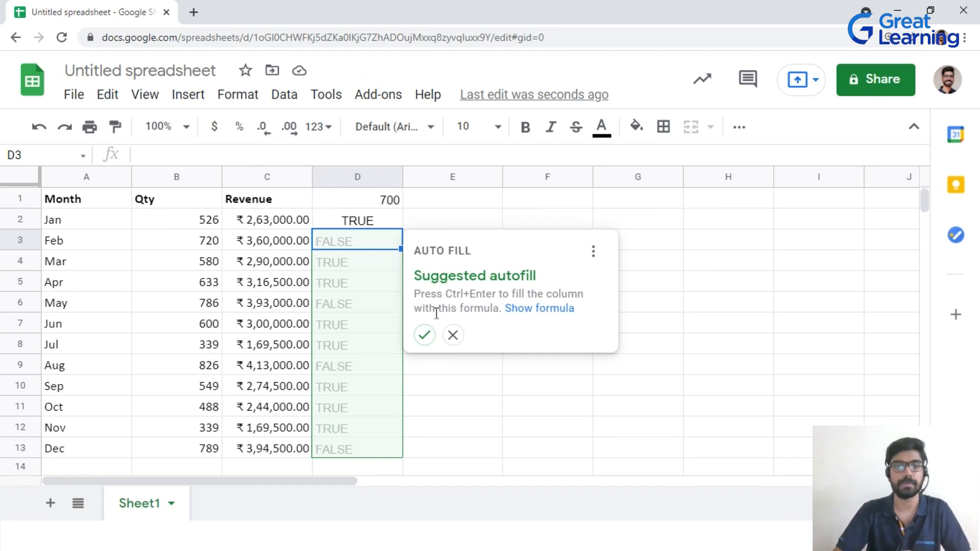
click(424, 335)
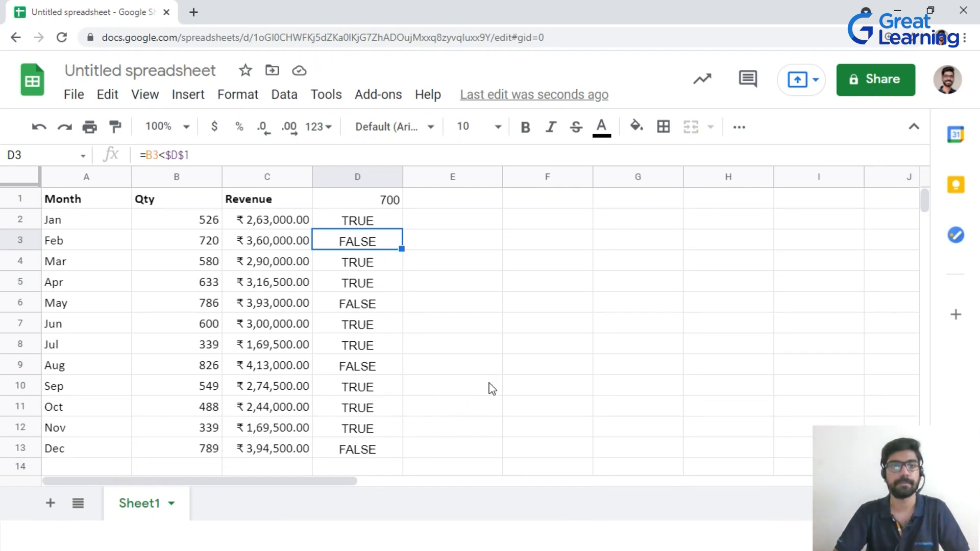
click(507, 371)
Start a single-color conditional formatting rule on A2:C13 with the condition Custom formula is
drag(79, 221, 269, 449)
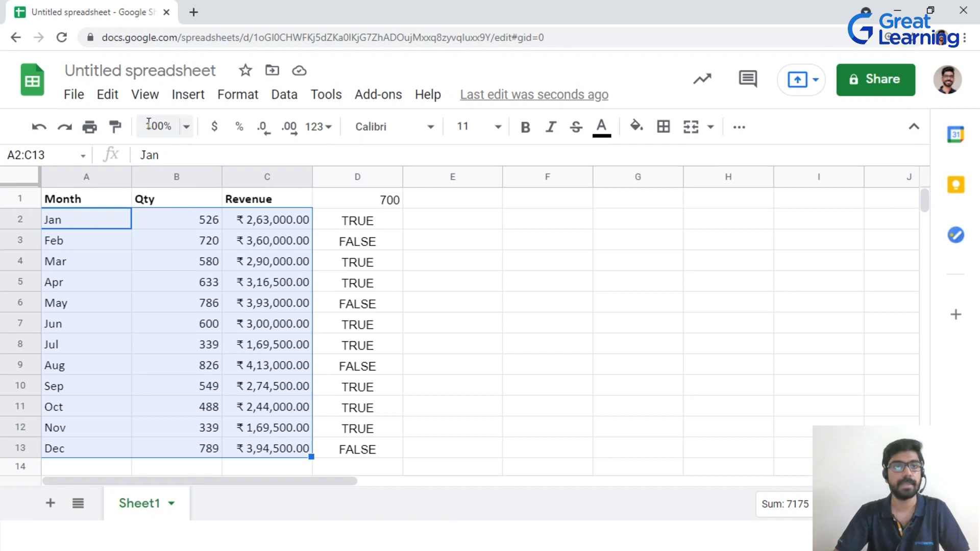
click(250, 97)
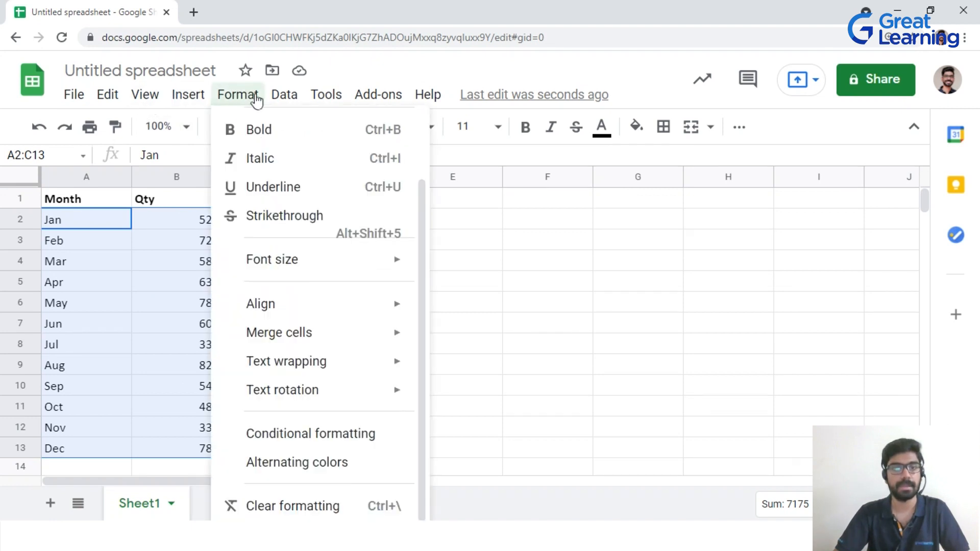
click(301, 433)
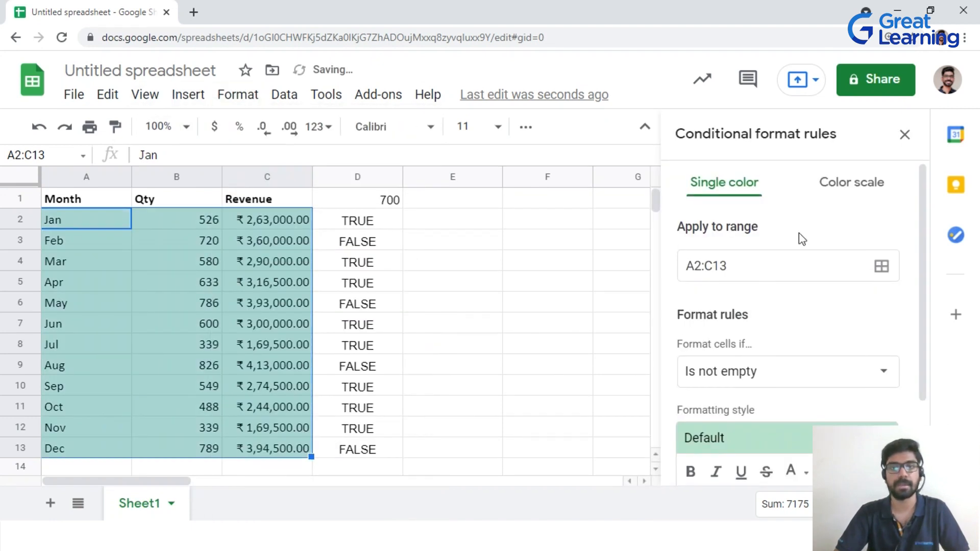
click(749, 374)
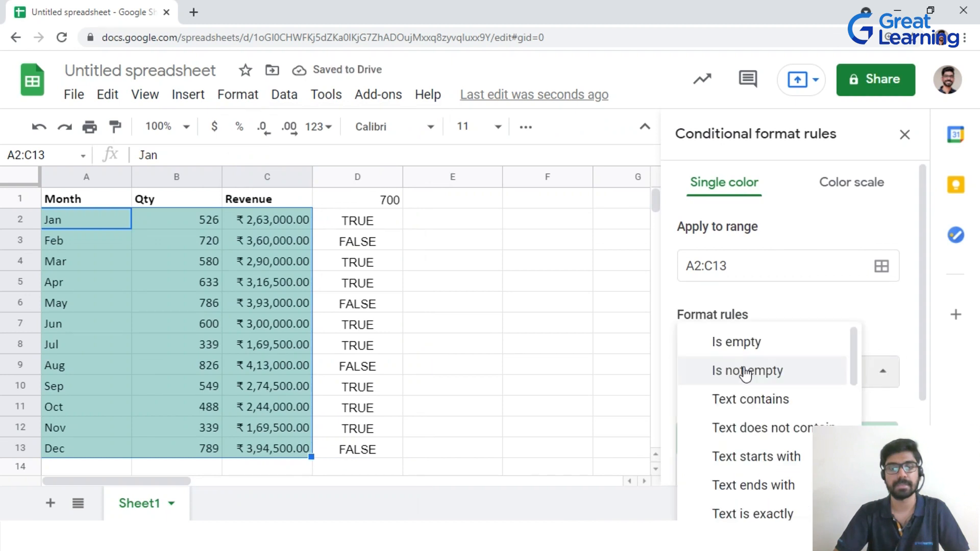
scroll(748, 377, down, 5)
click(743, 502)
click(719, 403)
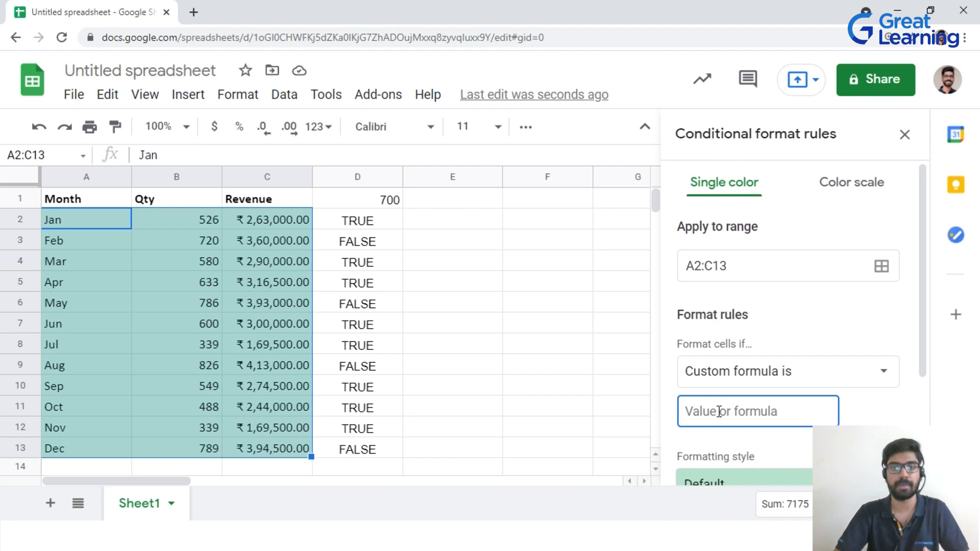
Copy the formula =B2<$D$1 from D2 into the rule as its custom formula
click(346, 225)
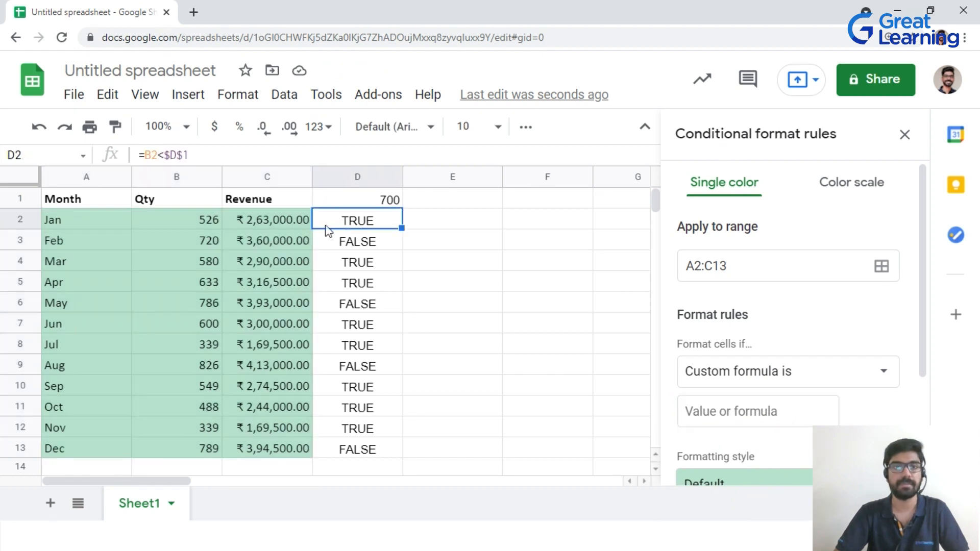
triple_click(215, 155)
key(ctrl+c)
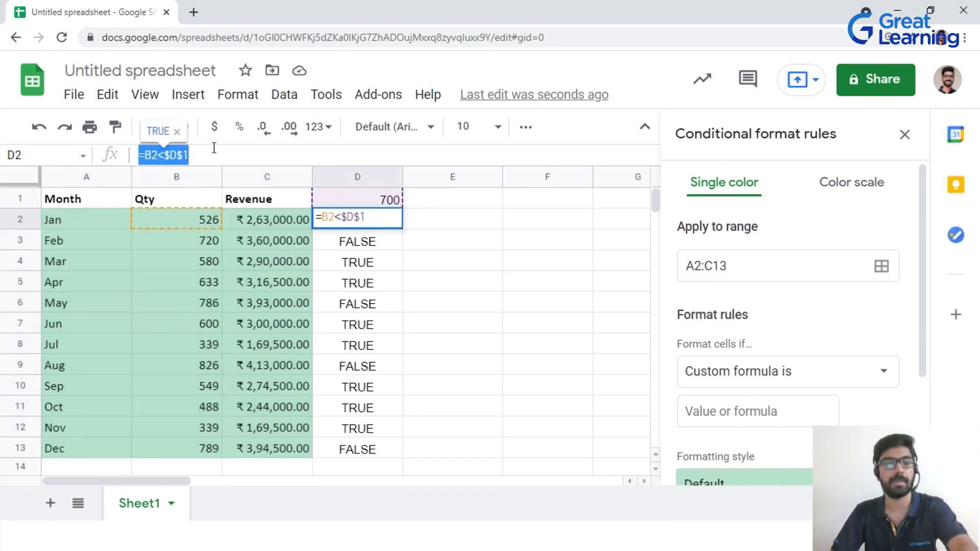
click(720, 407)
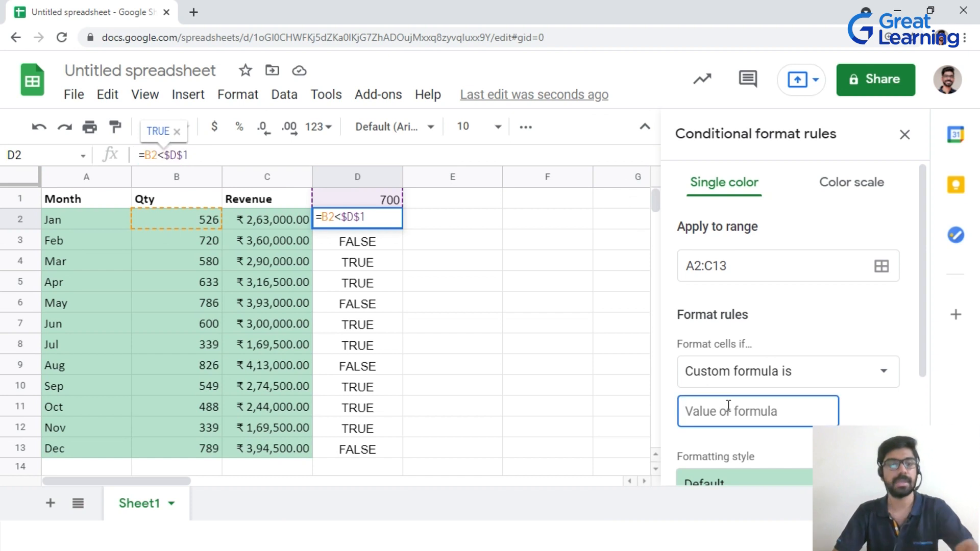
key(ctrl+v)
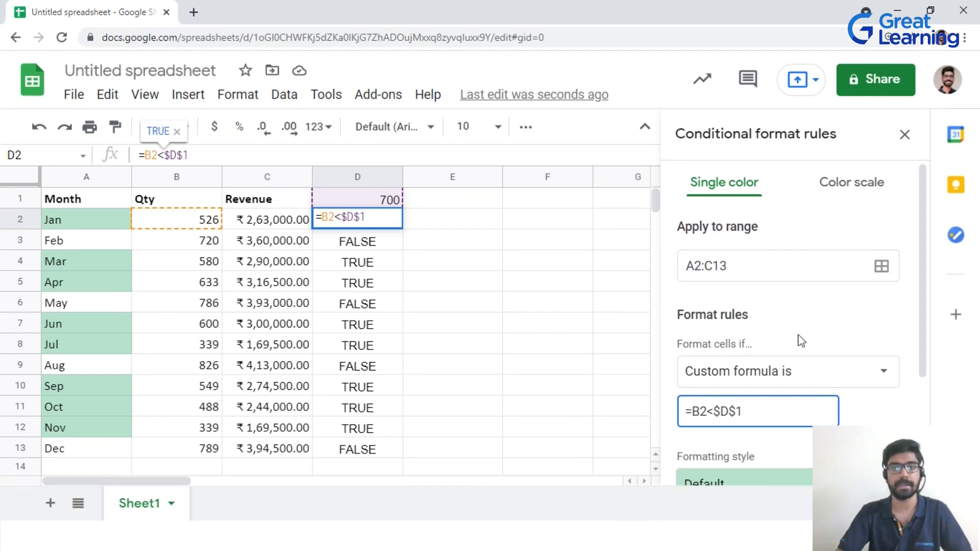
Try light blue as the threshold rule's fill color
scroll(810, 325, down, 3)
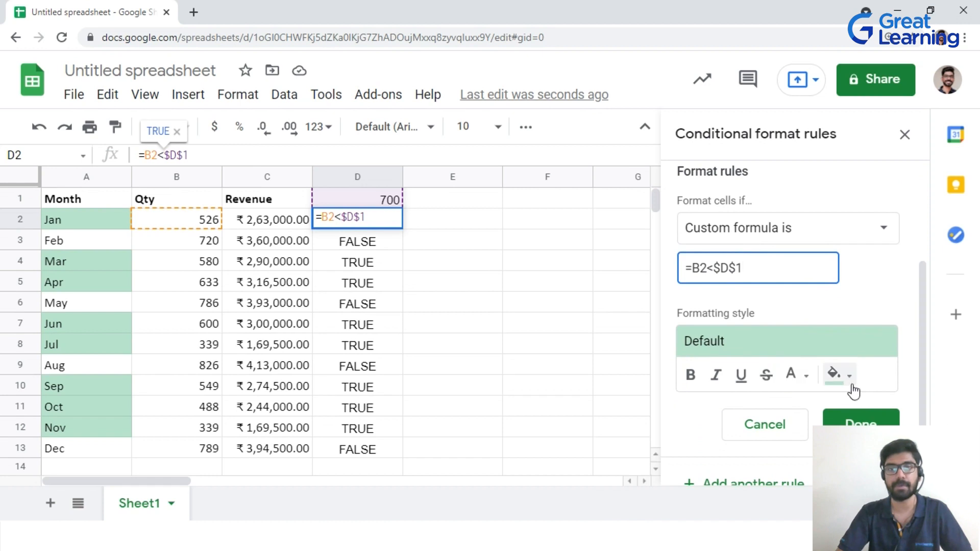
click(837, 374)
scroll(849, 381, down, 1)
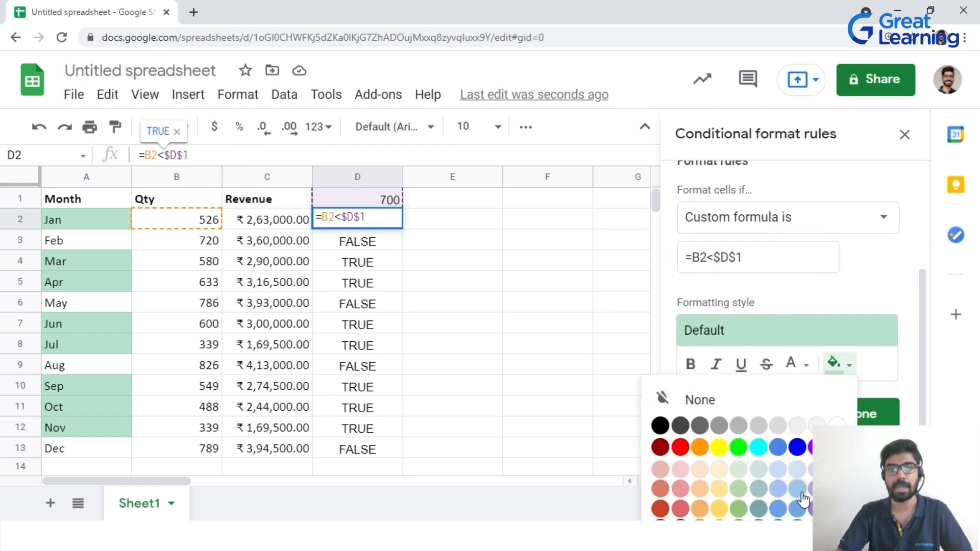
click(796, 489)
Change the threshold rule's fill color to light red and save the rule
click(849, 374)
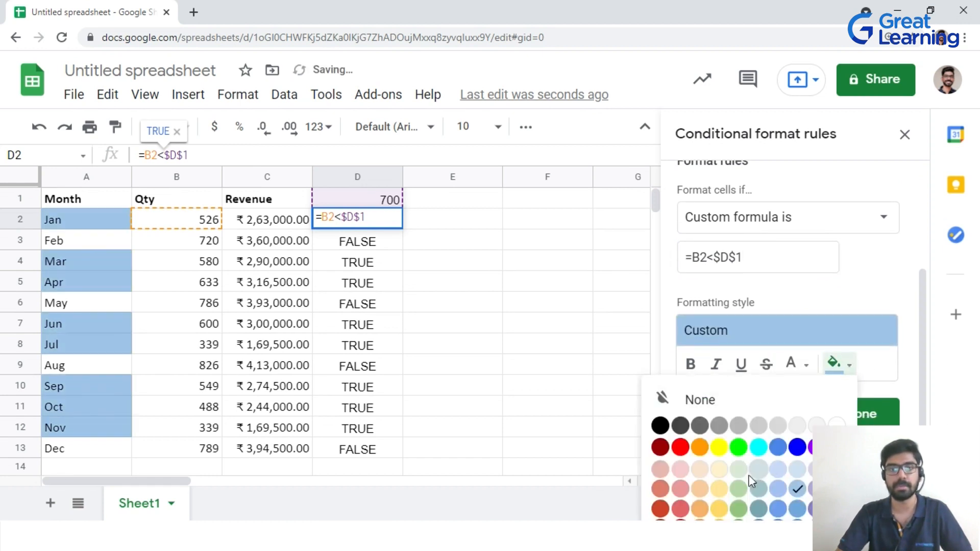
click(680, 469)
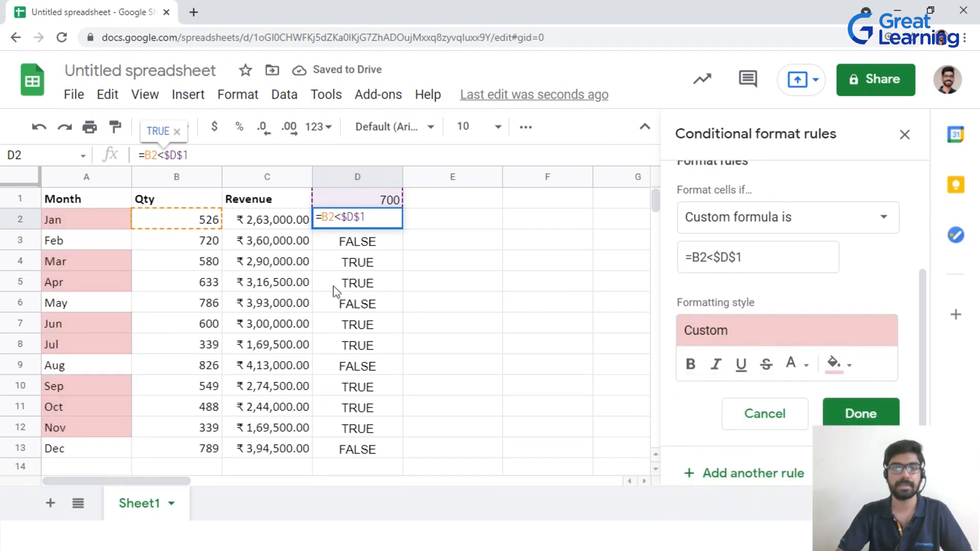
click(860, 414)
click(590, 367)
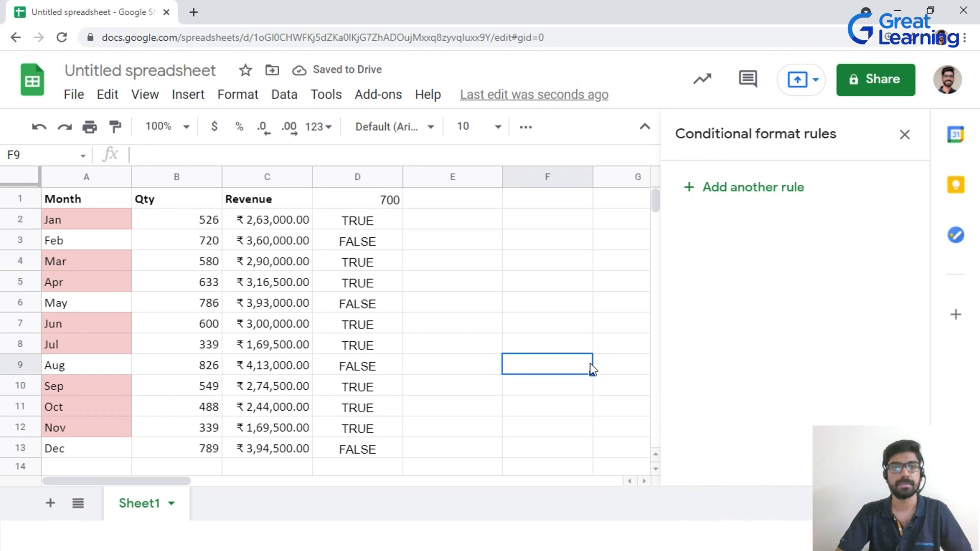